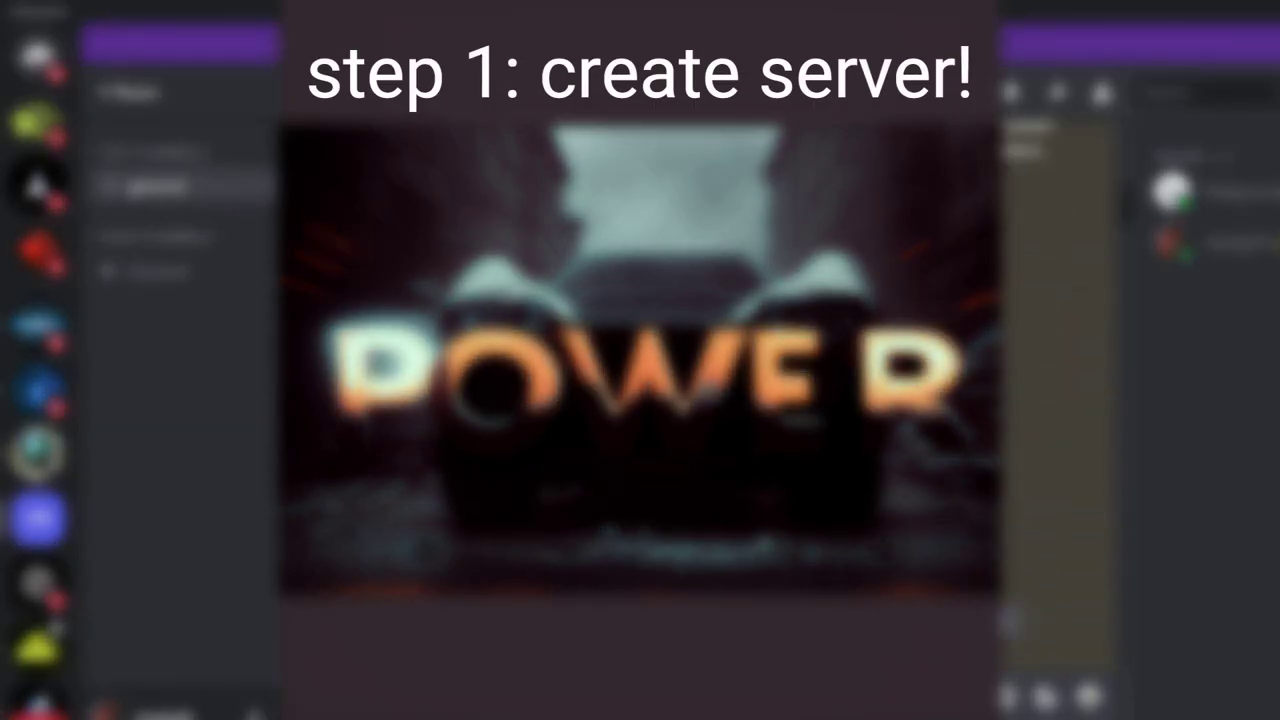
- Begin creating a new server from scratch, then abandon it without creating it
scroll(55, 652, down, 5)
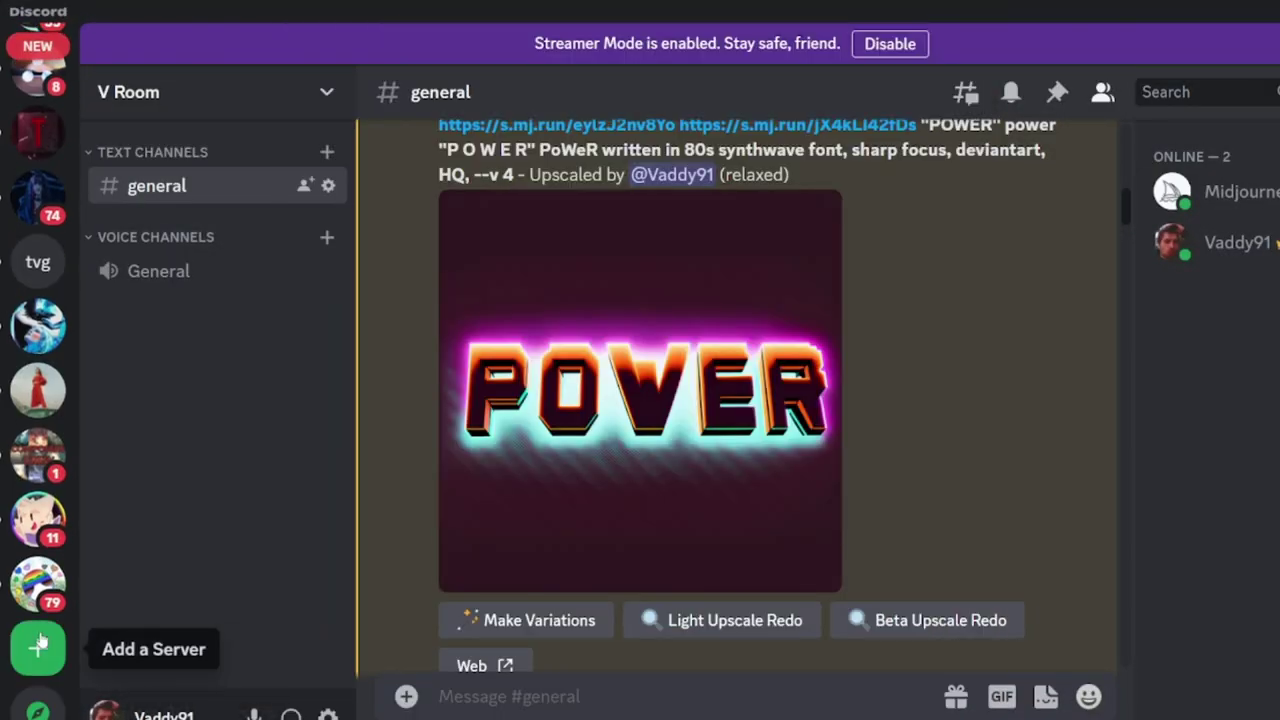
click(38, 648)
click(716, 235)
click(708, 482)
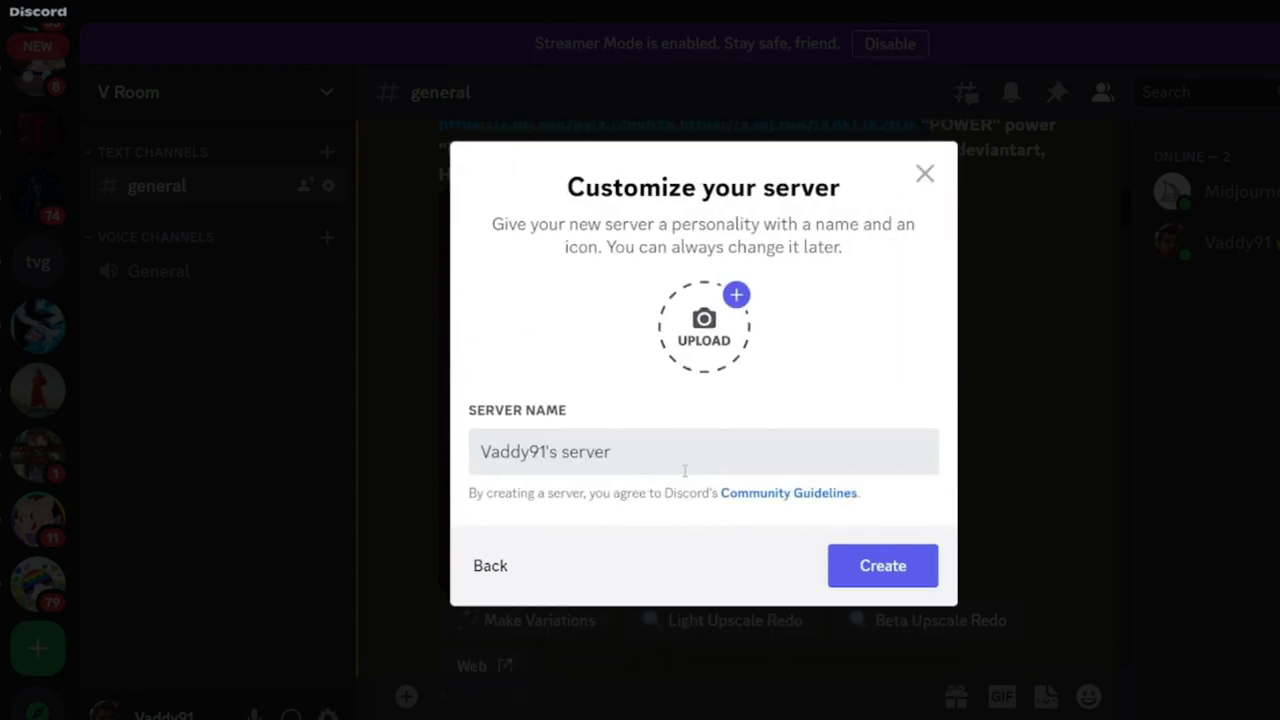
drag(679, 464, 455, 463)
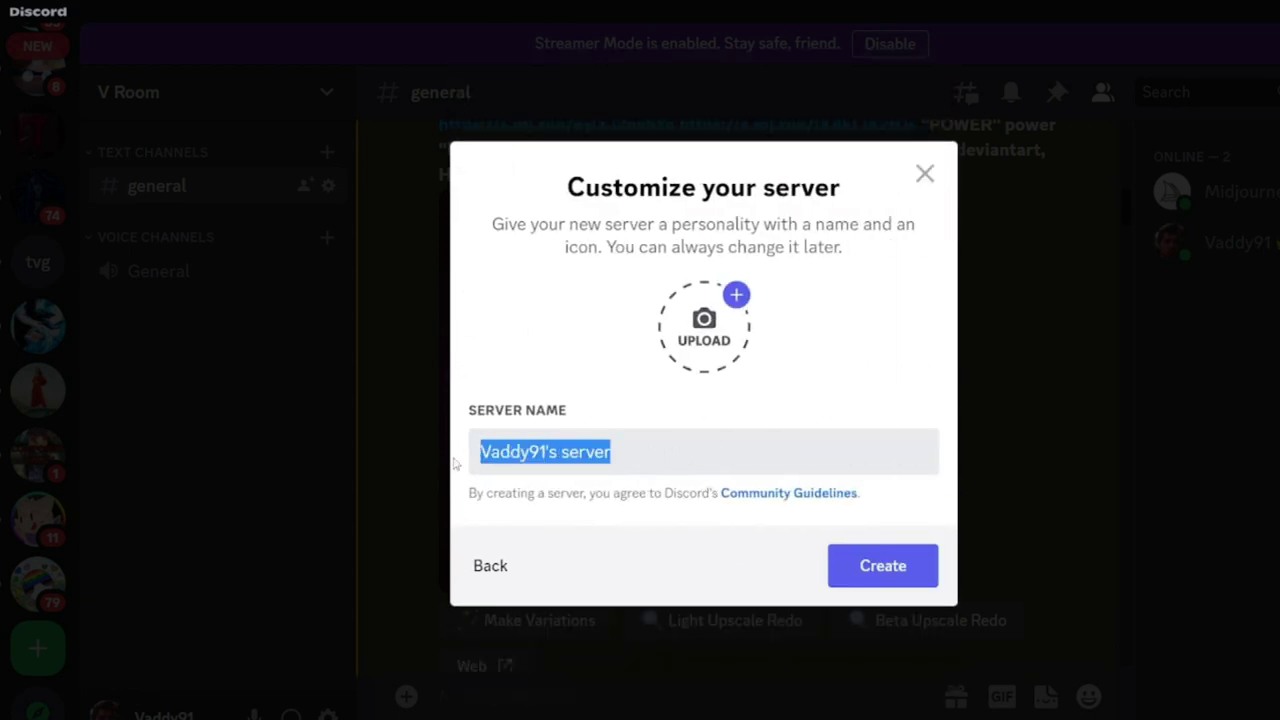
click(924, 174)
scroll(38, 430, down, 5)
scroll(38, 430, down, 15)
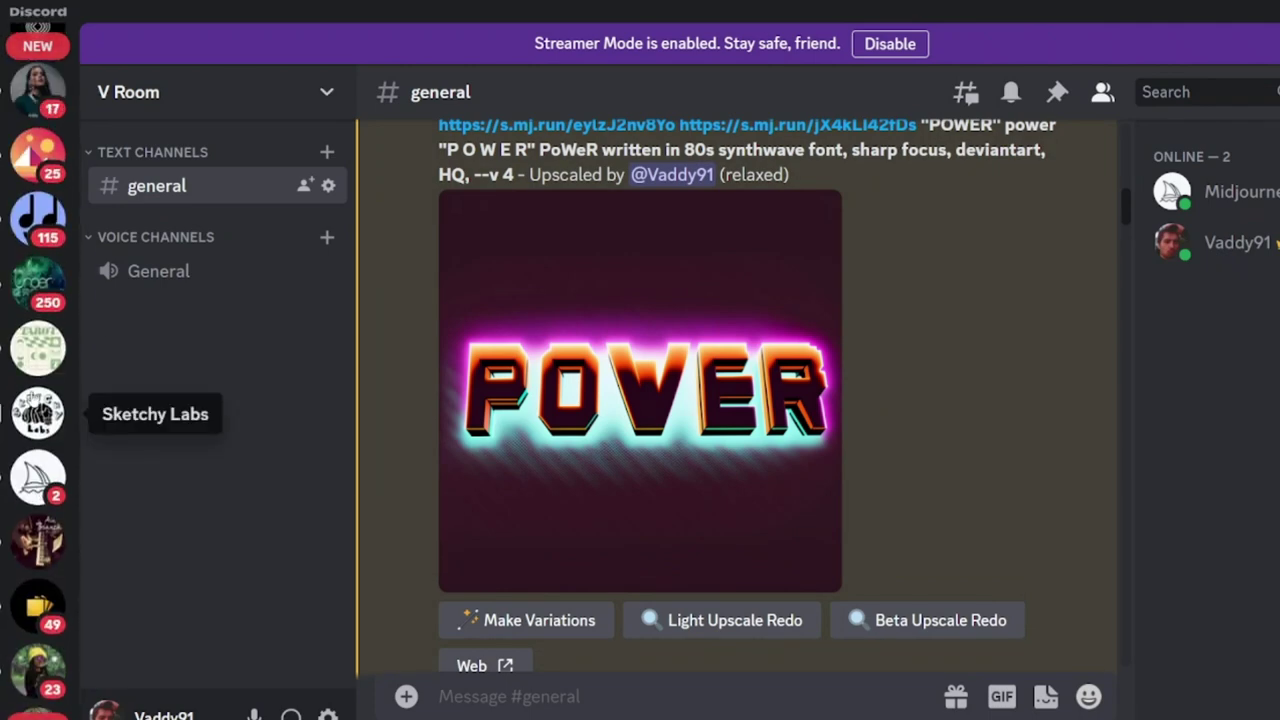
- Switch to the Midjourney server and cancel adding Midjourney Bot to another server
click(36, 480)
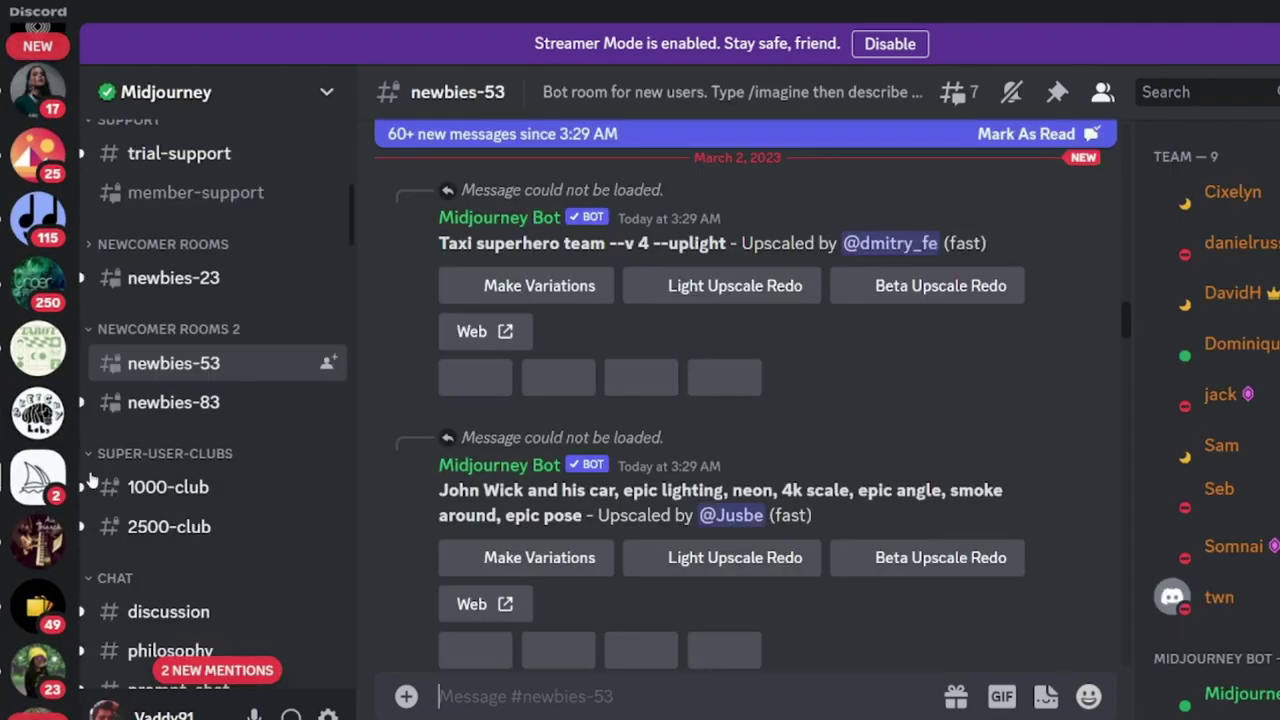
scroll(1234, 332, down, 5)
scroll(1234, 334, up, 5)
scroll(1234, 336, down, 5)
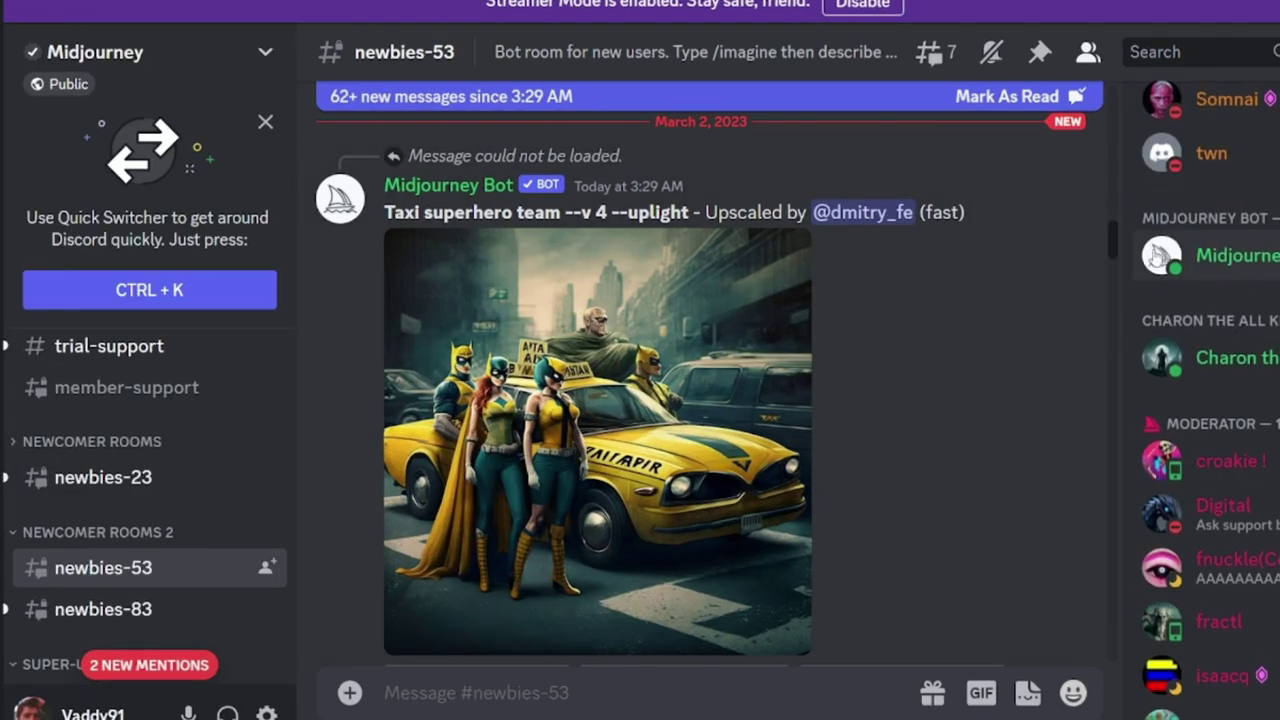
click(1233, 258)
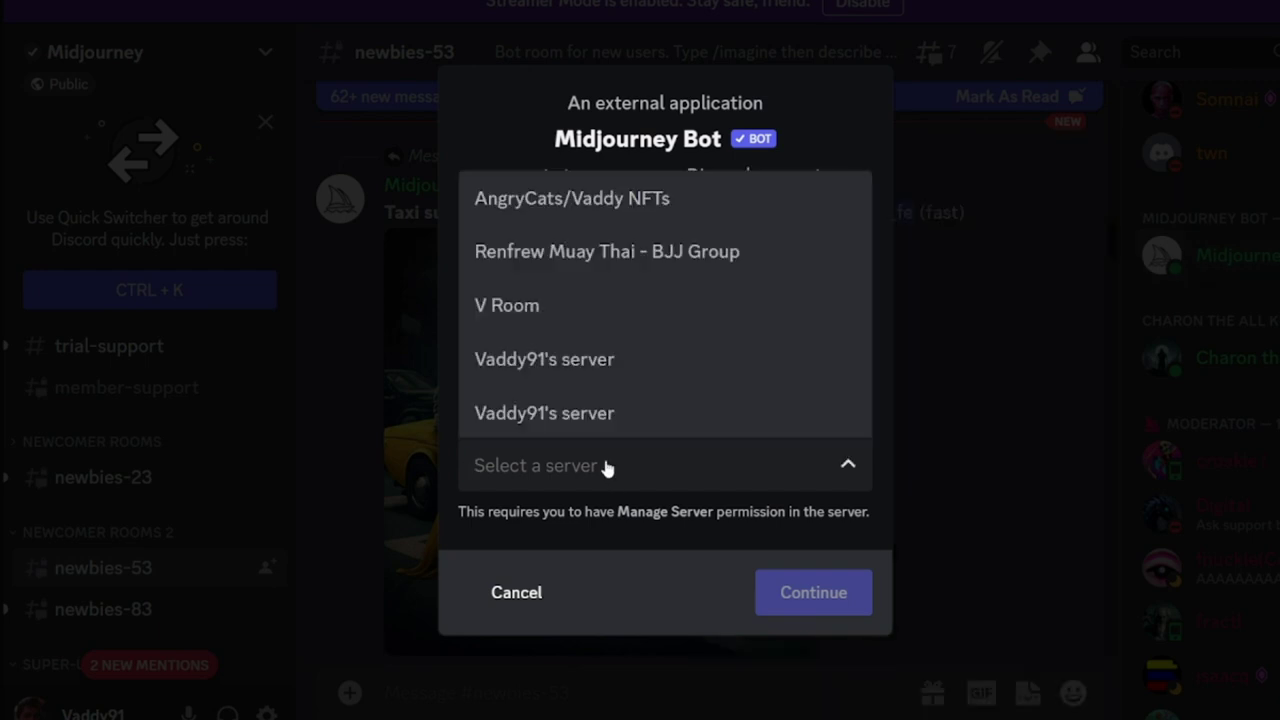
click(667, 515)
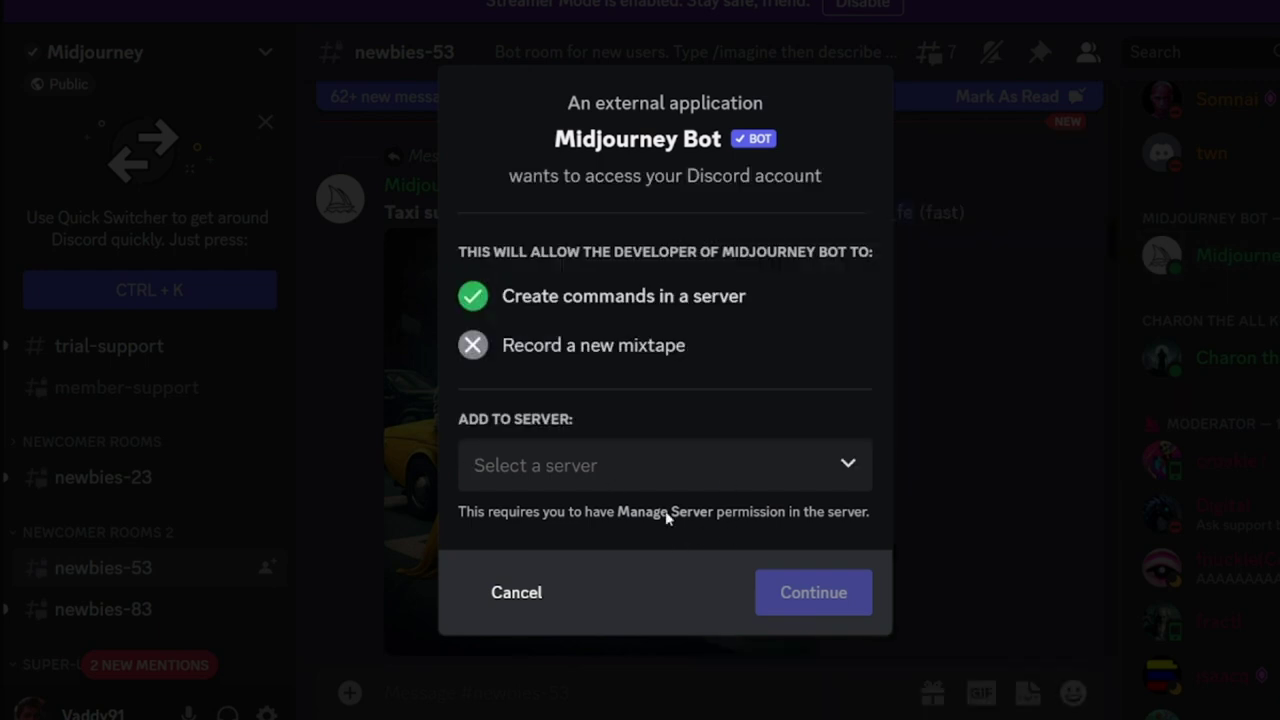
click(957, 220)
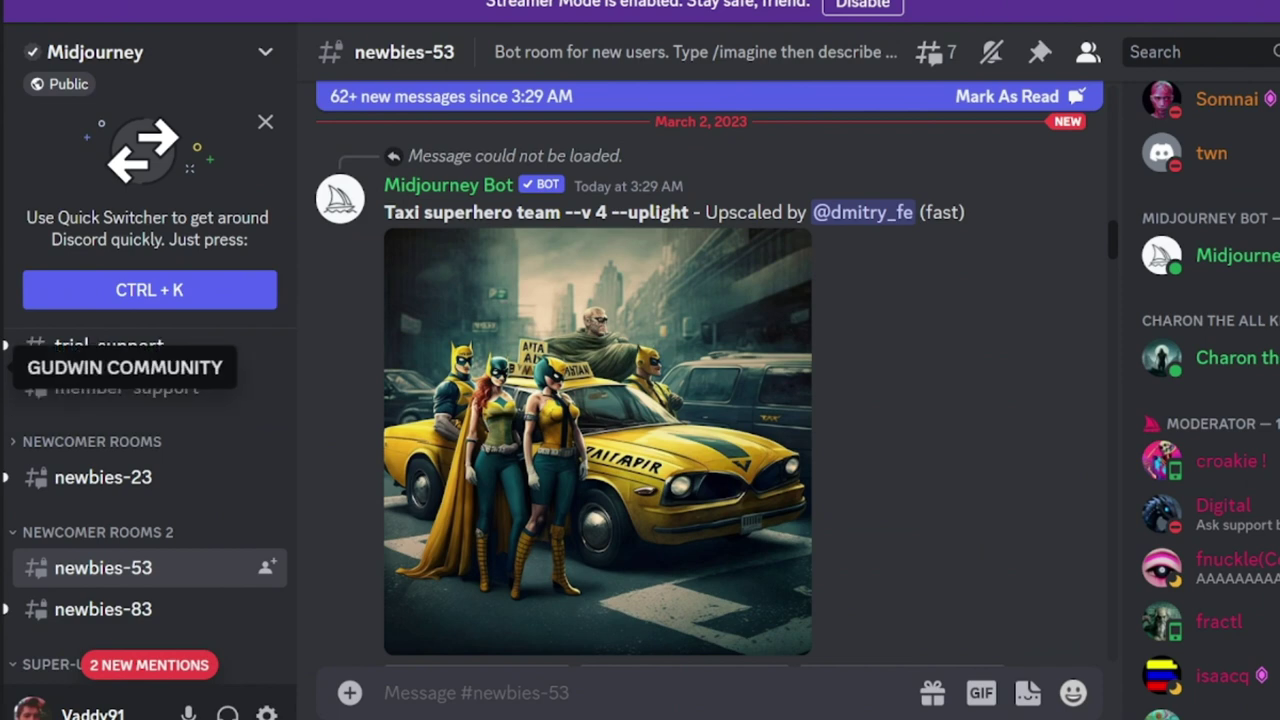
- Return to V Room and scroll the chat to the Slab-serif POWER upscale message
click(124, 500)
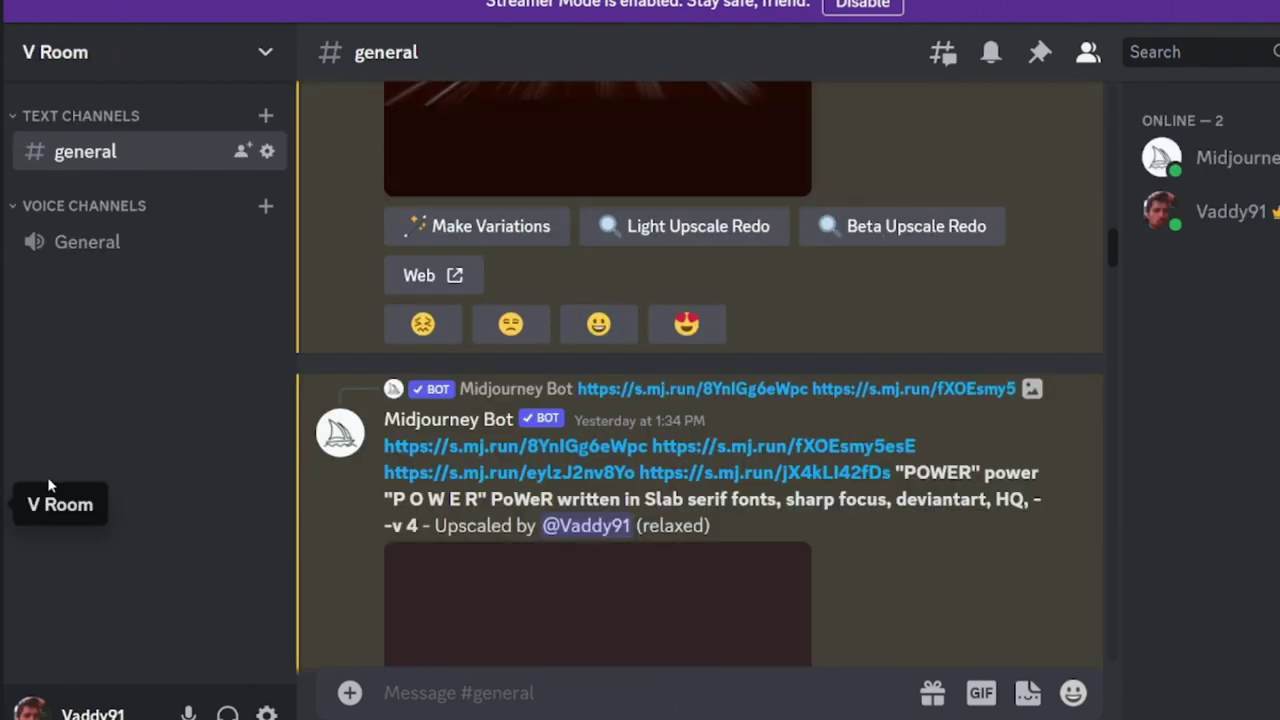
scroll(310, 448, up, 3)
scroll(473, 363, up, 10)
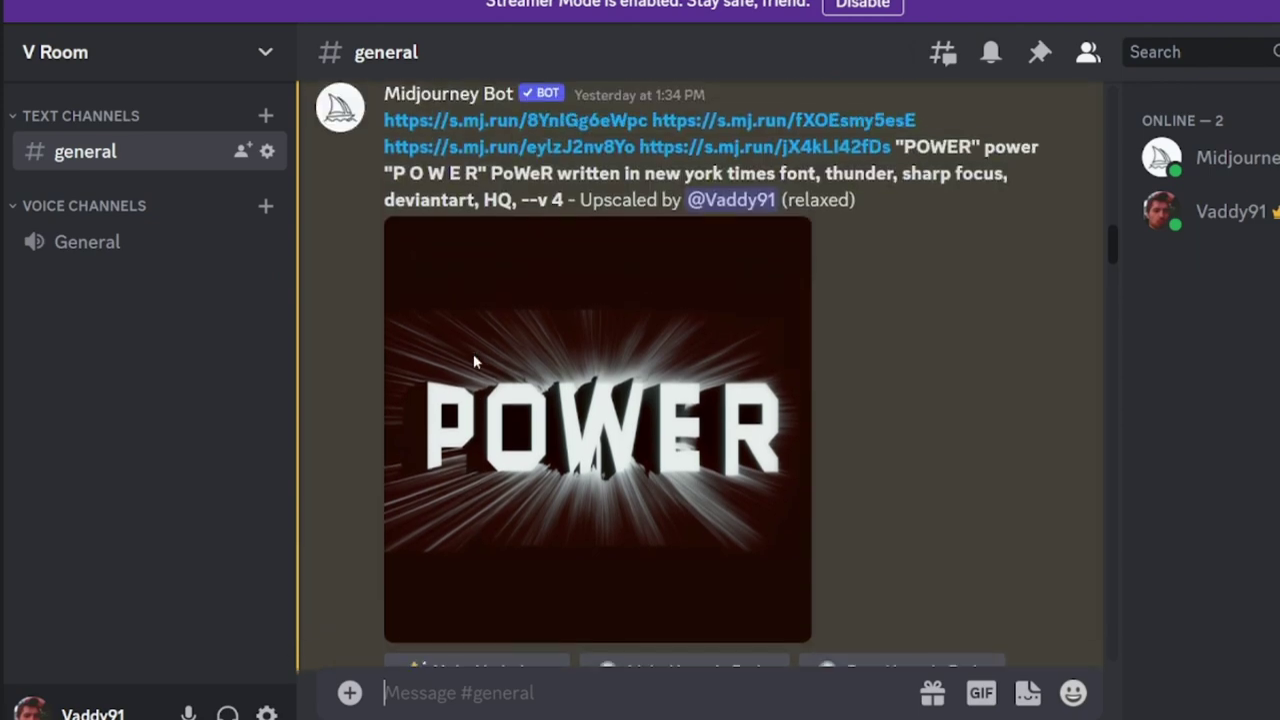
scroll(473, 363, down, 1)
scroll(473, 363, up, 3)
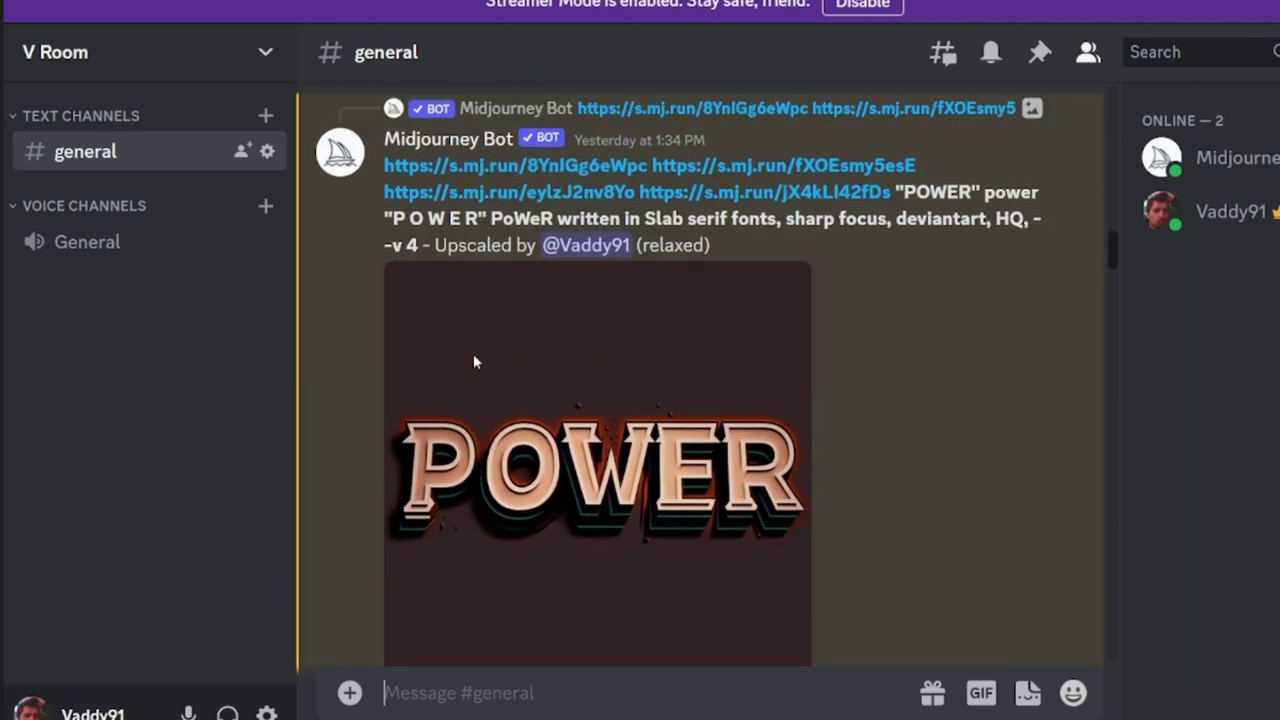
scroll(473, 363, down, 5)
scroll(473, 353, up, 12)
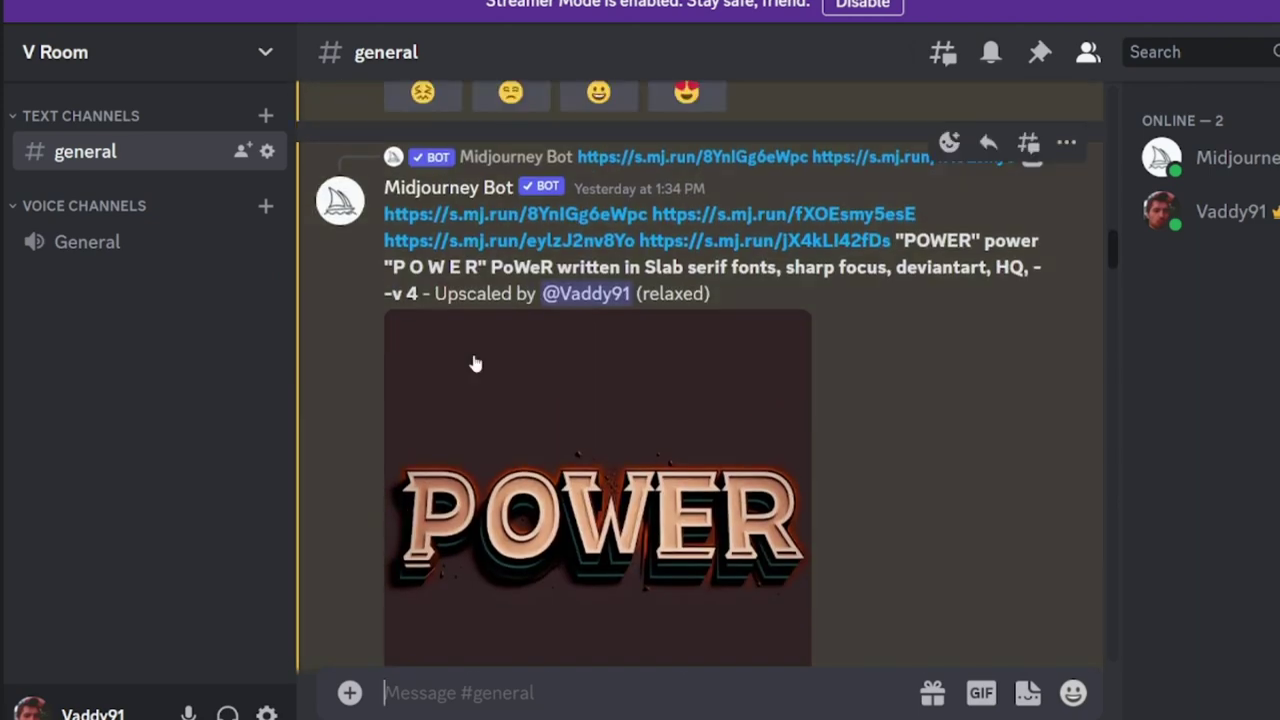
scroll(474, 360, up, 4)
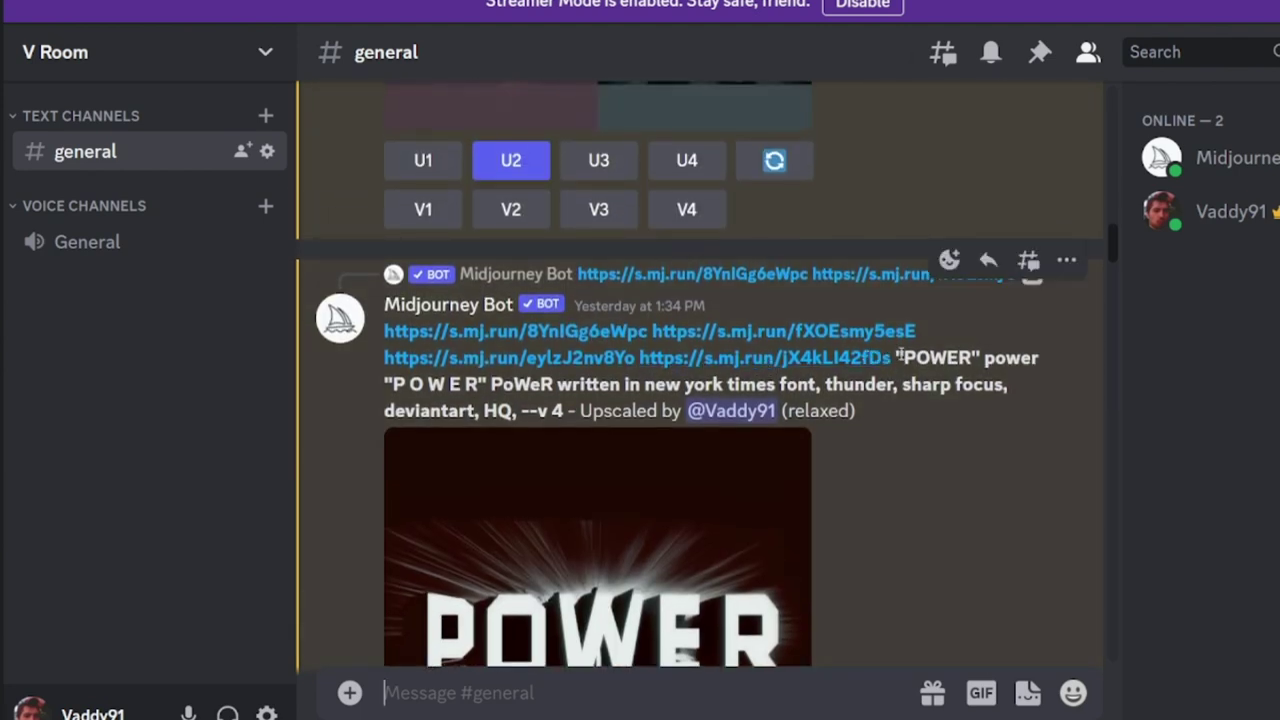
scroll(606, 406, down, 5)
scroll(606, 406, down, 6)
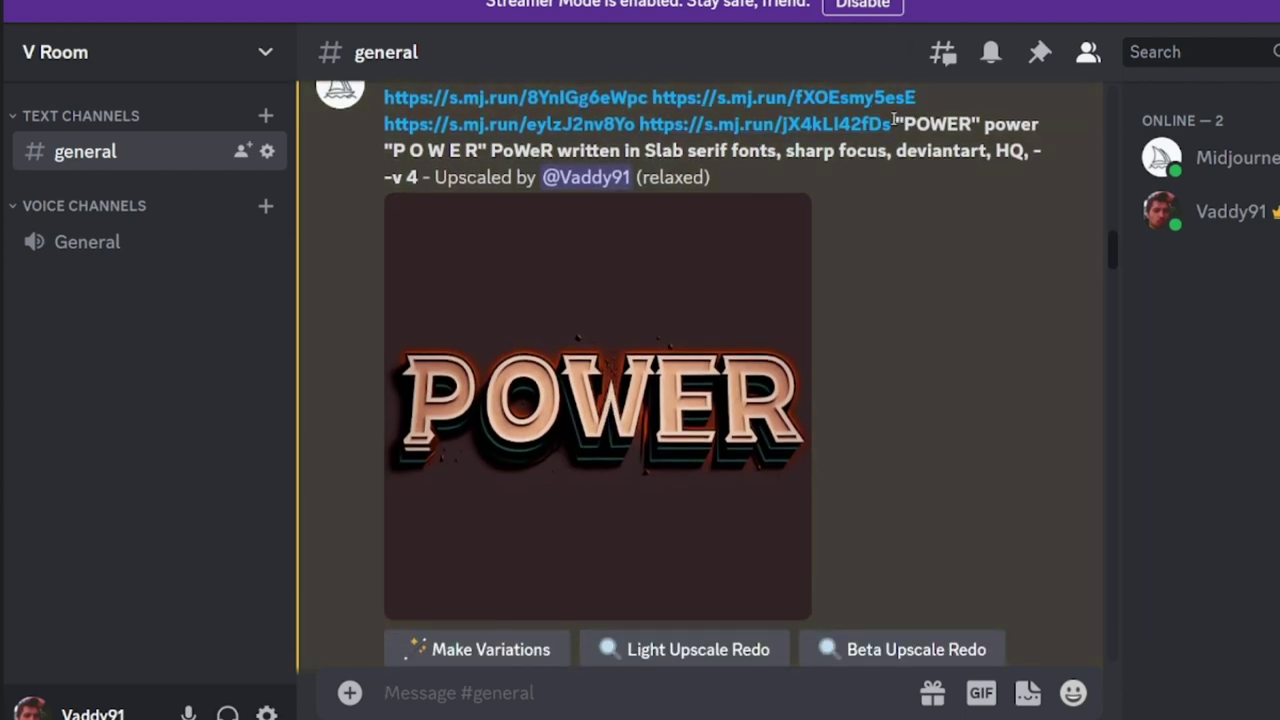
- Select that message's four mj.run reference links, then clear the selection
drag(893, 119, 382, 108)
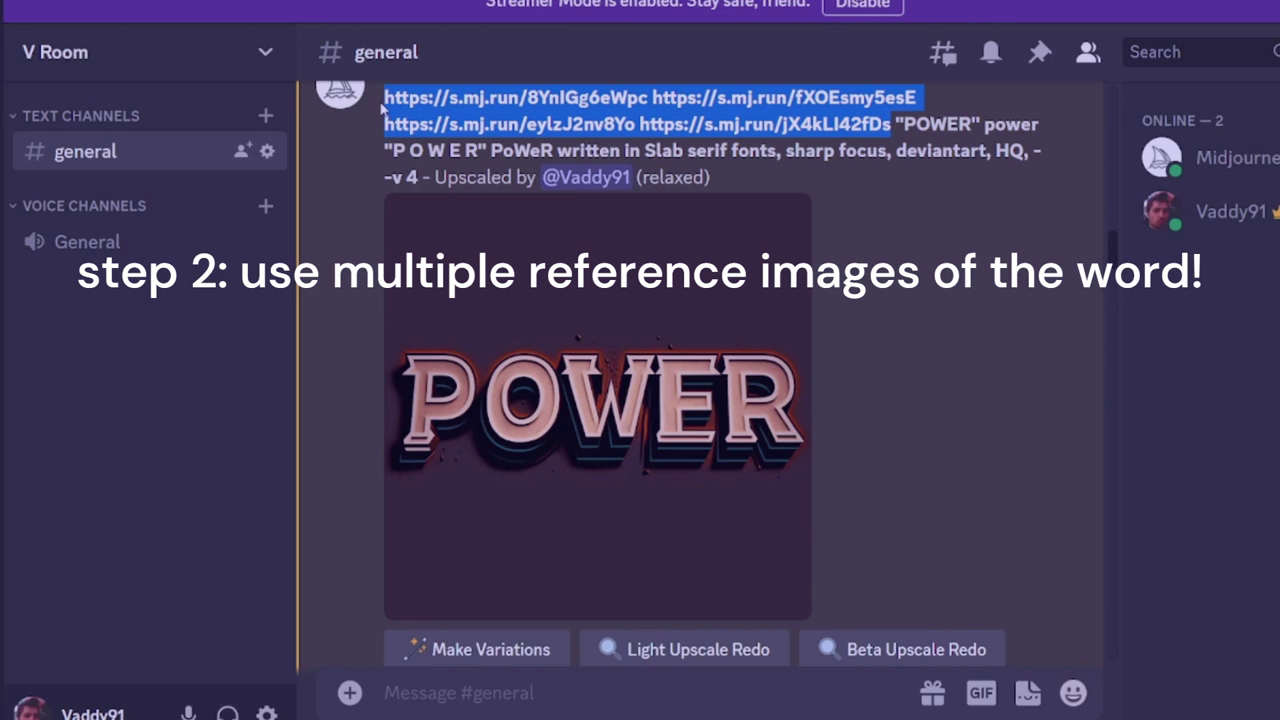
scroll(390, 110, up, 1)
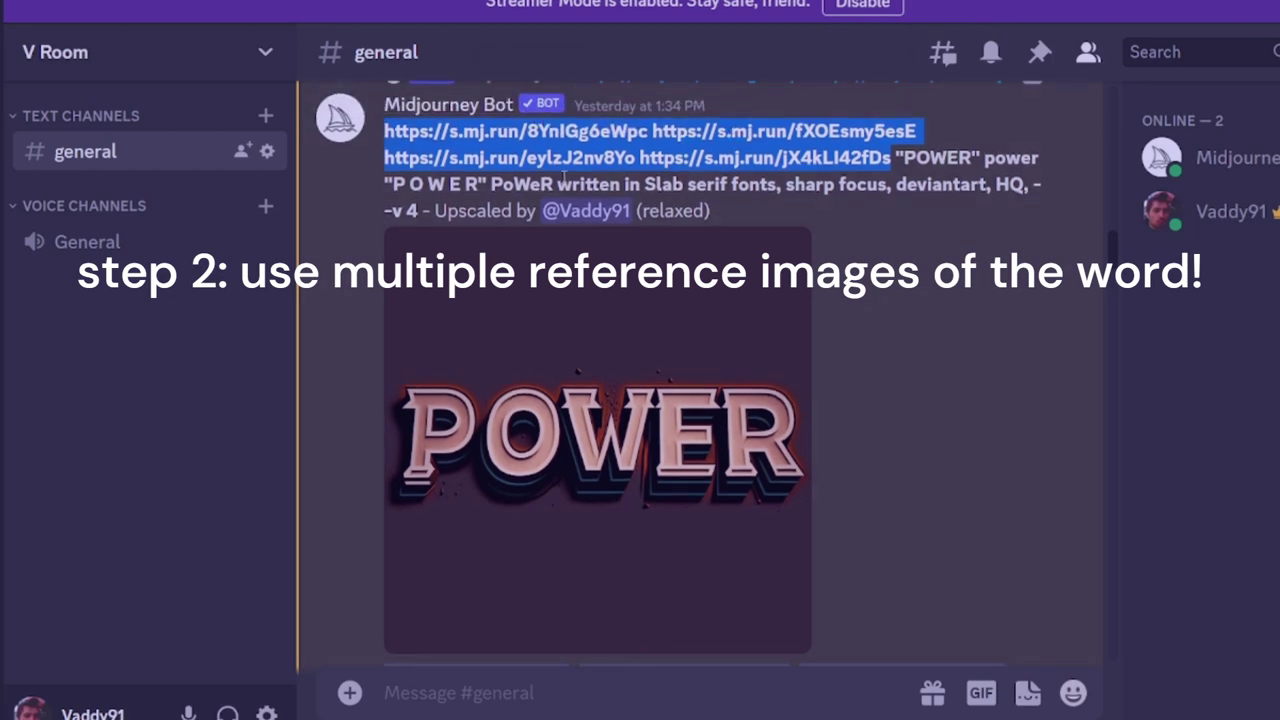
click(875, 215)
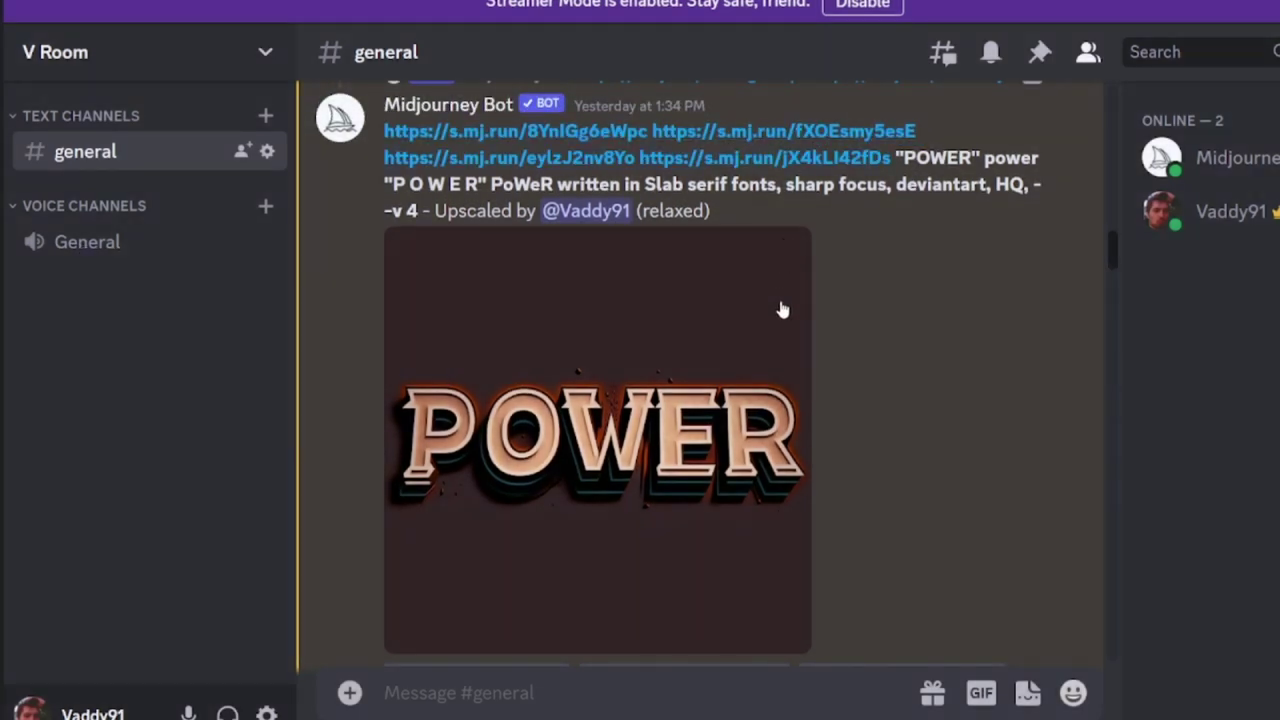
- Switch to the Canva thumbnail design and browse its DESTINY lettering pages down to page 11
mouse_move(673, 719)
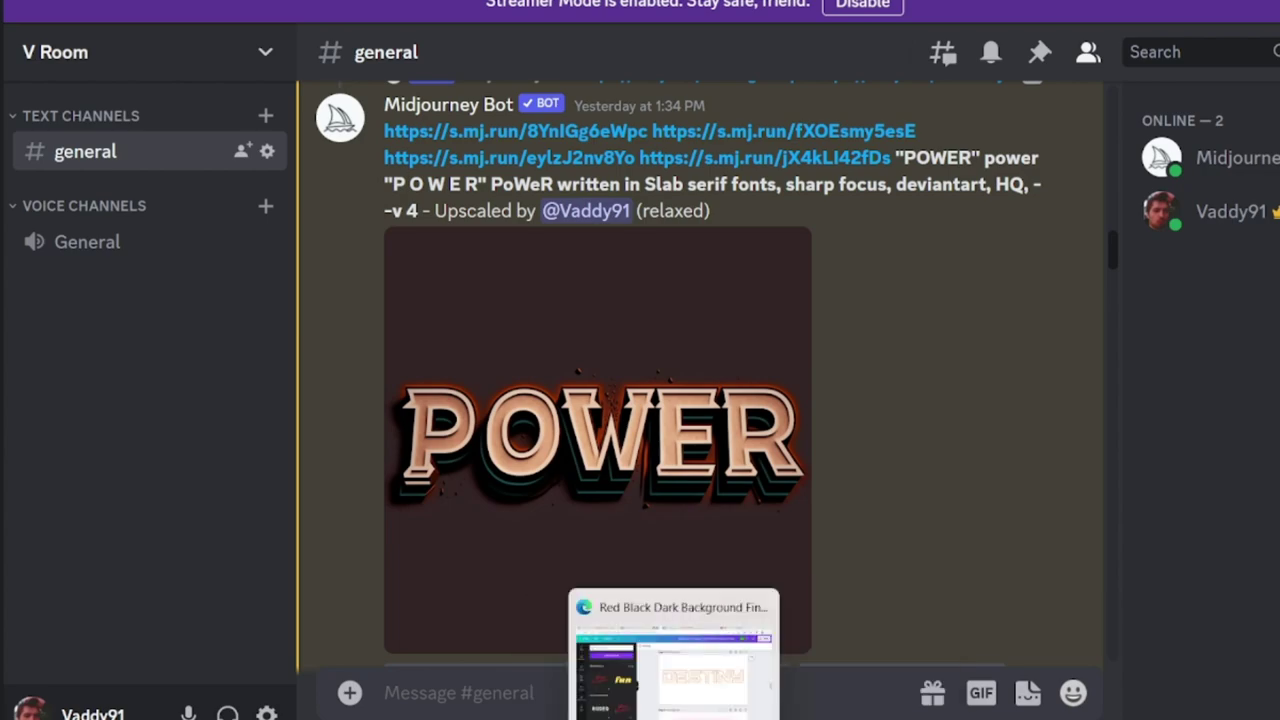
click(673, 655)
scroll(920, 310, up, 5)
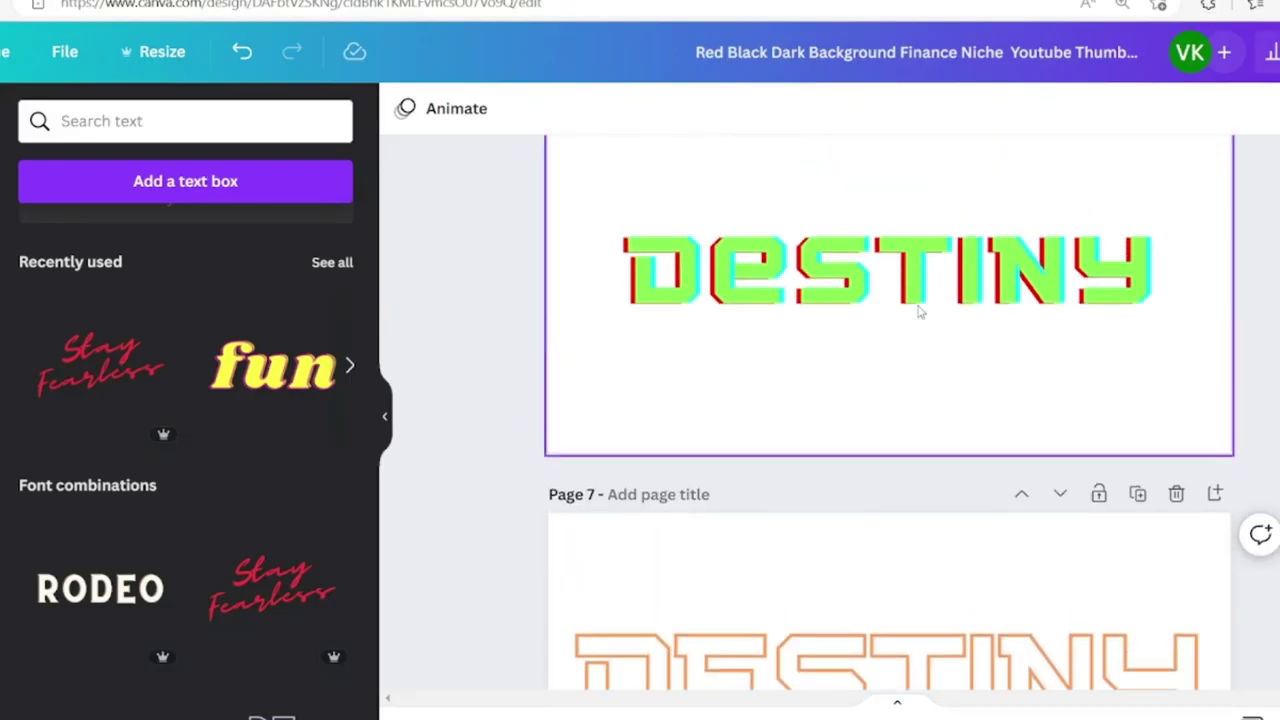
scroll(920, 312, up, 3)
scroll(920, 312, down, 5)
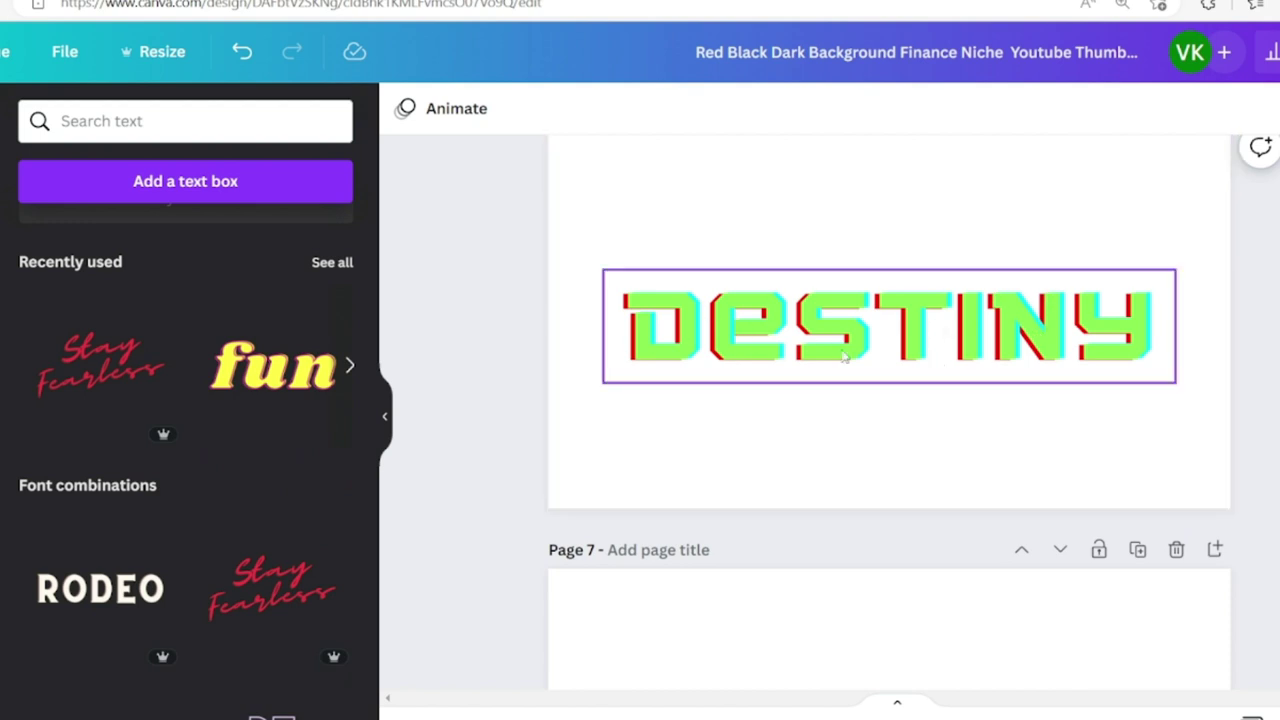
scroll(825, 404, down, 8)
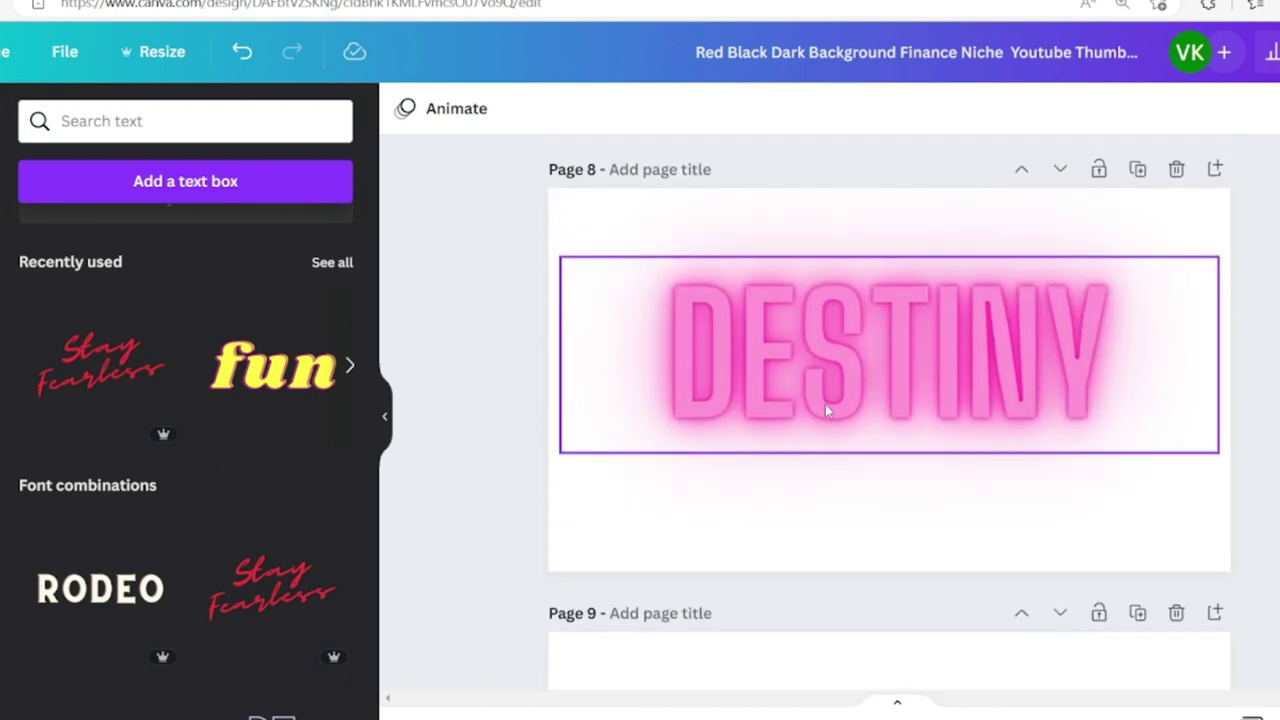
scroll(825, 404, down, 5)
scroll(749, 317, down, 2)
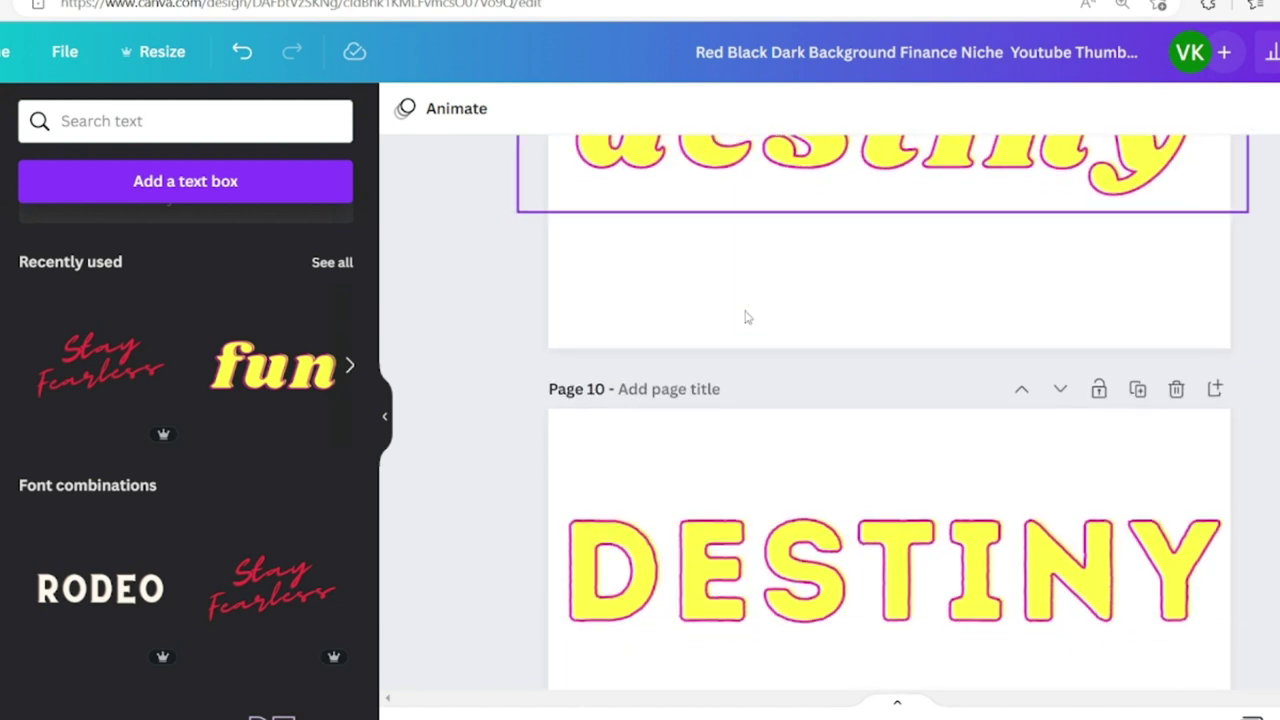
scroll(745, 317, down, 6)
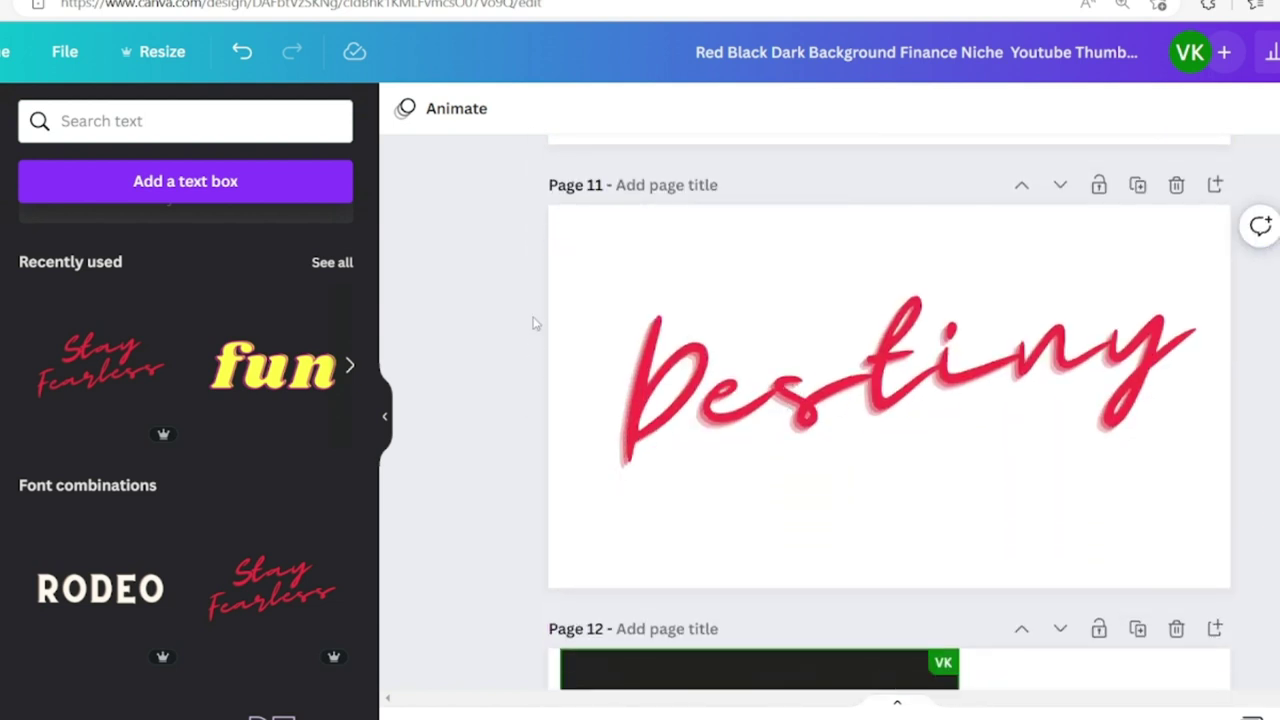
scroll(531, 323, up, 1)
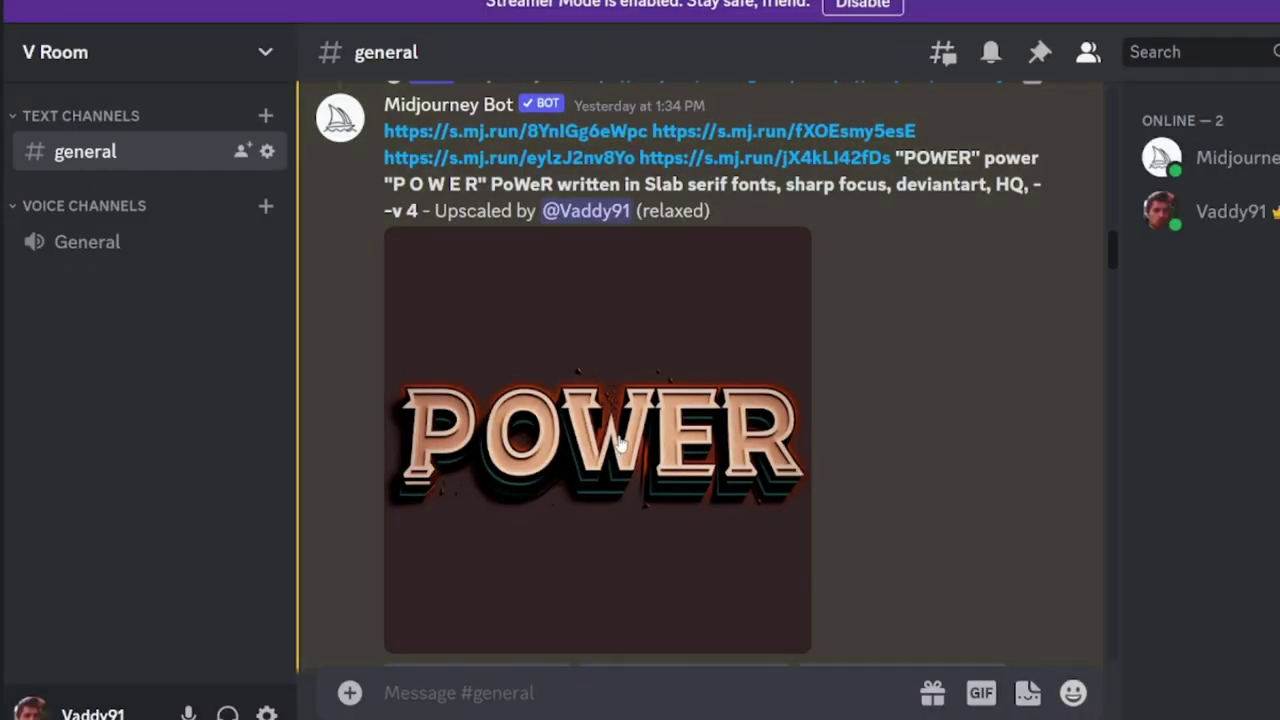
scroll(620, 445, up, 1)
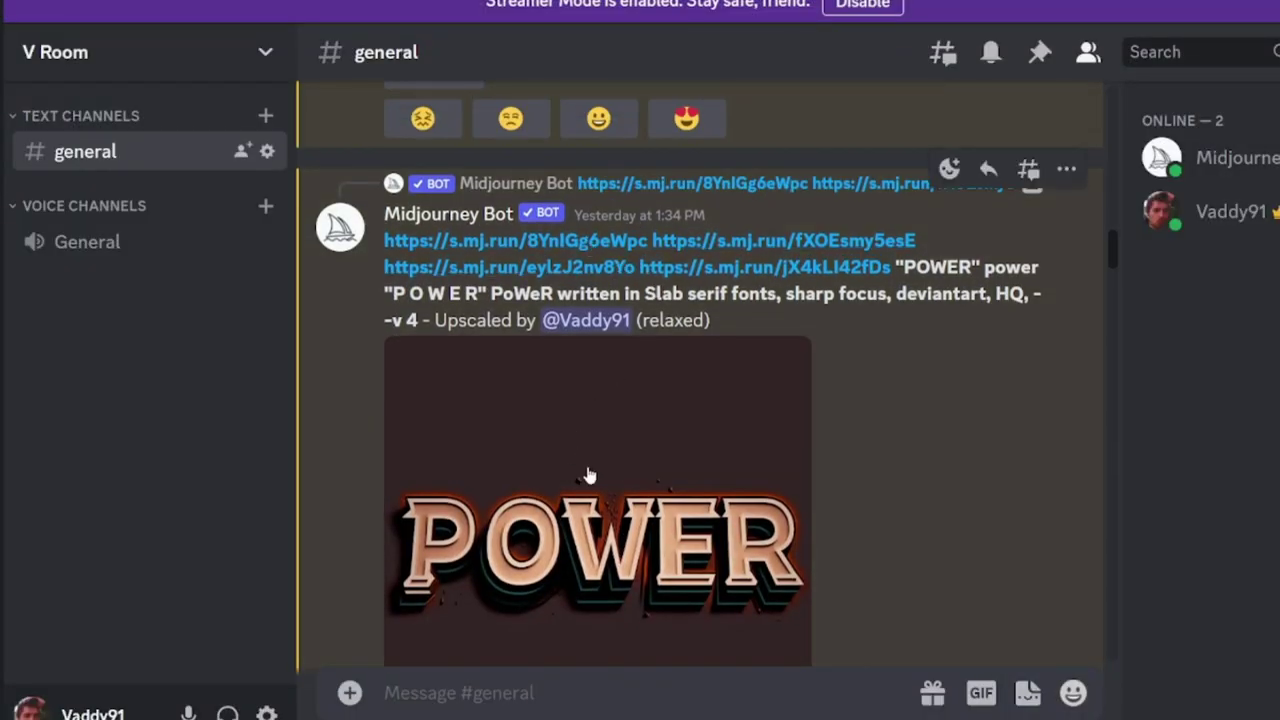
scroll(586, 474, down, 3)
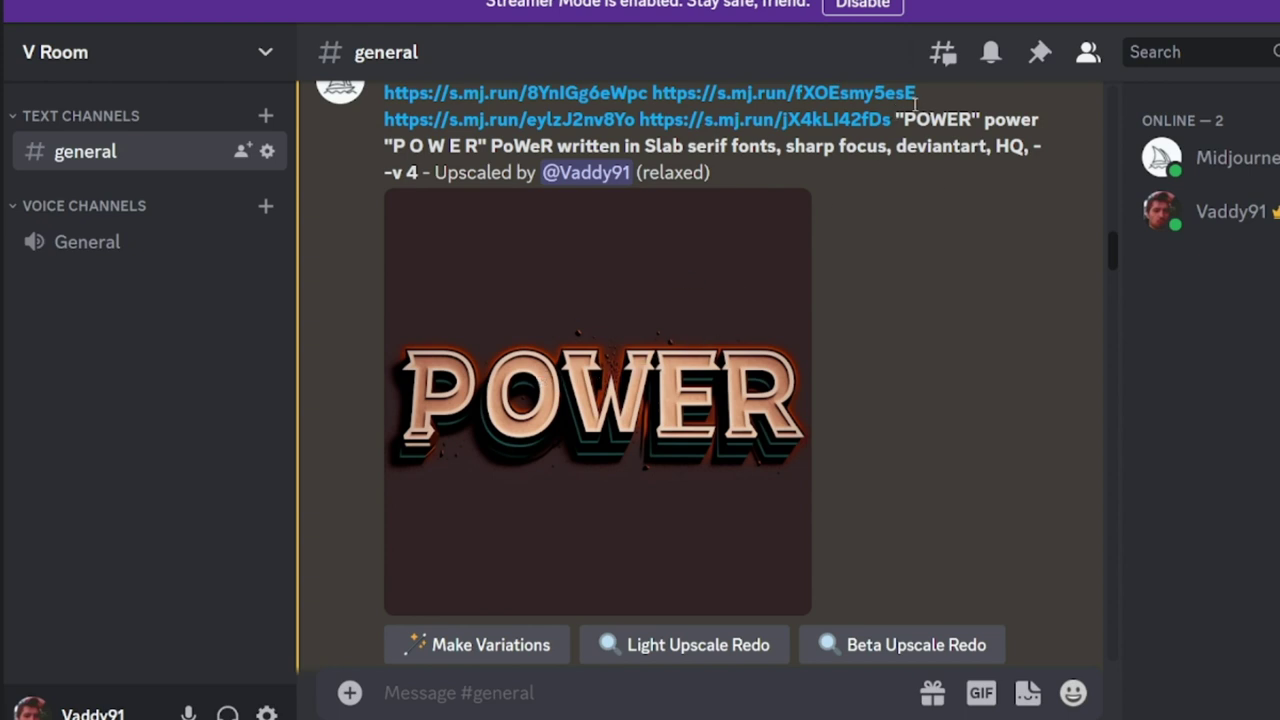
drag(898, 119, 555, 146)
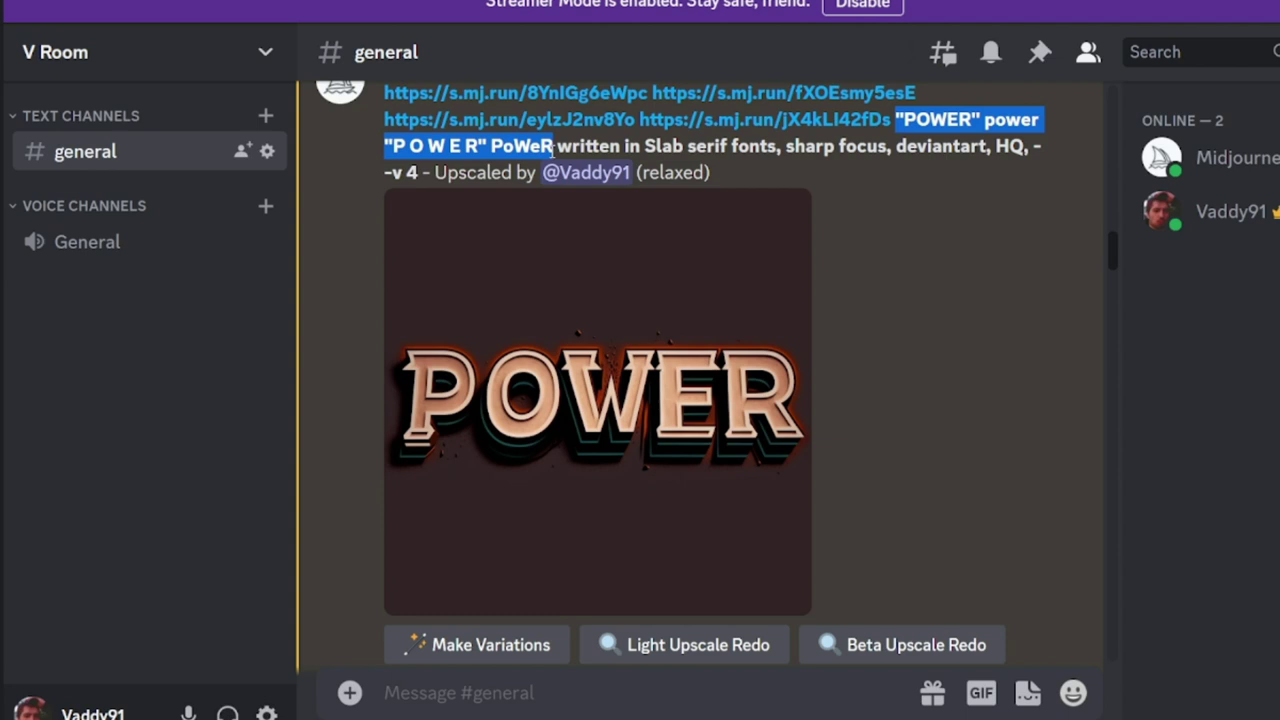
click(898, 128)
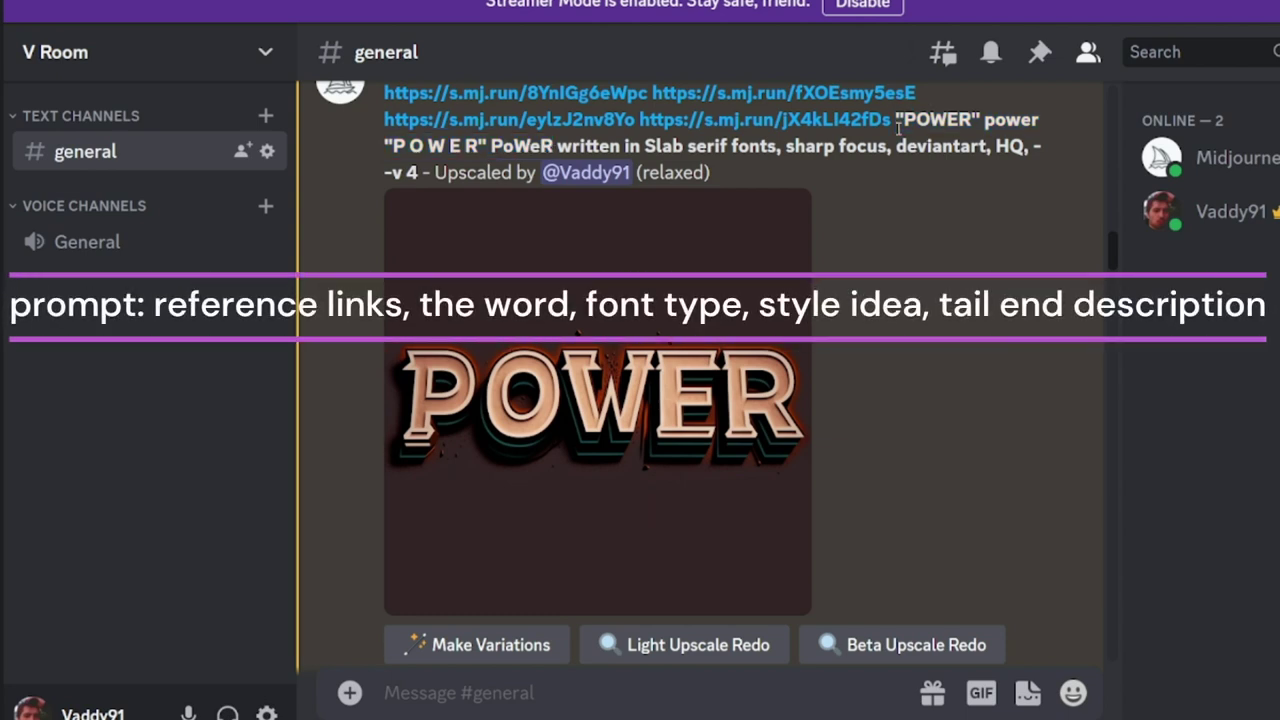
drag(898, 122, 983, 122)
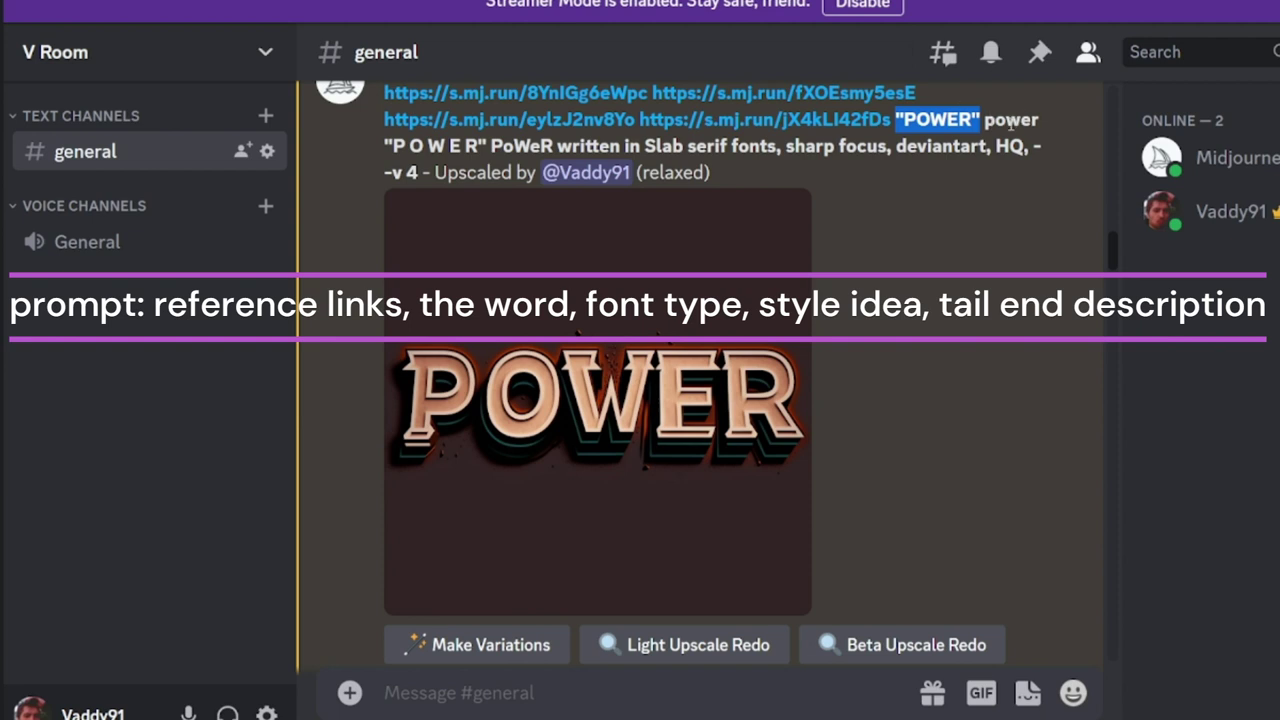
click(481, 140)
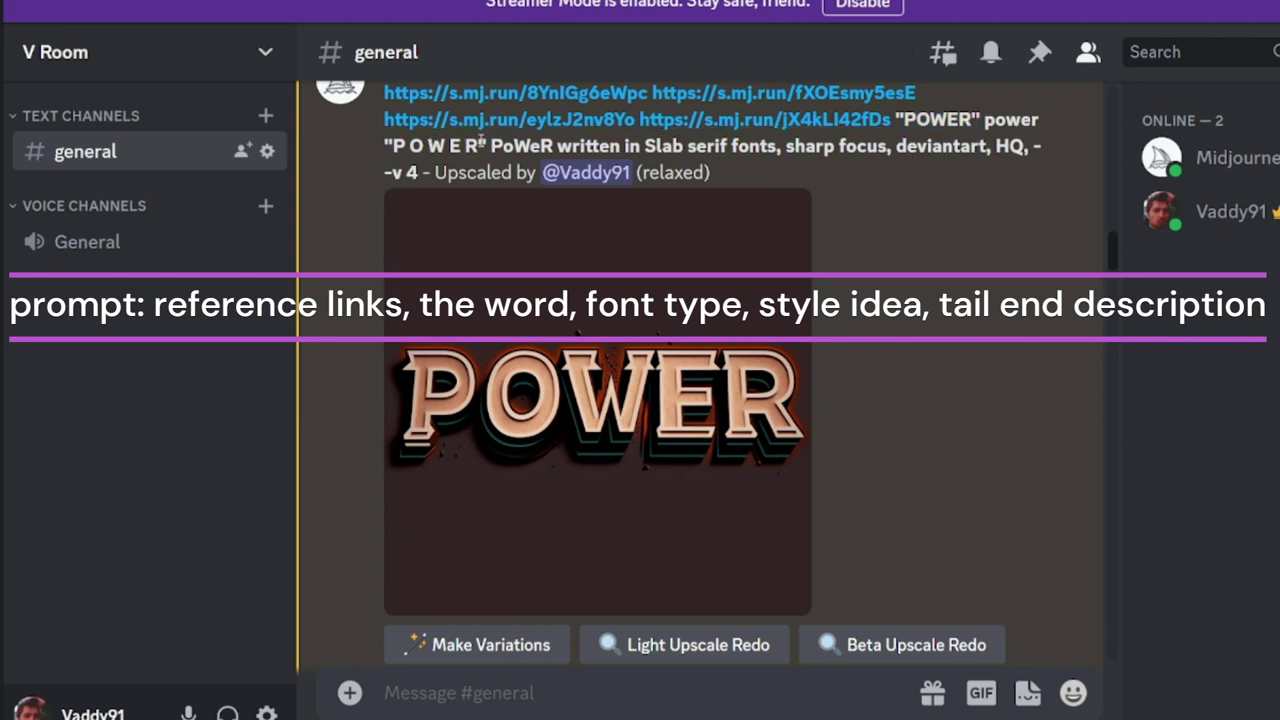
drag(558, 146, 434, 172)
click(651, 146)
click(820, 136)
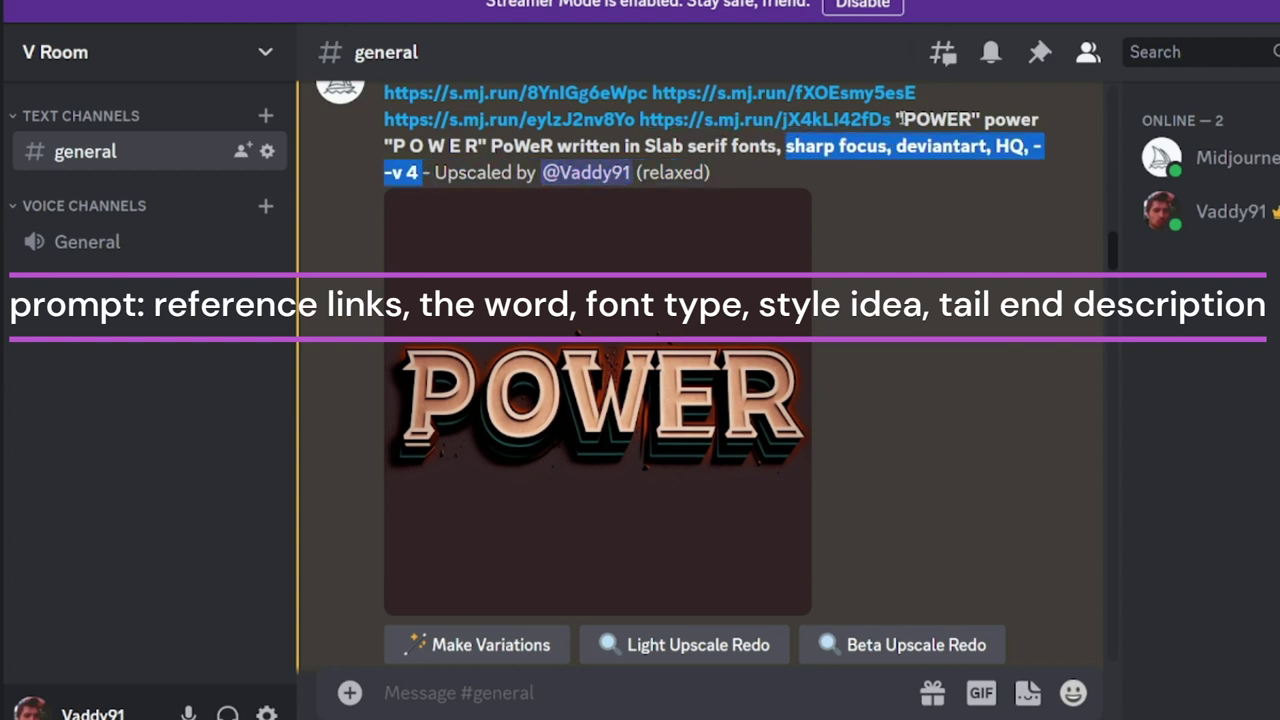
click(871, 196)
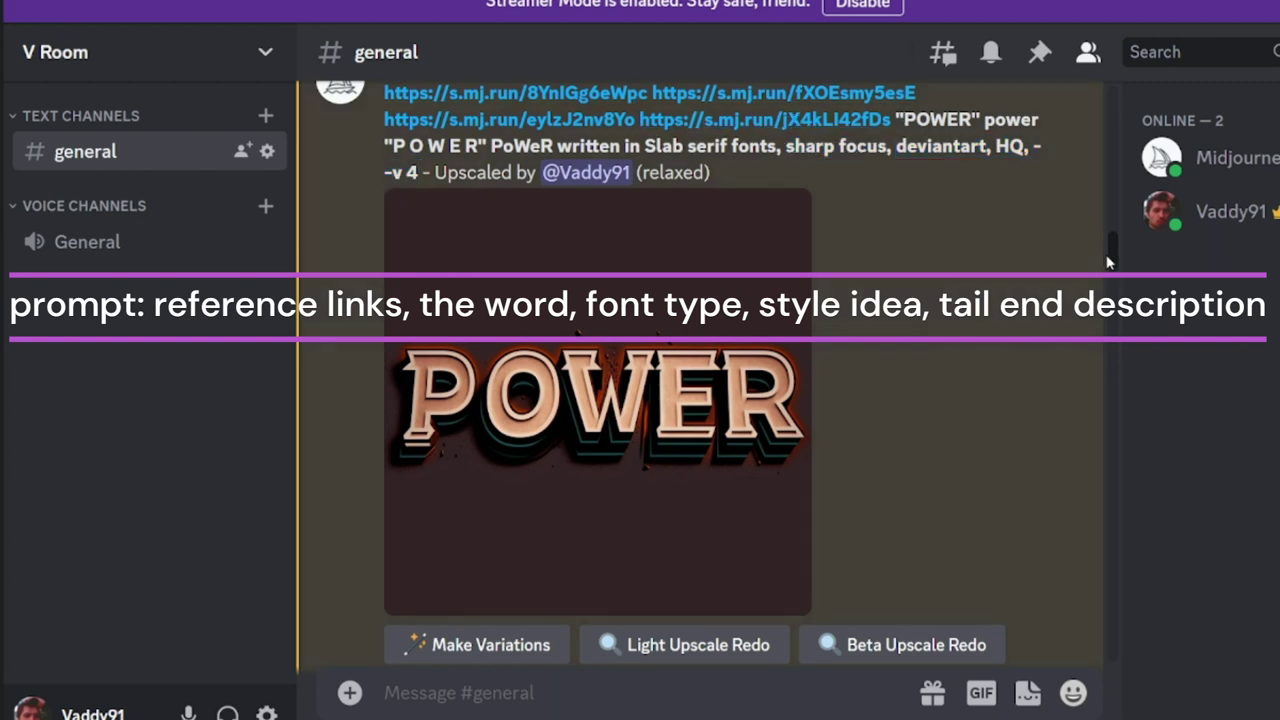
drag(1107, 254, 1103, 107)
- Attach 11.png to the message, then remove the attachment again
scroll(962, 318, down, 10)
scroll(962, 318, down, 3)
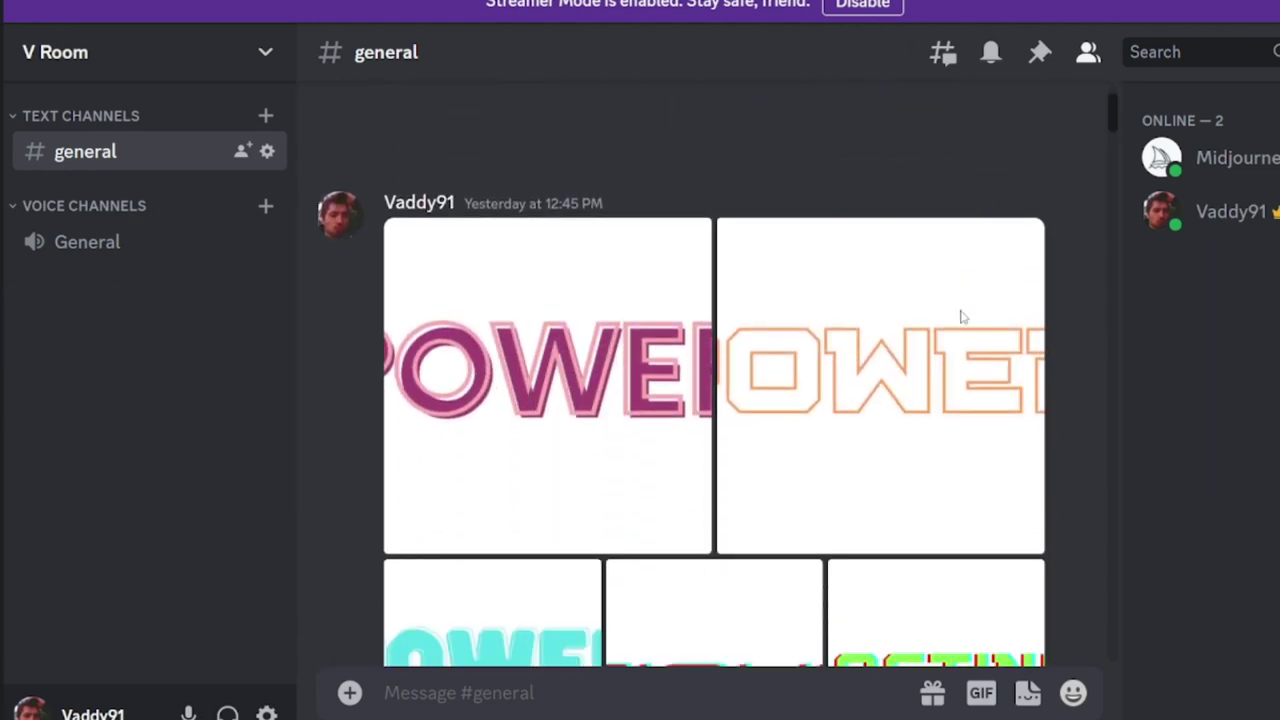
click(349, 693)
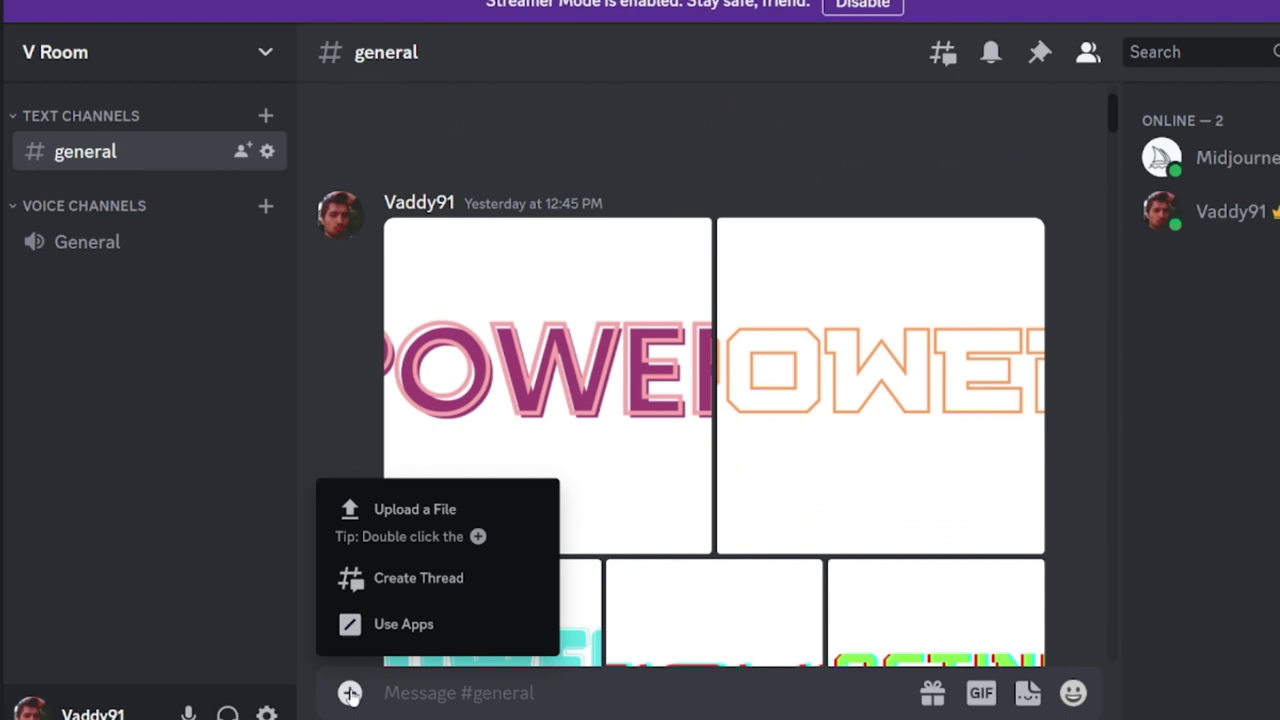
click(405, 528)
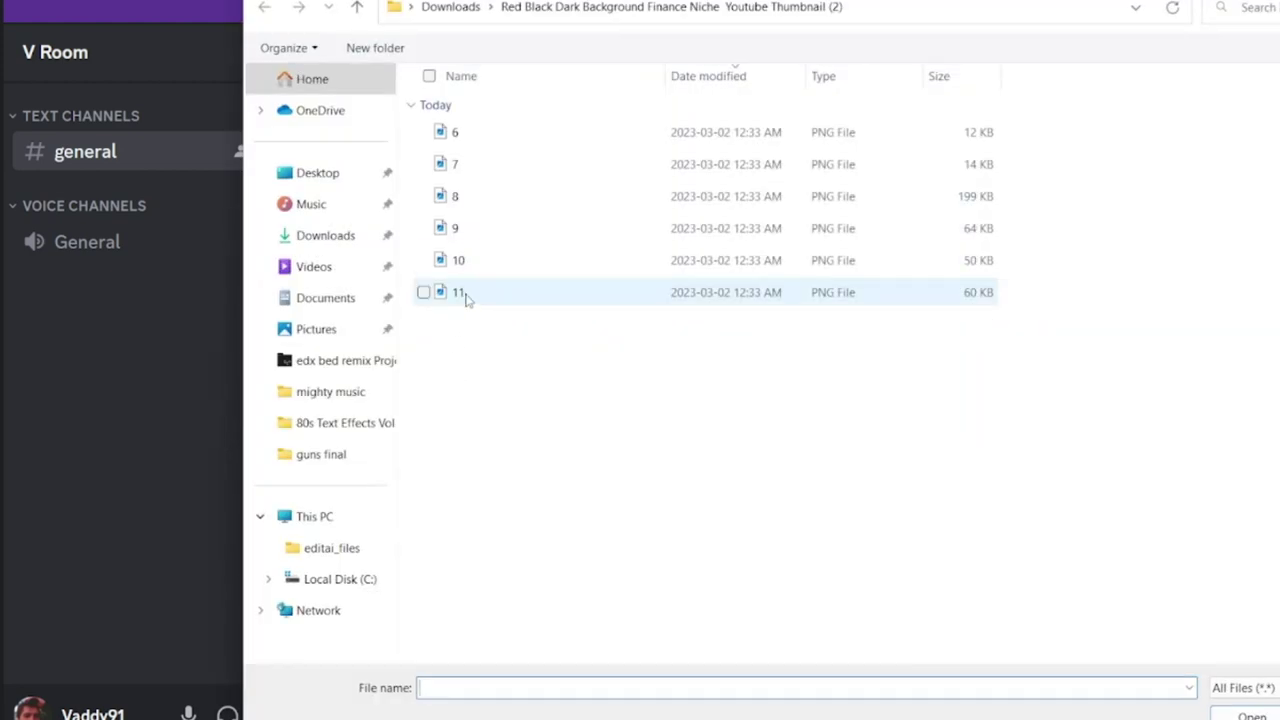
click(466, 304)
click(1248, 714)
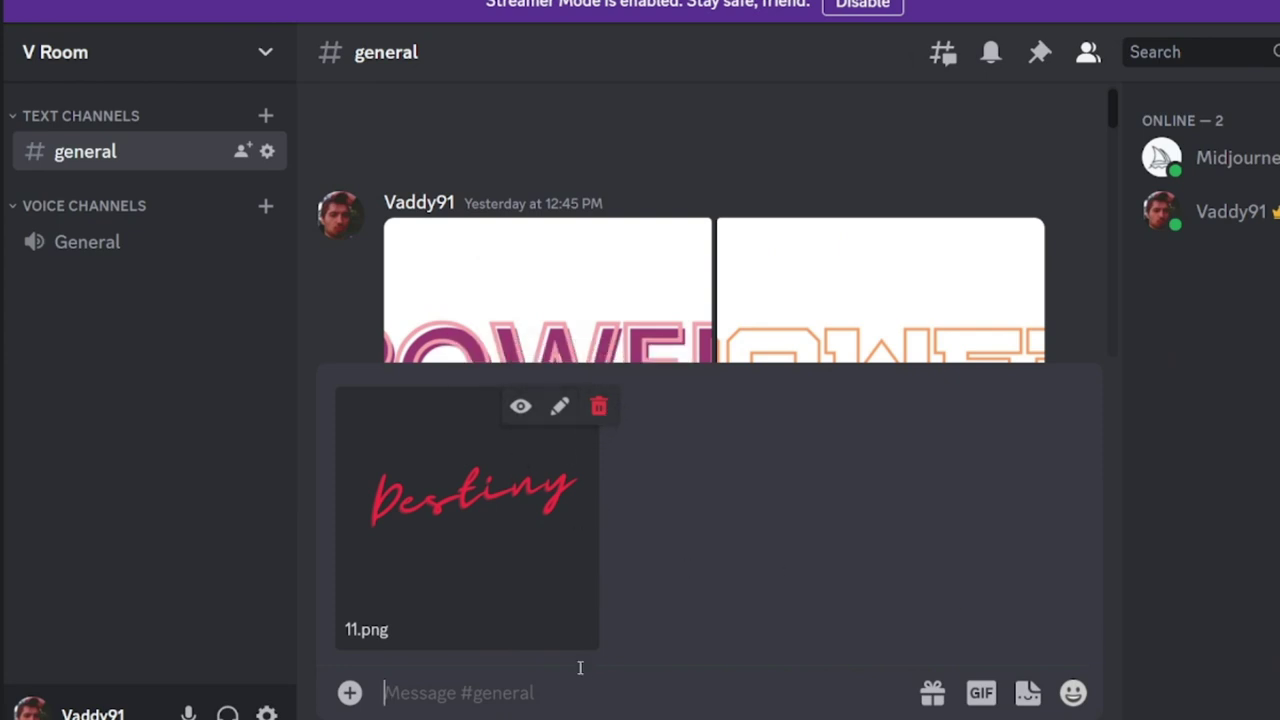
click(598, 406)
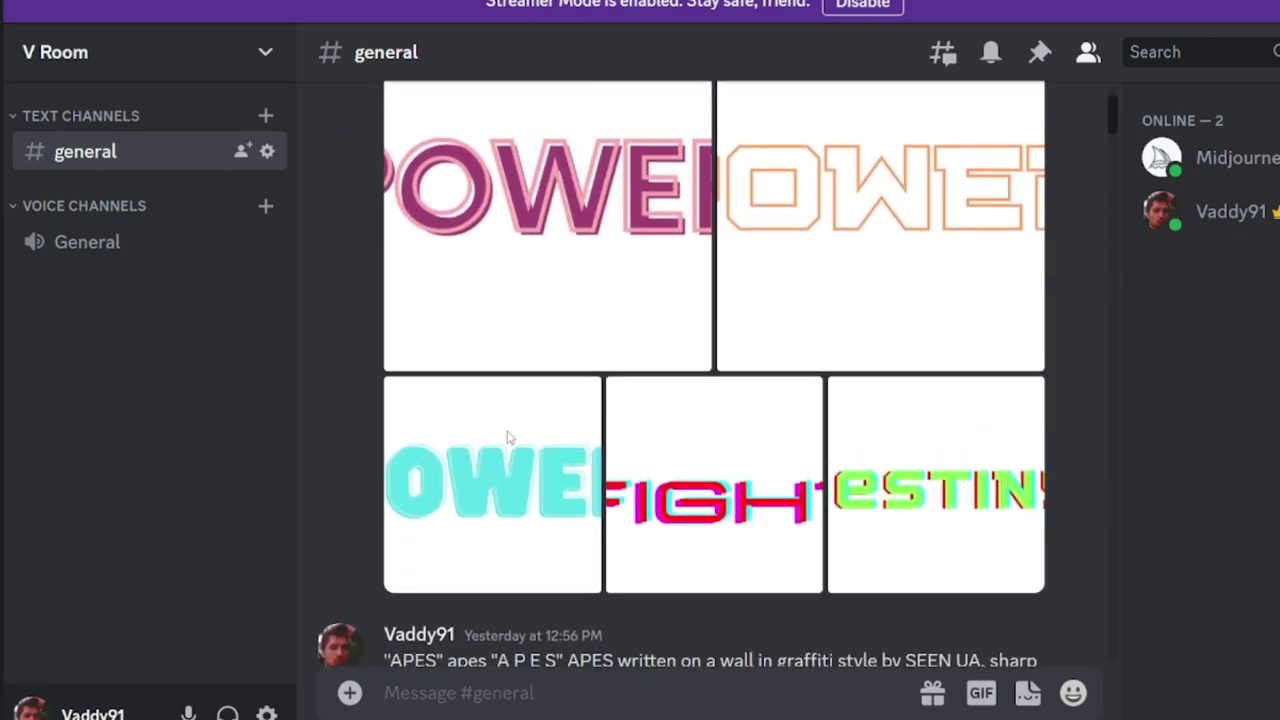
- Copy the pink and cyan POWER image links and paste both into the message box
click(506, 212)
right_click(595, 320)
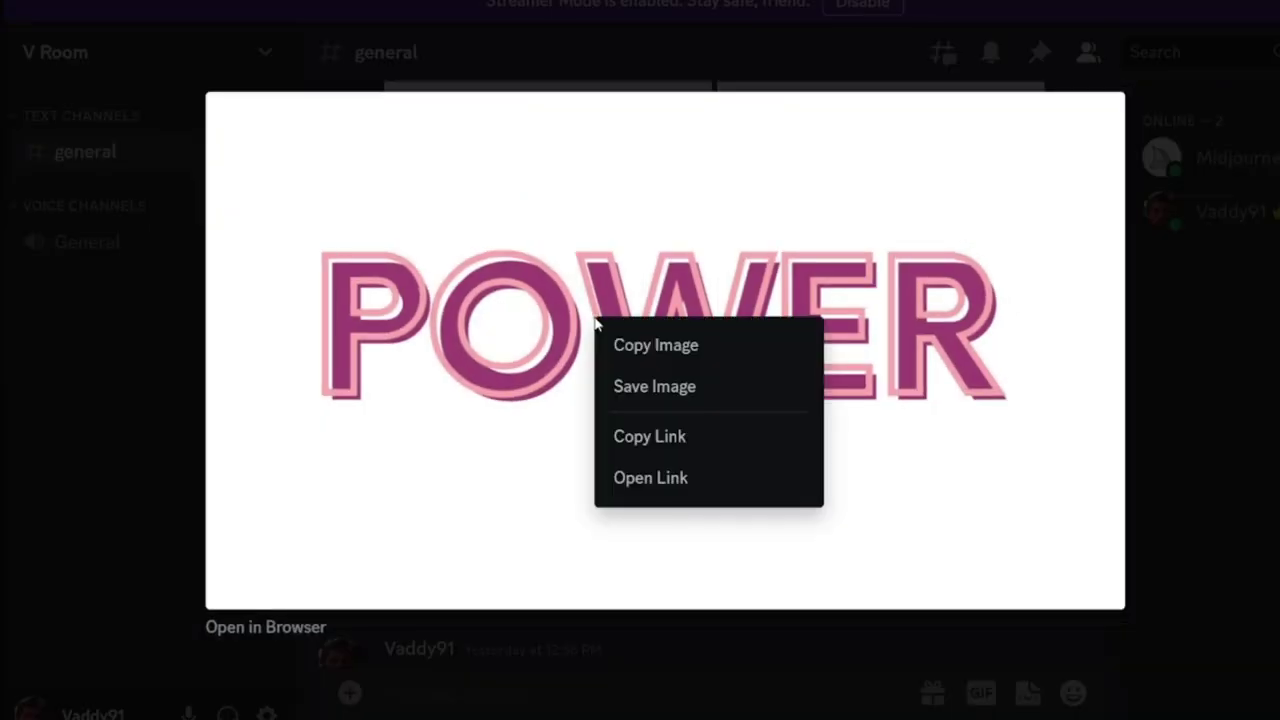
click(633, 434)
click(537, 640)
click(508, 703)
key(ctrl+v)
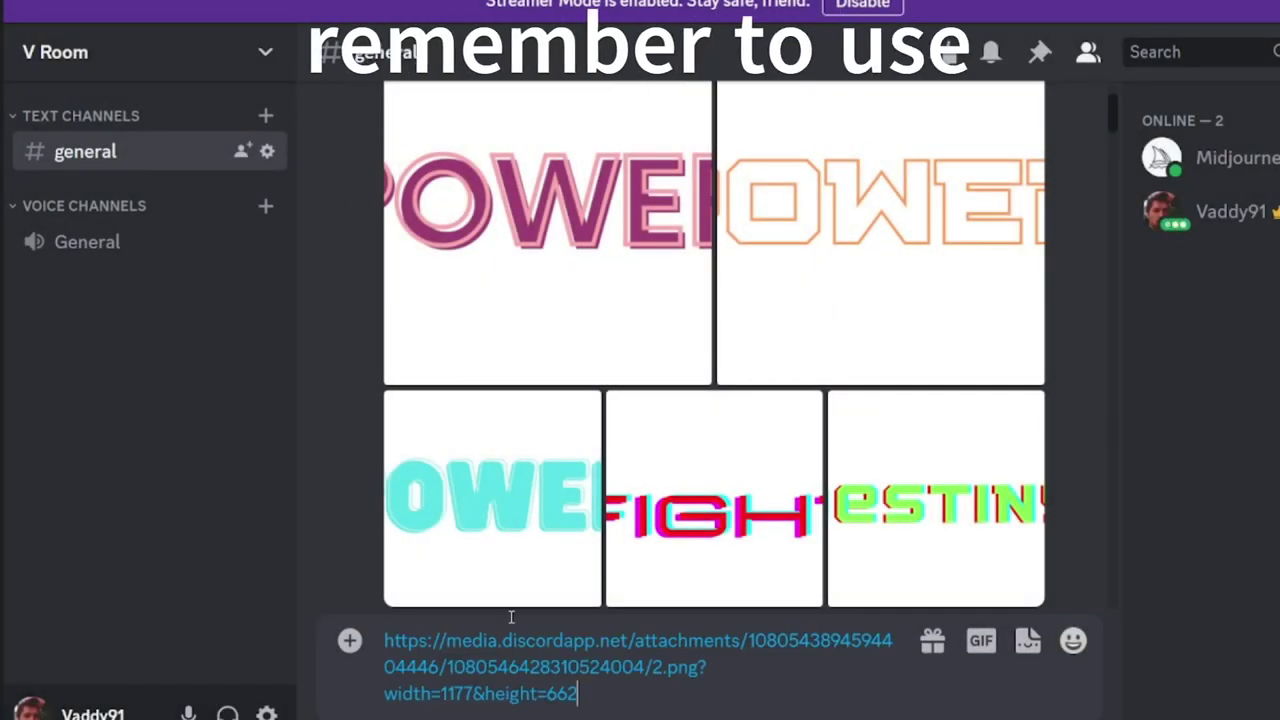
click(510, 564)
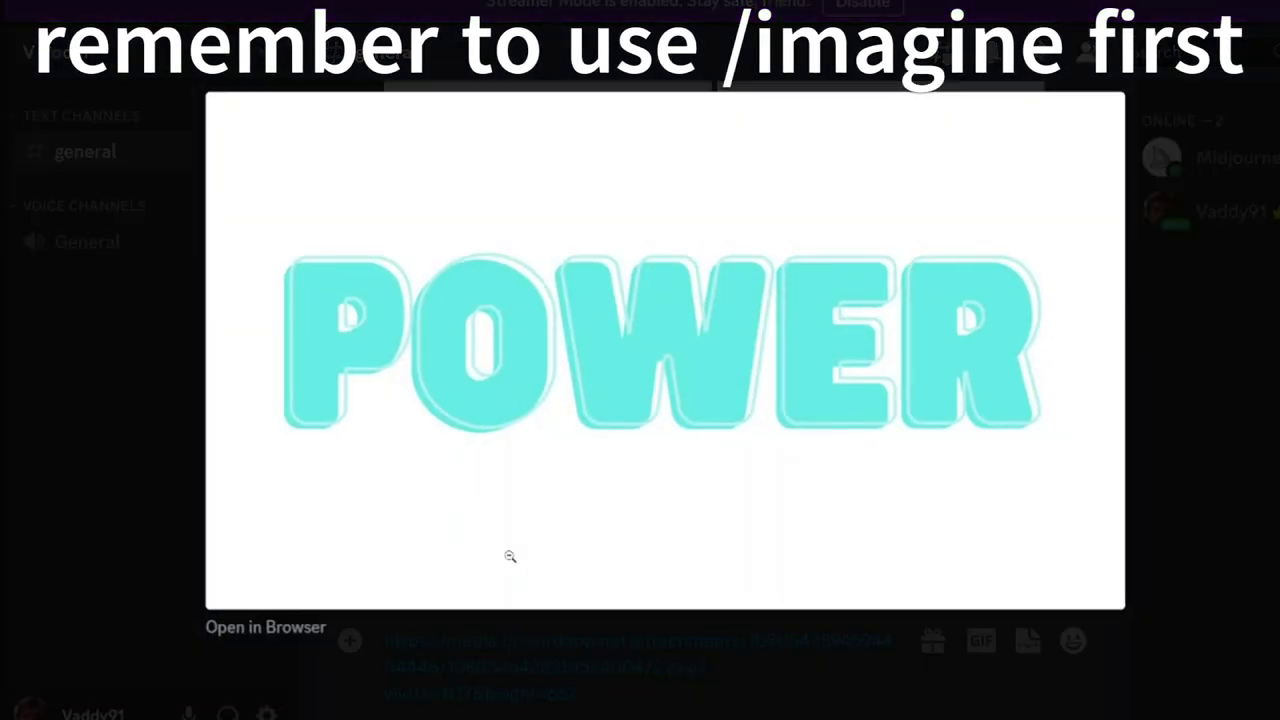
right_click(526, 402)
click(563, 522)
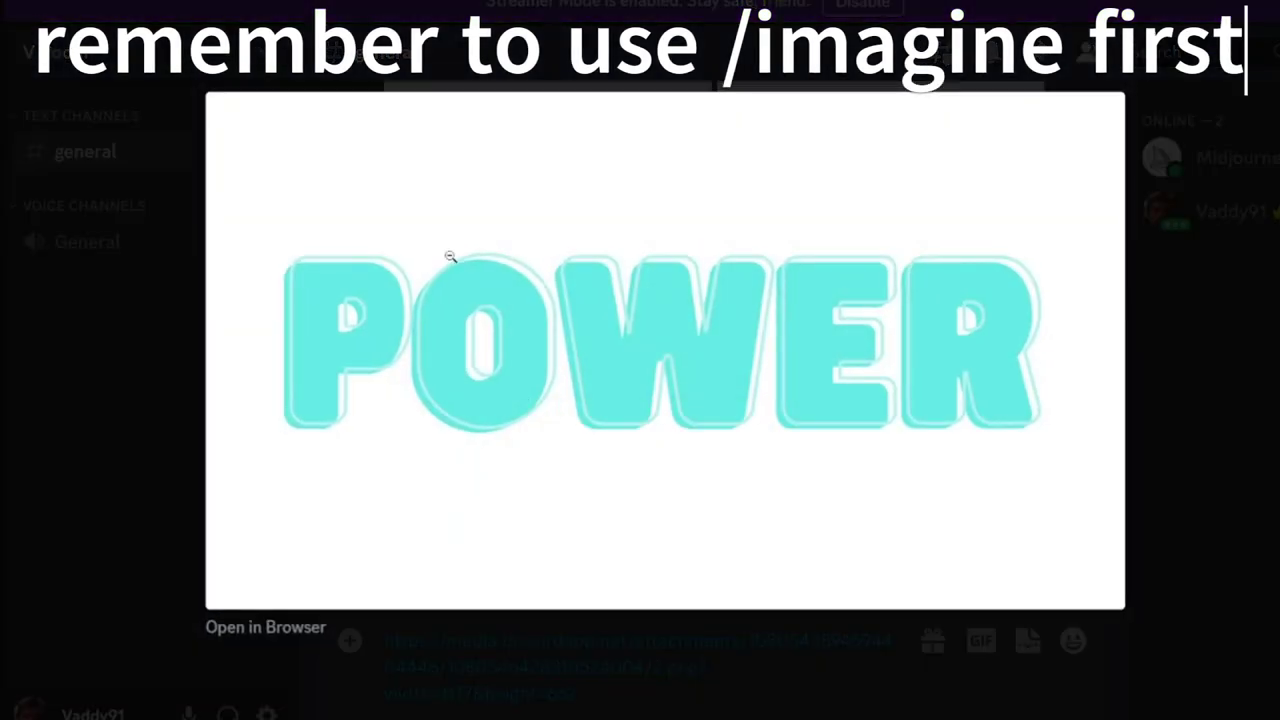
click(372, 90)
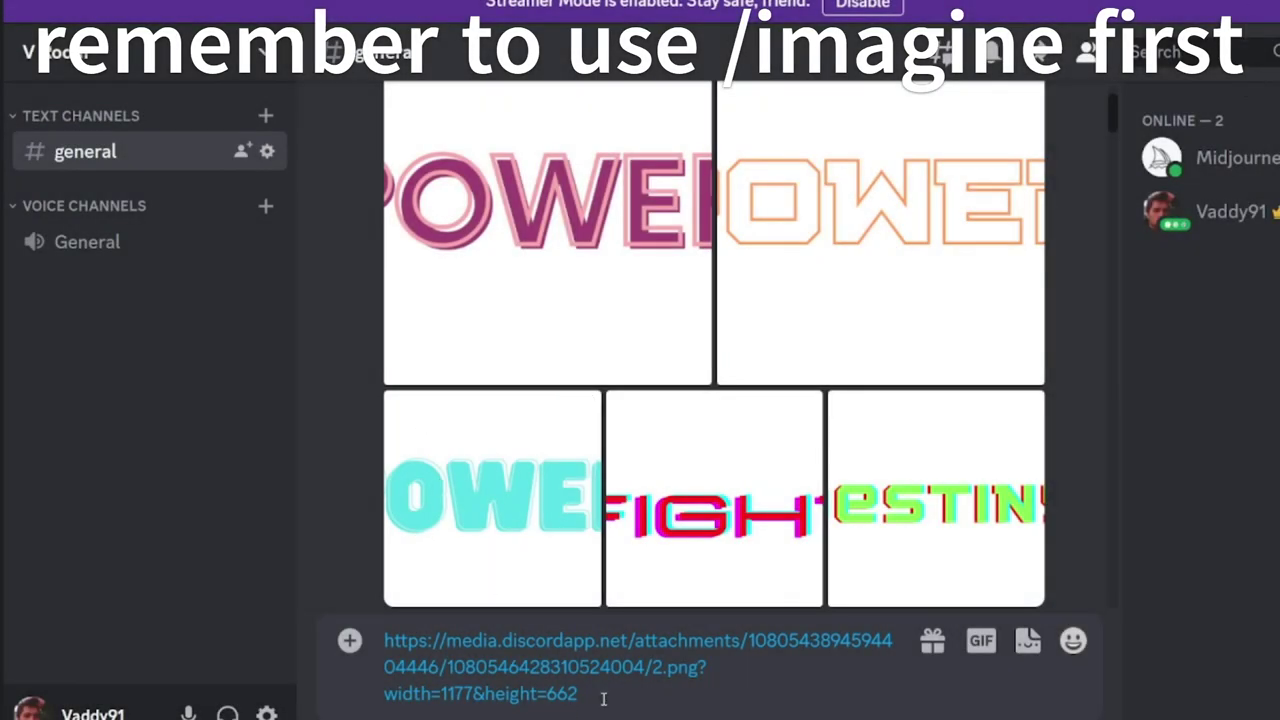
key(ctrl+v)
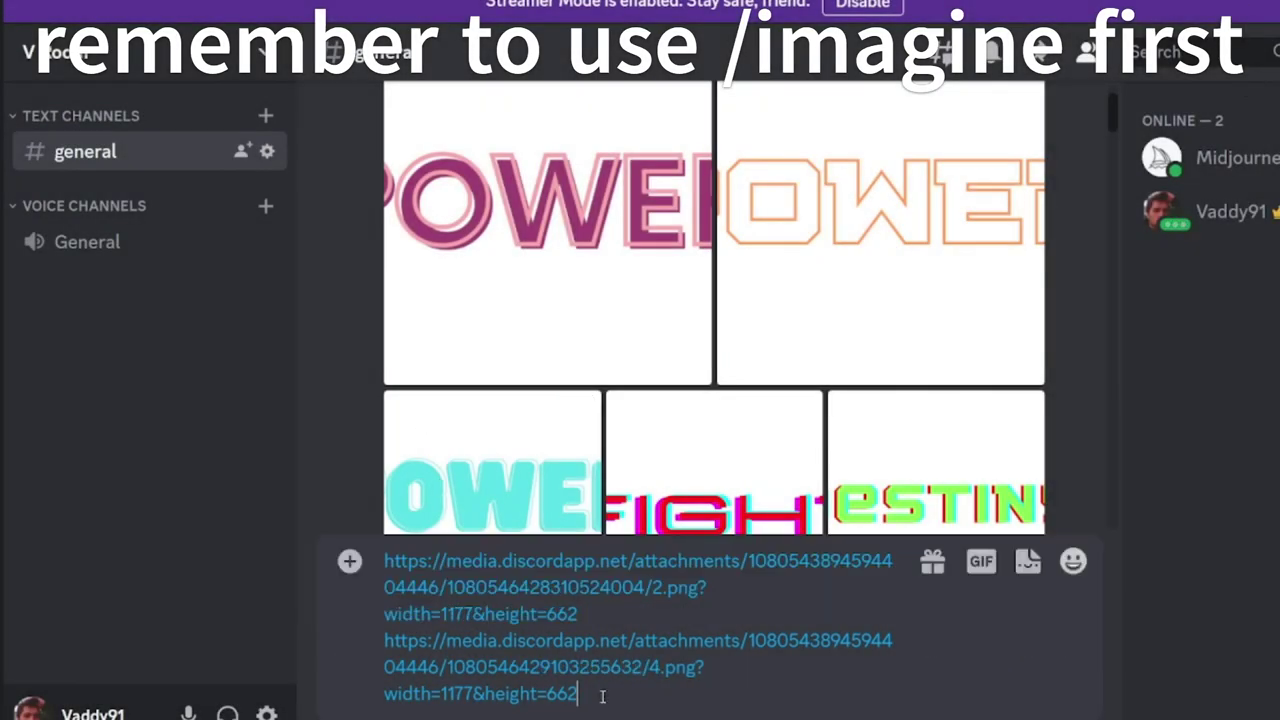
- Copy the orange outlined POWER image's link and paste it as the third reference
scroll(623, 466, down, 5)
scroll(623, 462, up, 5)
click(618, 410)
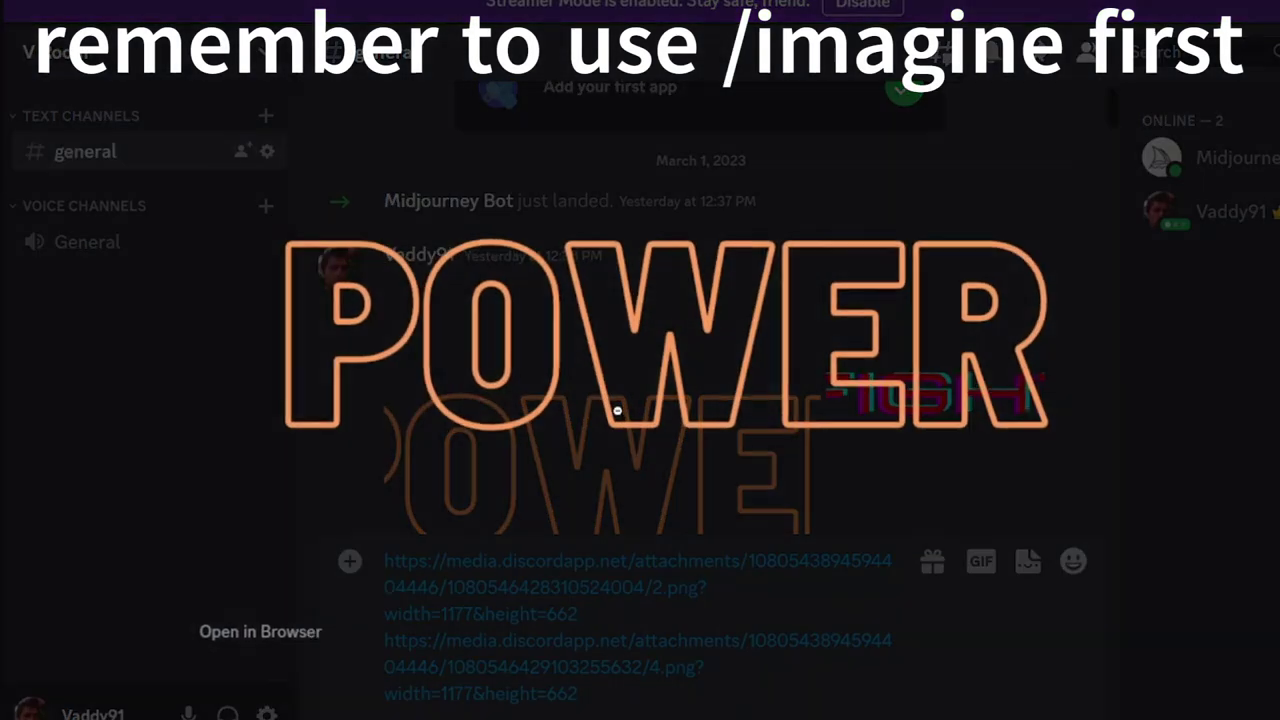
click(618, 410)
click(620, 410)
right_click(620, 413)
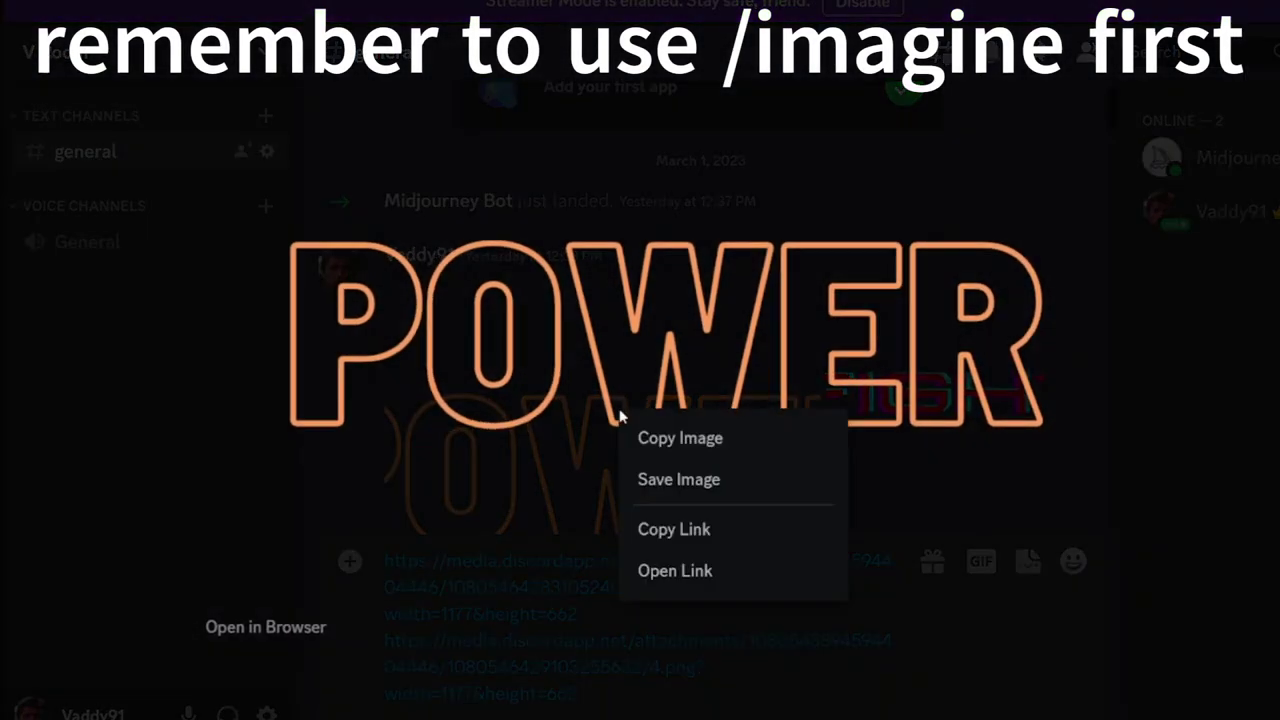
click(654, 529)
key(Escape)
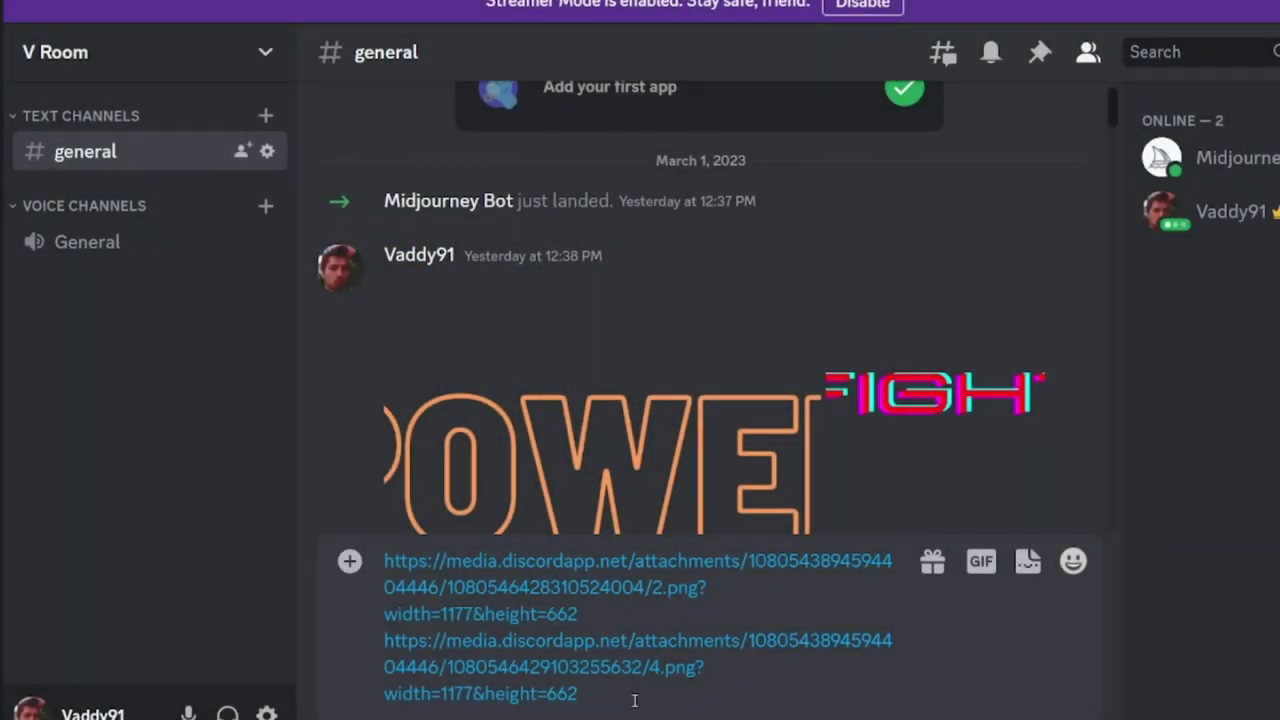
key(ctrl+v)
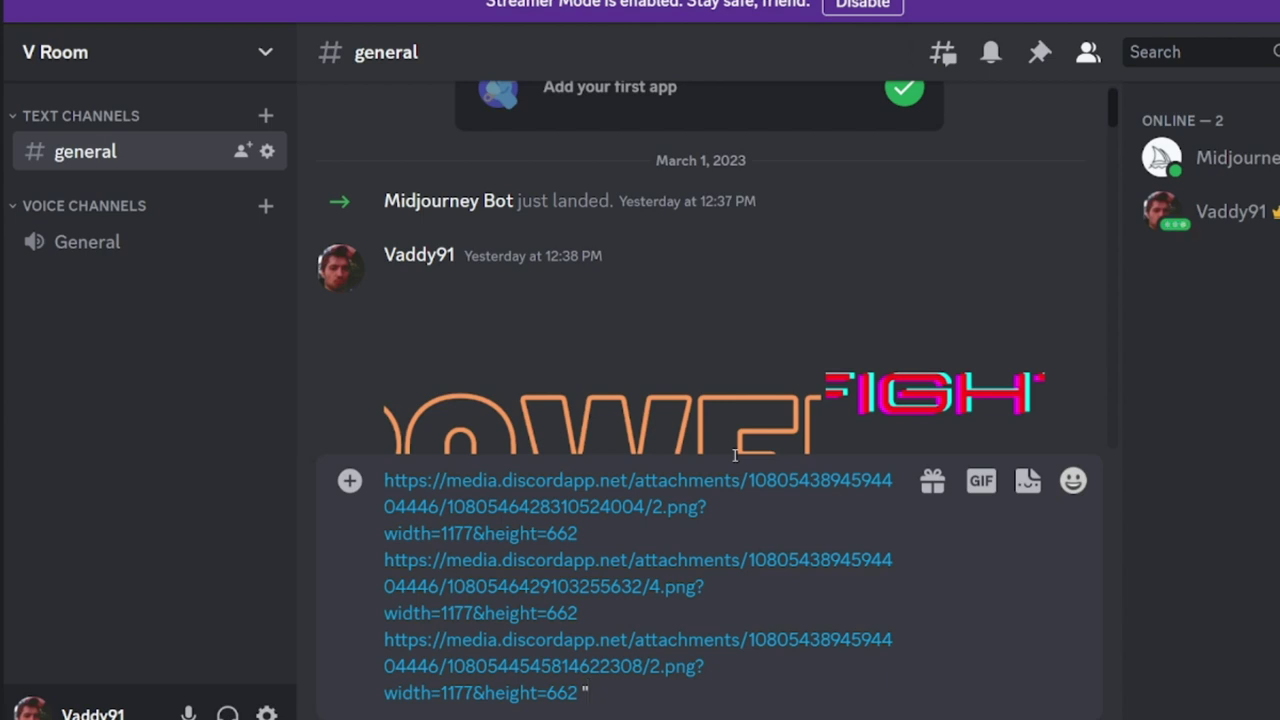
- After the links, type the prompt "power' POWER written in 80s synthwave
text("power' PO)
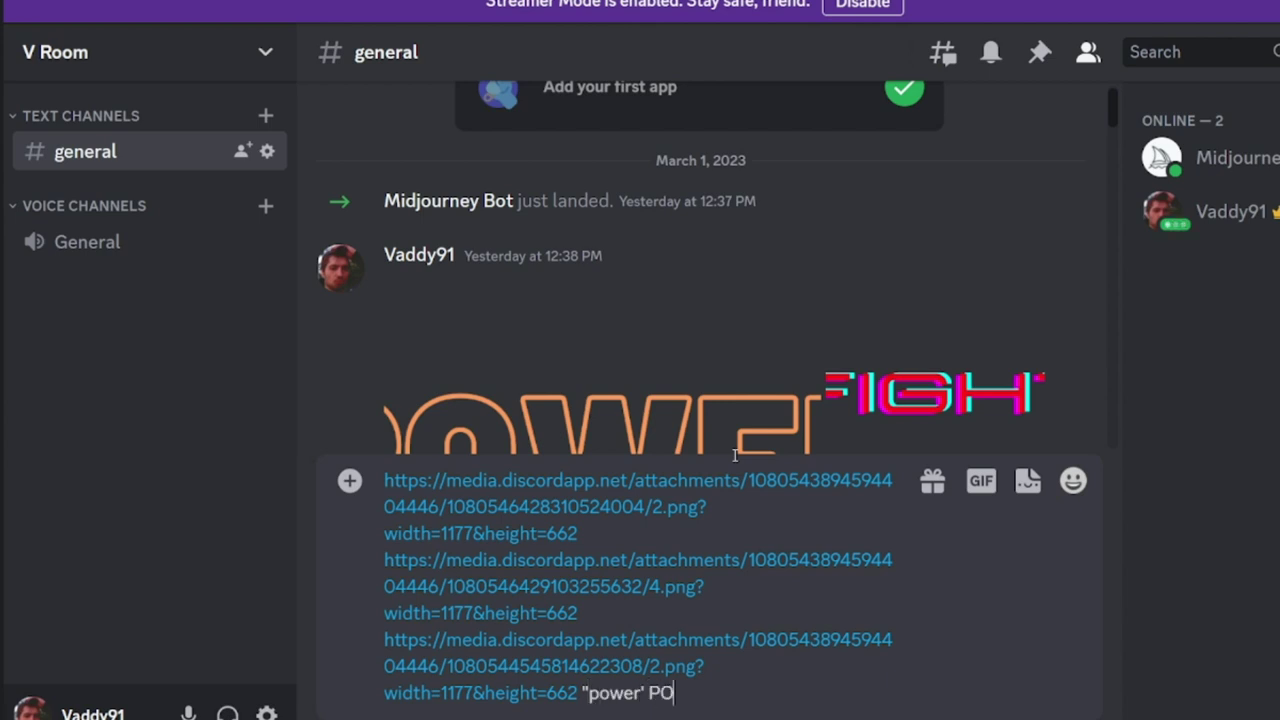
text(WER written in 80)
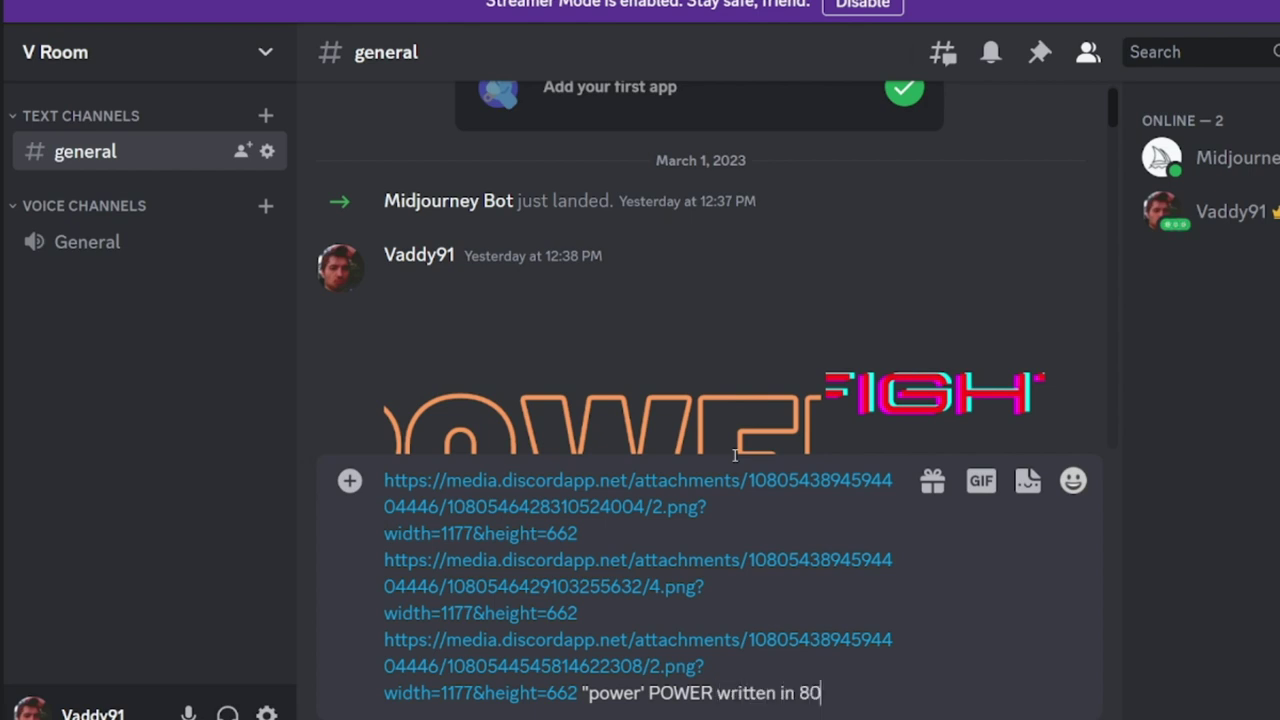
text(s synthwave)
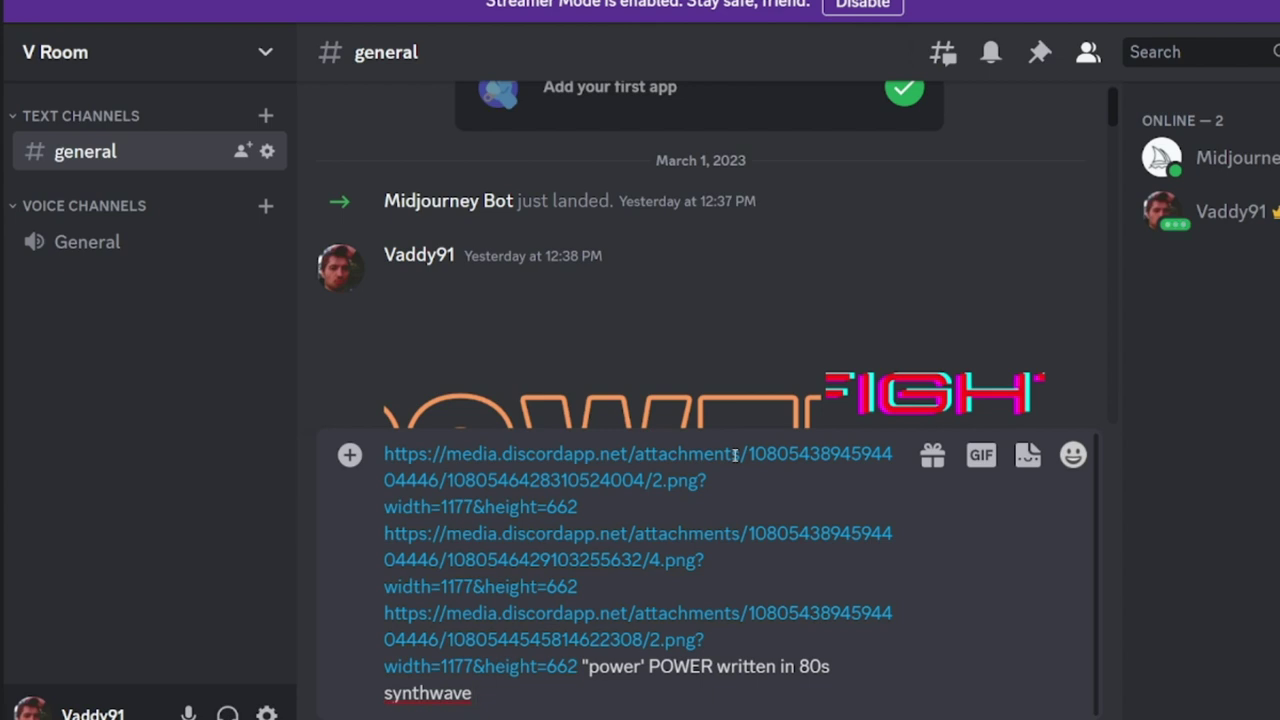
drag(555, 697, 334, 480)
click(499, 706)
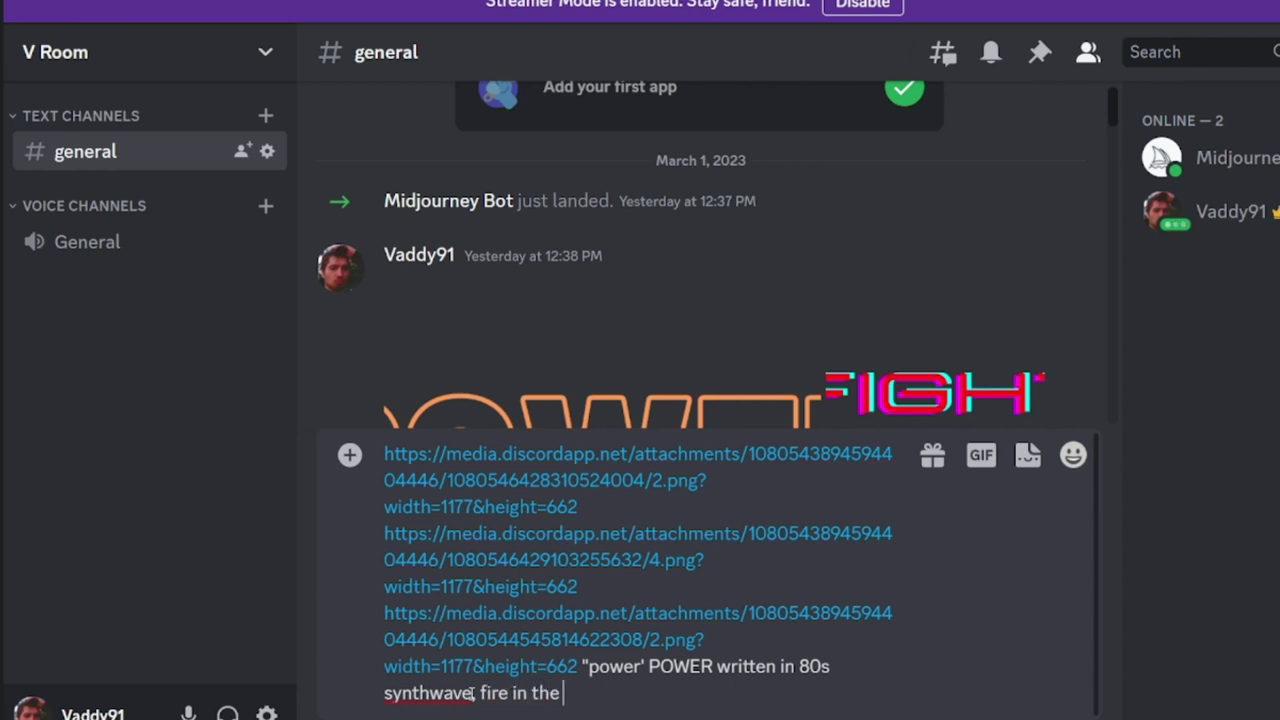
- Try extra prompt wording (background, logo for company called power, green), then remove it and select the prompt
text(ground)
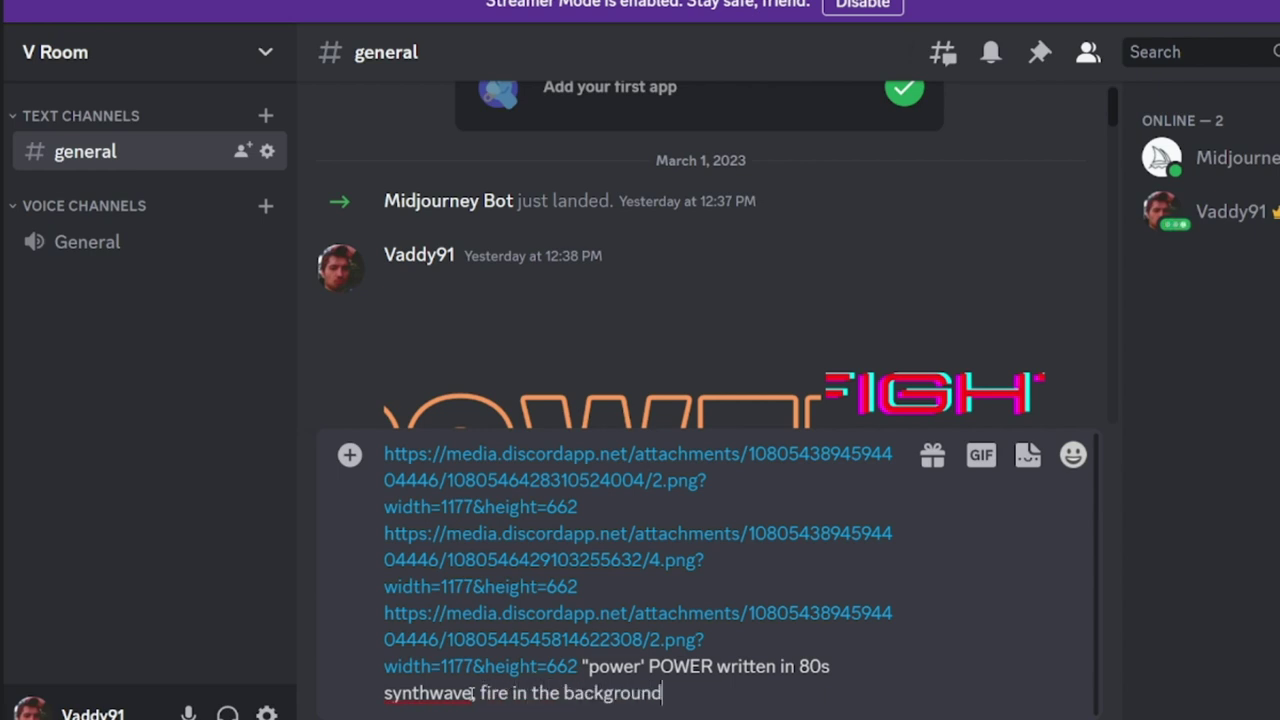
key(BackSpace)
key(BackSpace)
key(BackSpace)
key(BackSpace)
key(BackSpace)
key(BackSpace)
key(BackSpace)
key(BackSpace)
key(BackSpace)
key(BackSpace)
key(BackSpace)
key(BackSpace)
key(BackSpace)
key(BackSpace)
key(BackSpace)
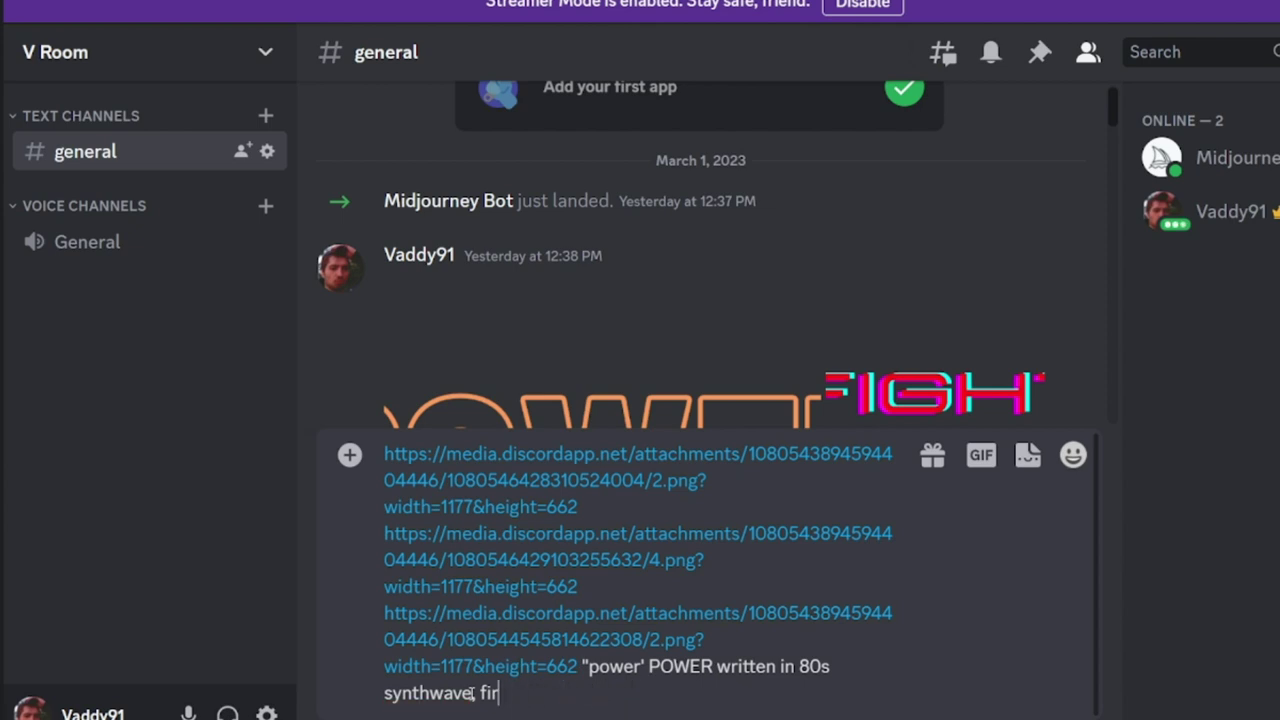
text(go for company called)
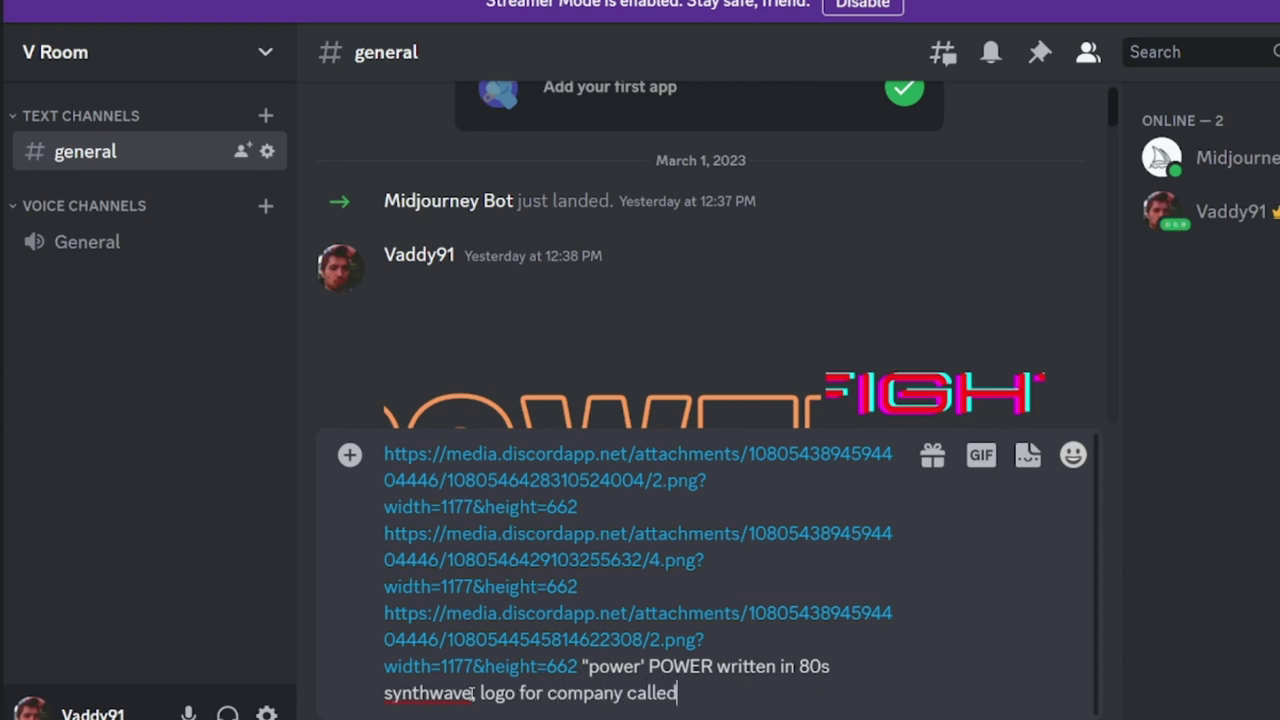
text( power)
key(BackSpace)
key(BackSpace)
key(BackSpace)
key(BackSpace)
key(BackSpace)
key(BackSpace)
key(BackSpace)
key(BackSpace)
key(BackSpace)
key(BackSpace)
key(BackSpace)
key(BackSpace)
key(BackSpace)
key(BackSpace)
key(BackSpace)
key(BackSpace)
key(BackSpace)
key(BackSpace)
key(BackSpace)
key(BackSpace)
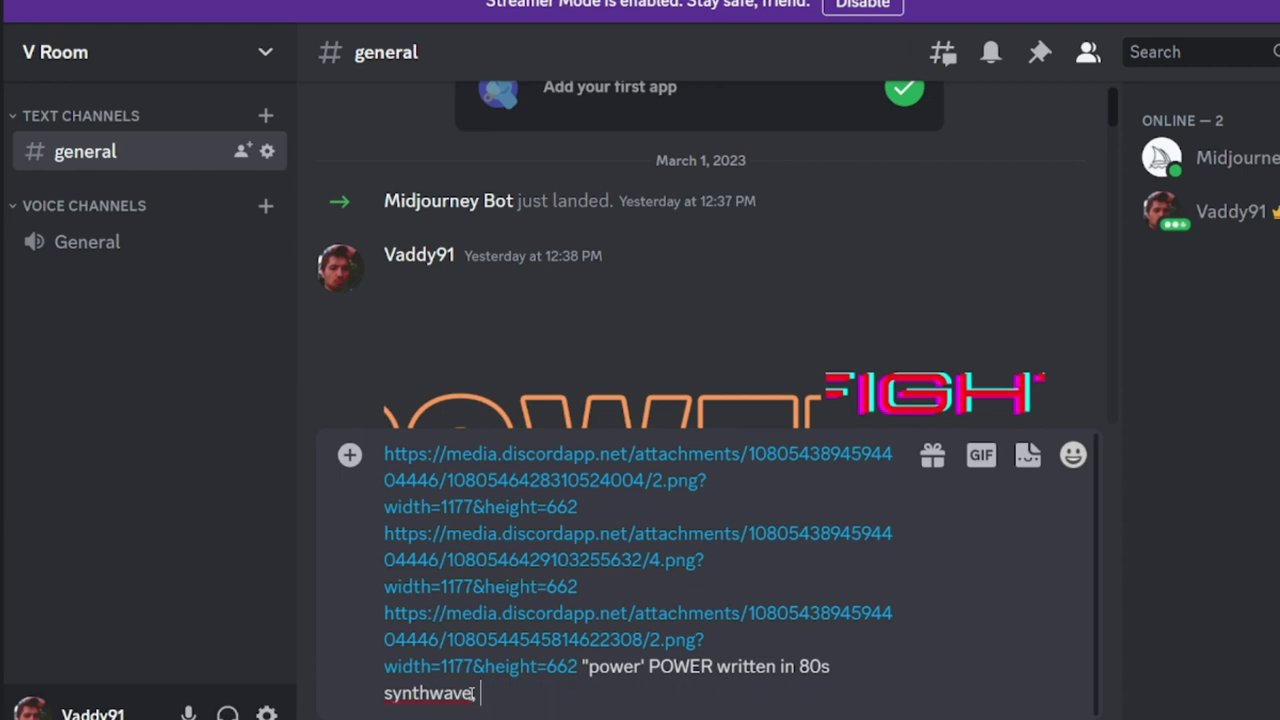
text(gereeen)
key(BackSpace)
key(BackSpace)
drag(488, 693, 369, 477)
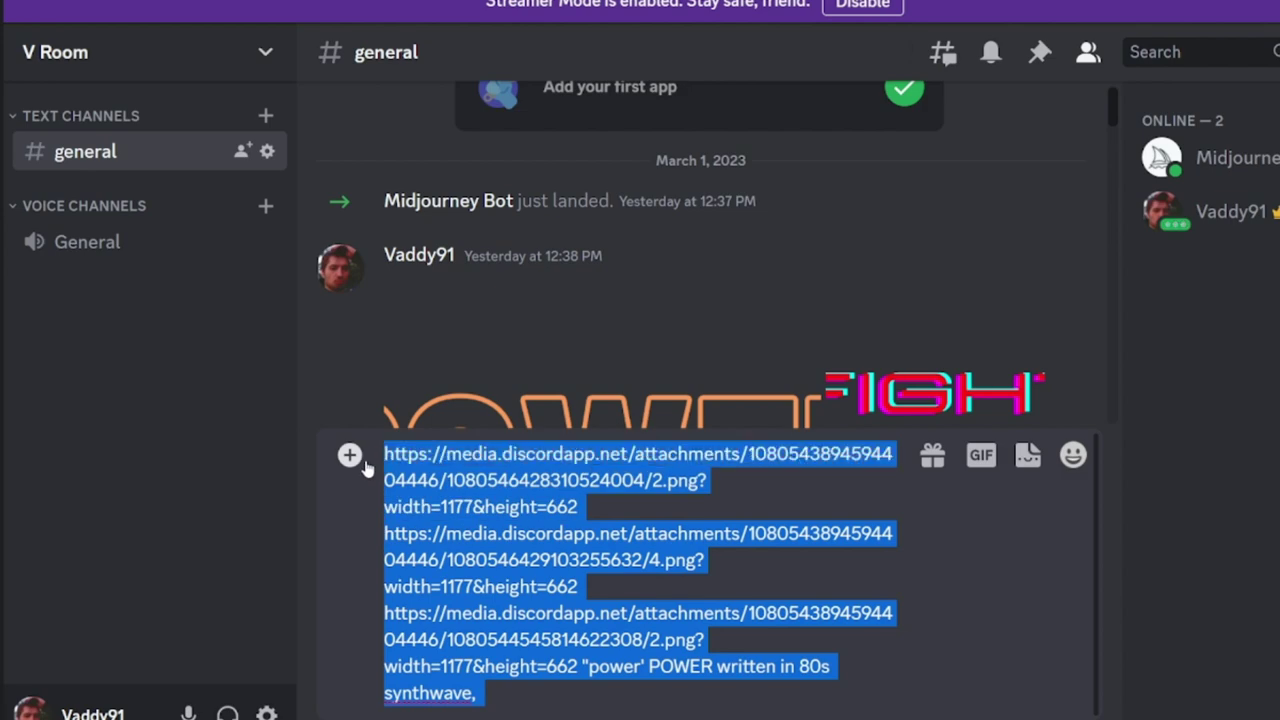
- Delete the drafted prompt and scroll back to the earlier 80s synthwave POWER results
key(BackSpace)
scroll(543, 486, down, 10)
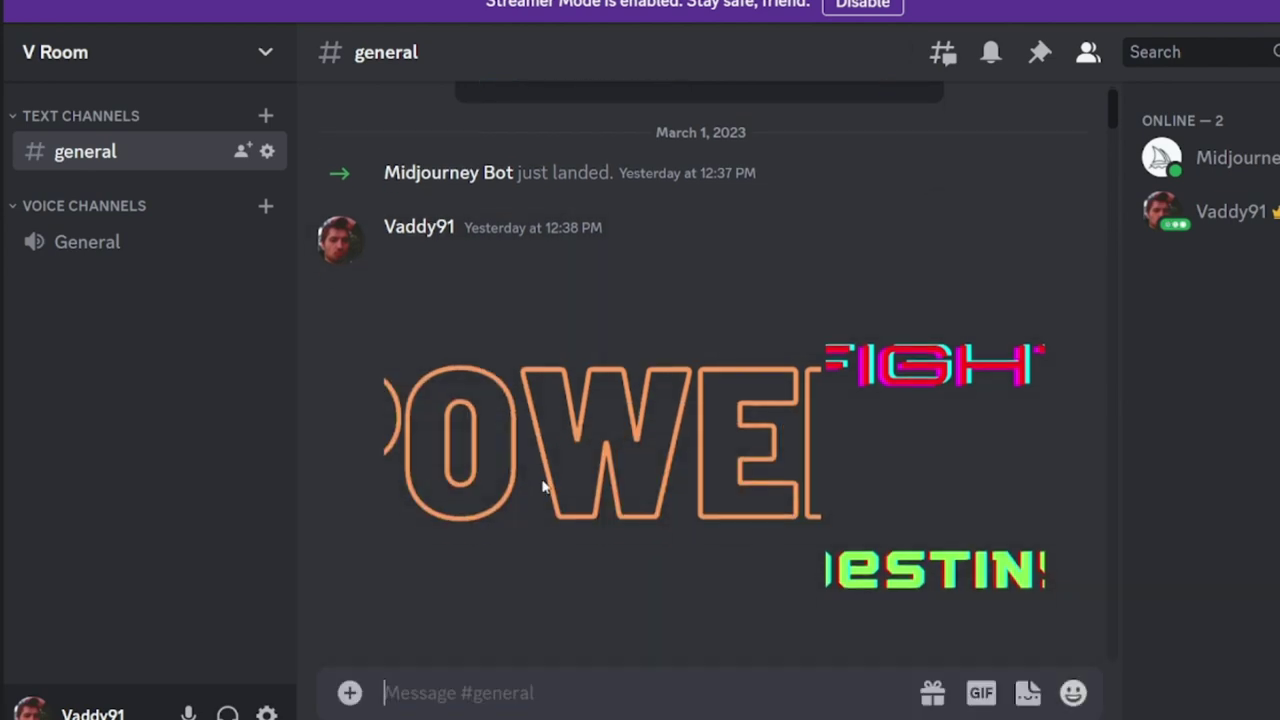
scroll(543, 486, up, 5)
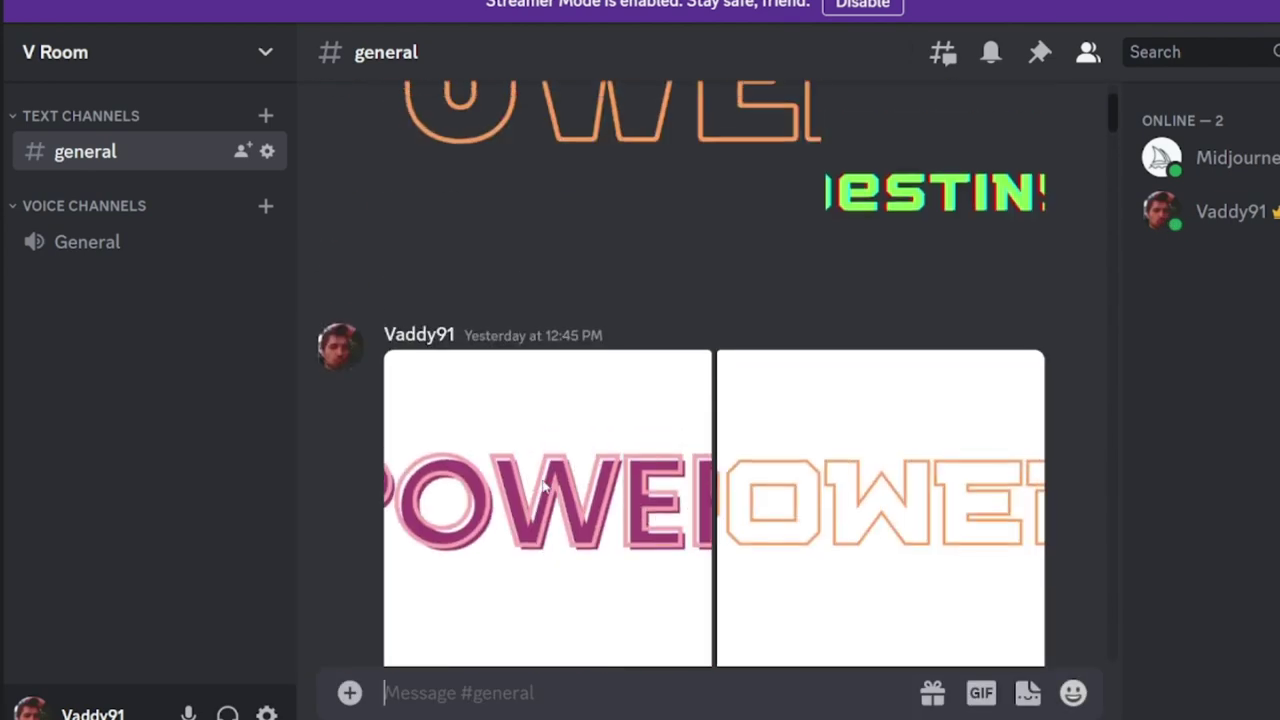
scroll(543, 486, down, 12)
scroll(543, 486, up, 10)
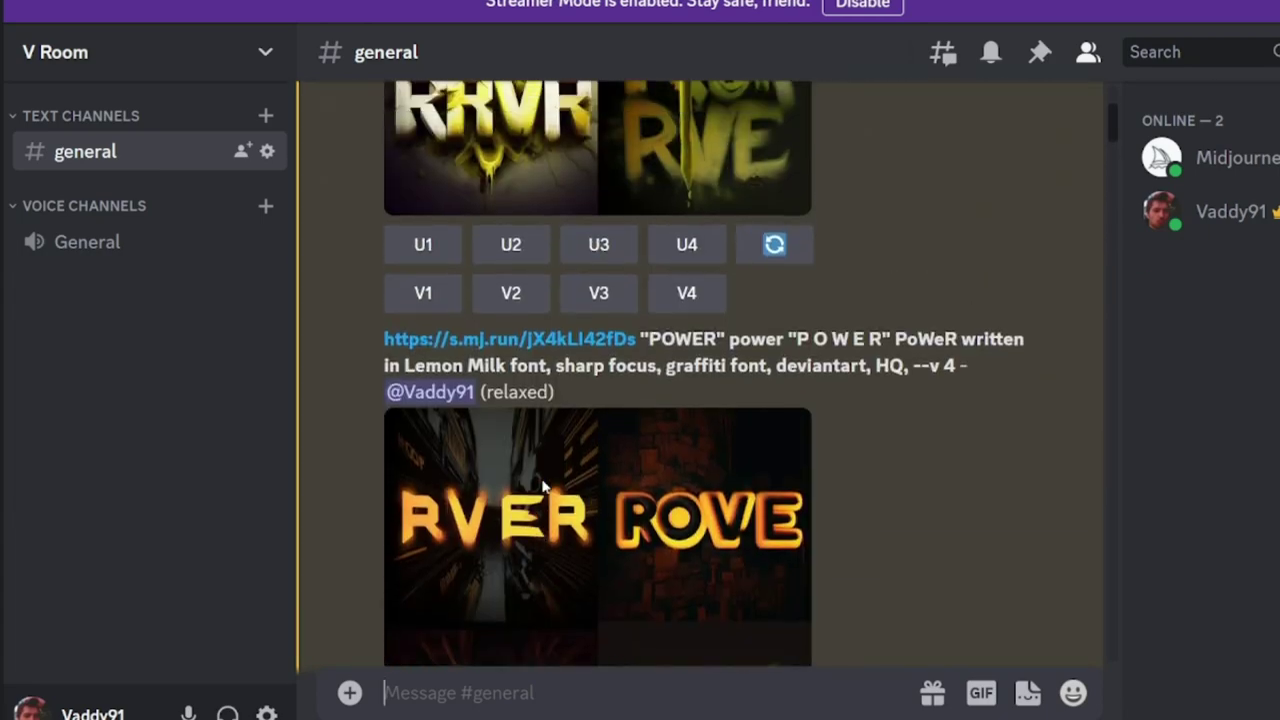
scroll(543, 486, up, 2)
scroll(543, 486, down, 12)
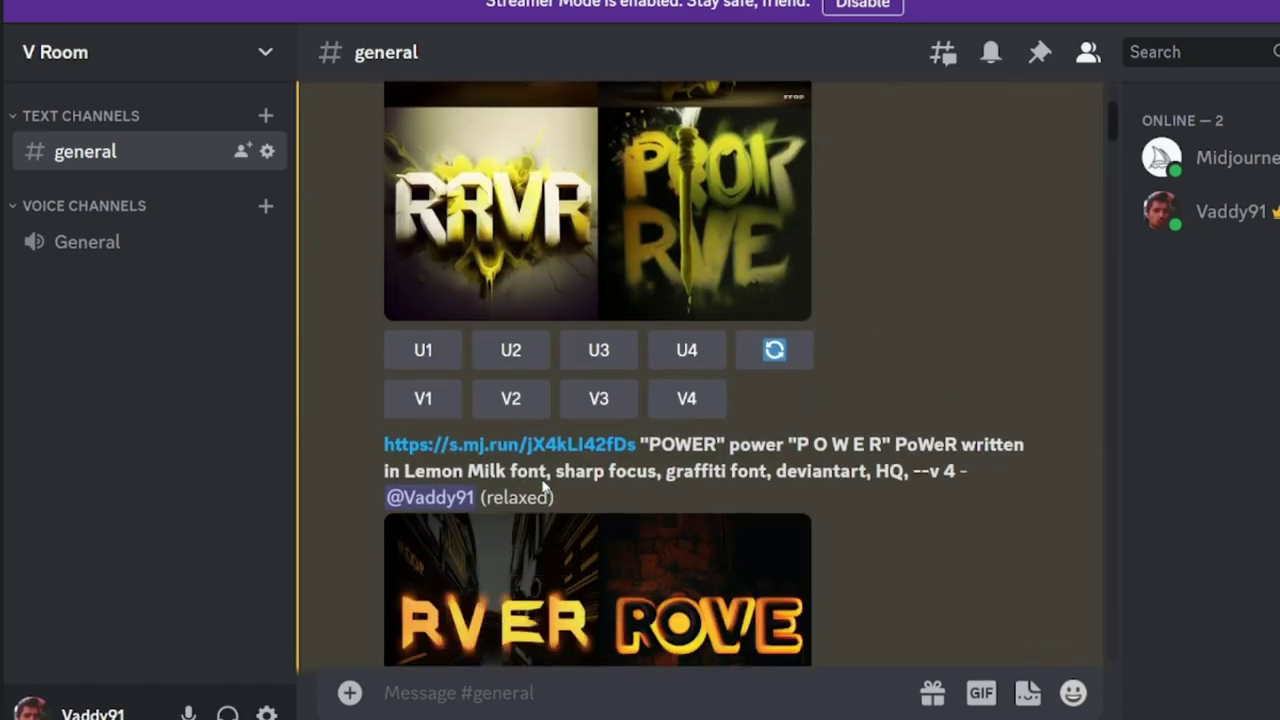
scroll(543, 486, up, 8)
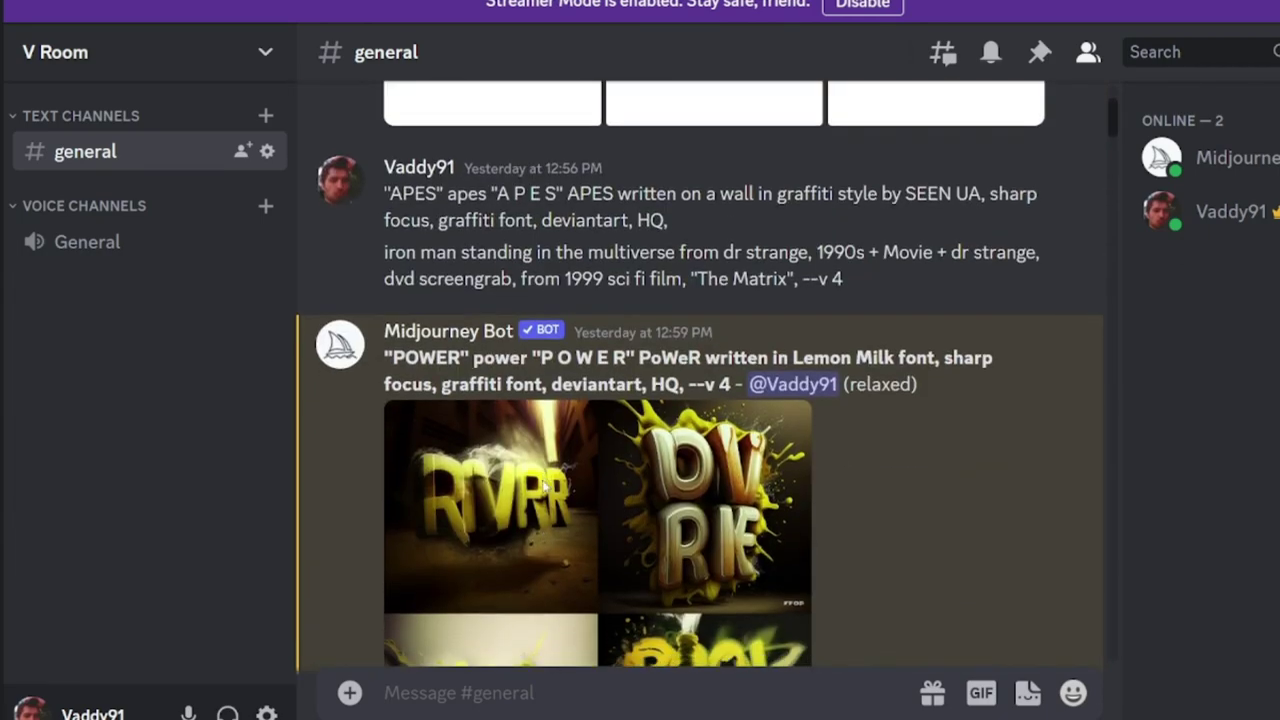
scroll(572, 425, down, 3)
scroll(572, 425, down, 14)
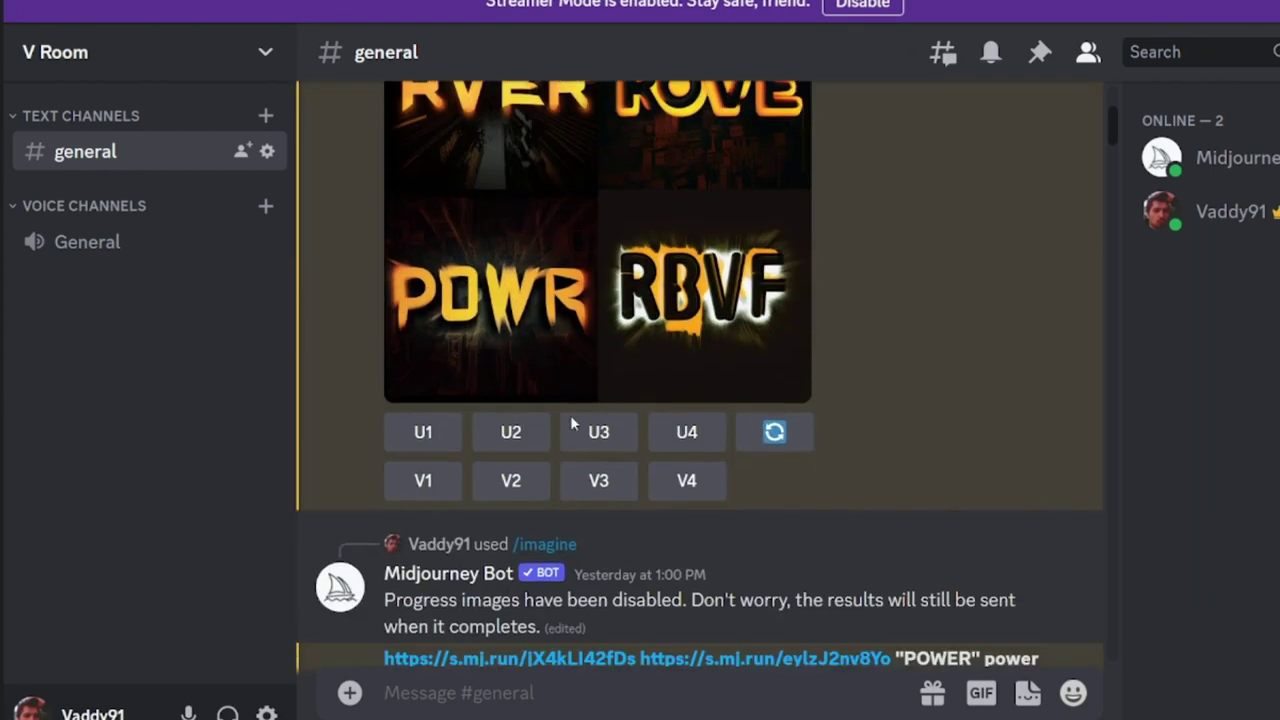
scroll(572, 425, down, 15)
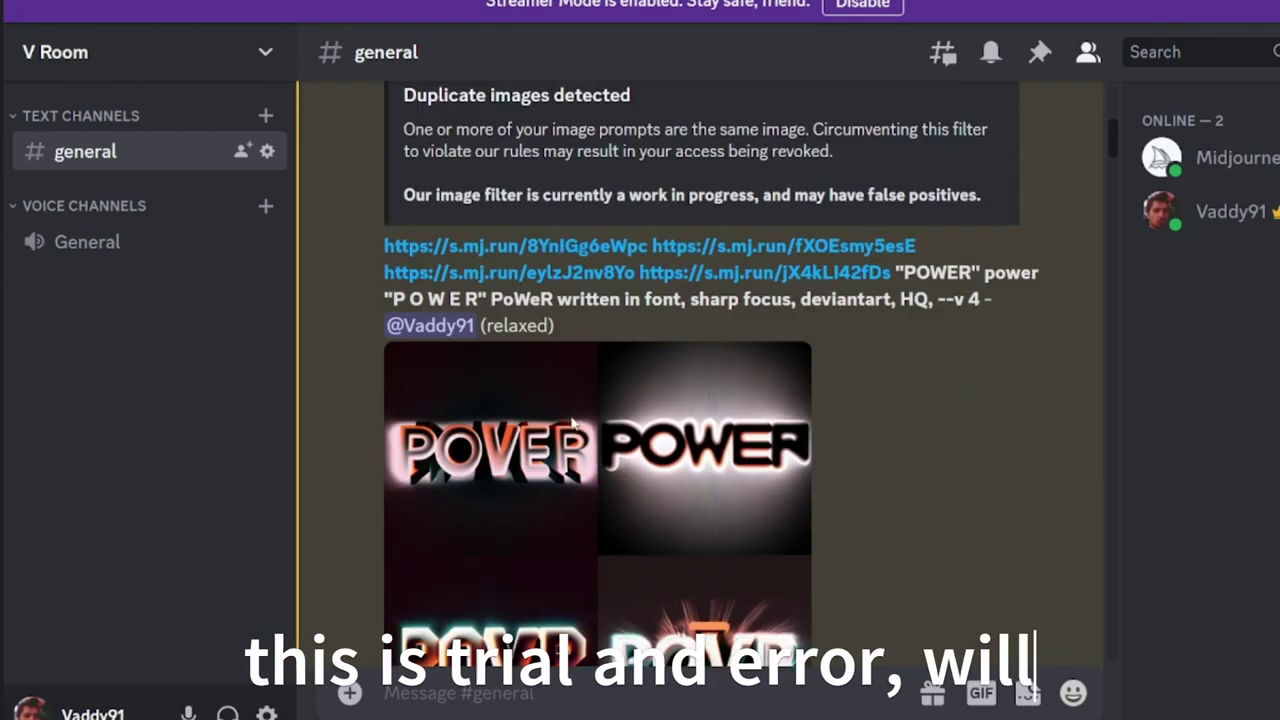
scroll(572, 425, down, 12)
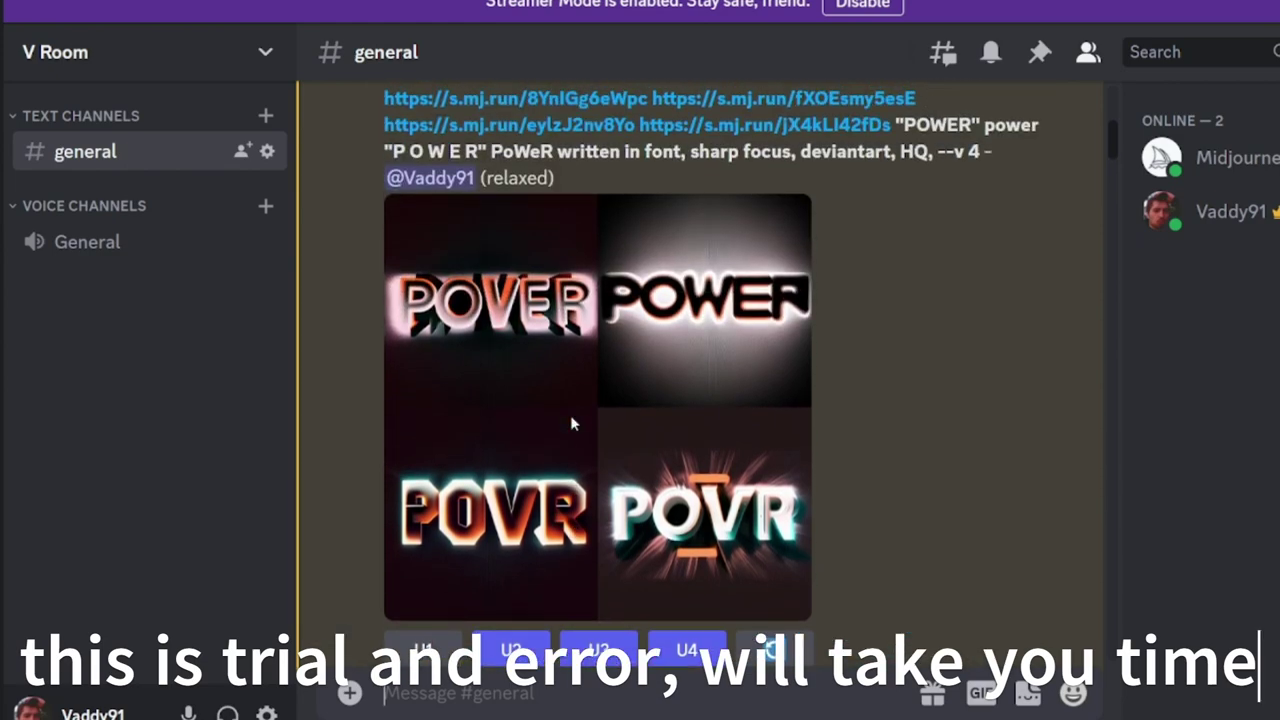
scroll(572, 425, up, 7)
scroll(572, 425, down, 11)
scroll(572, 425, up, 1)
scroll(743, 405, down, 1)
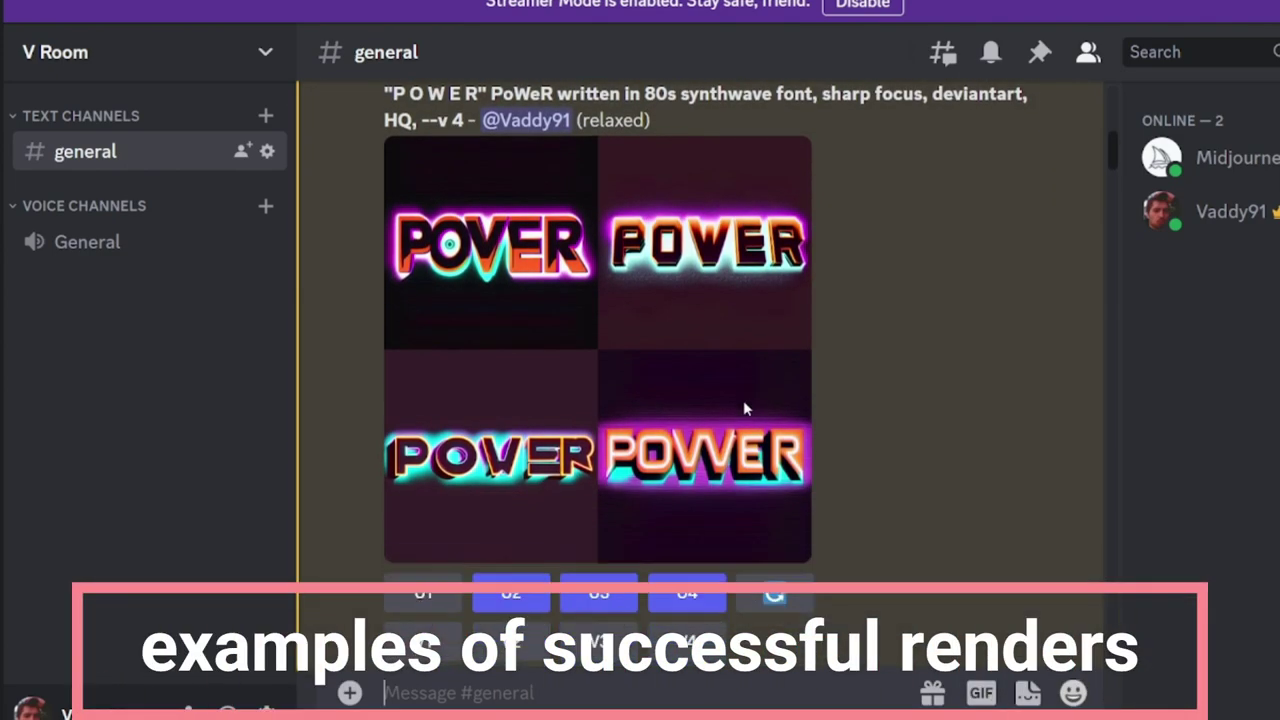
scroll(702, 338, up, 2)
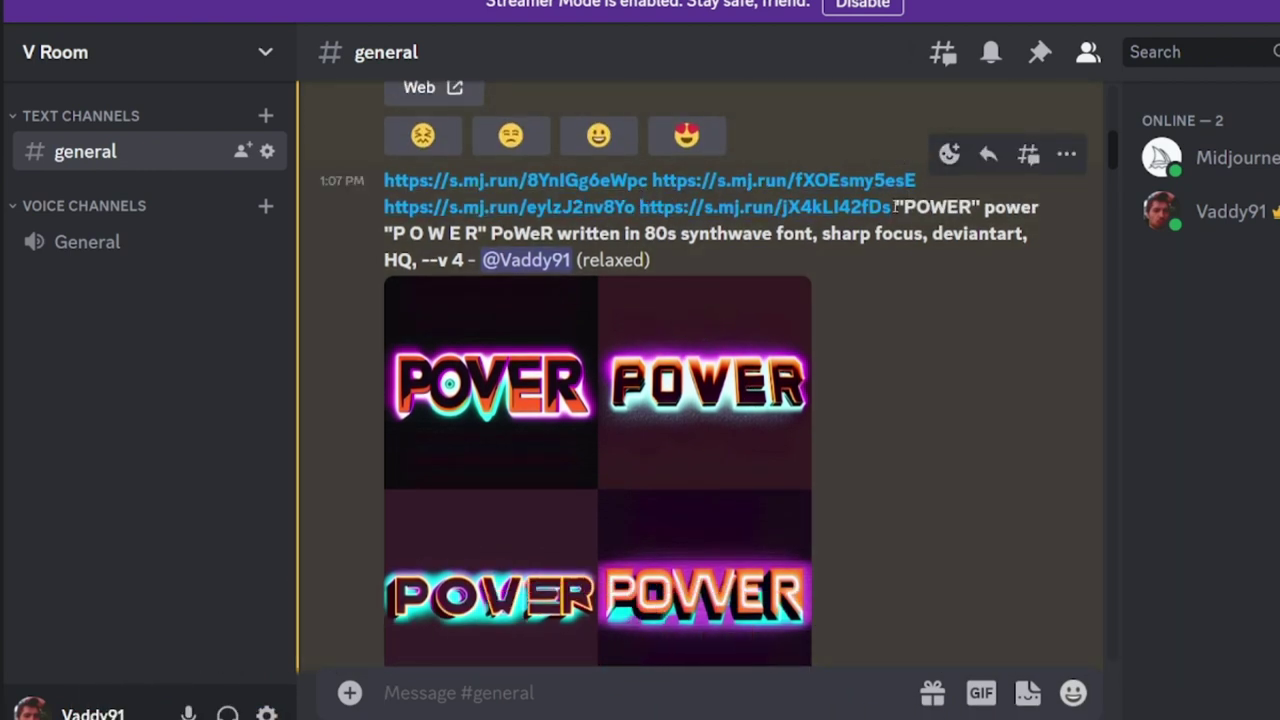
- Highlight '80s synthwave font' in the earlier synthwave prompt message
right_click(545, 230)
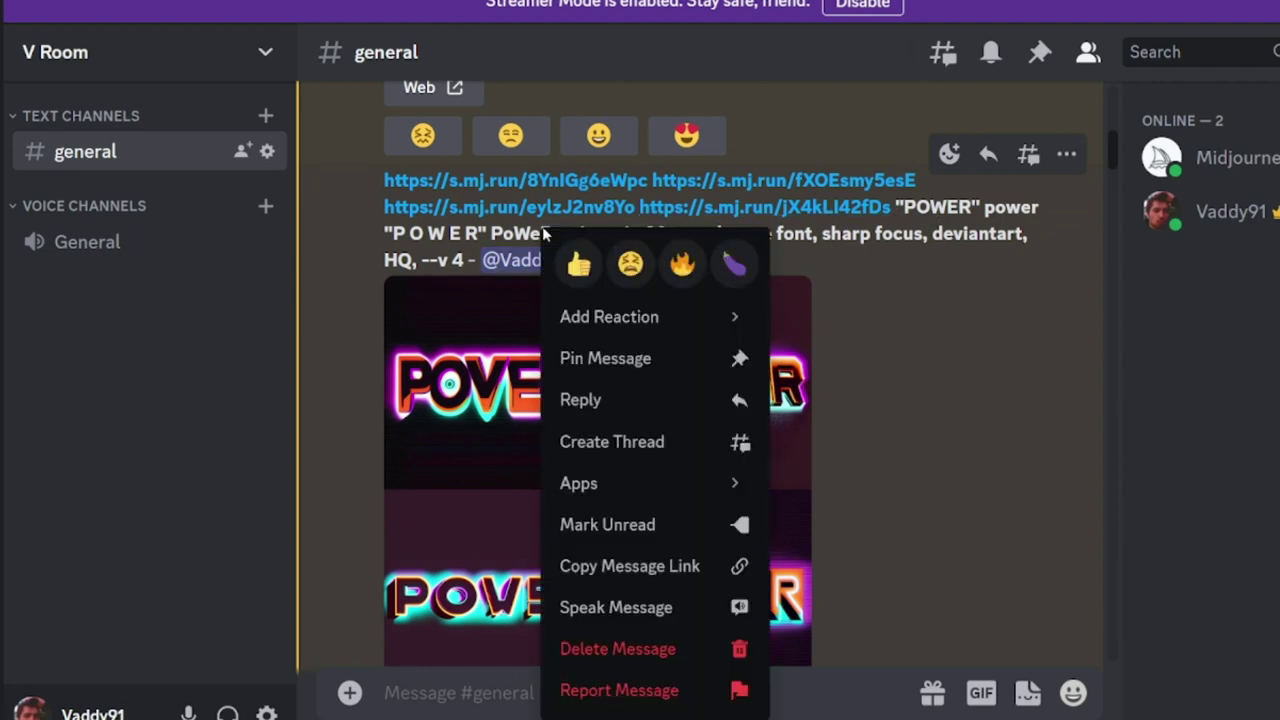
right_click(910, 236)
click(681, 237)
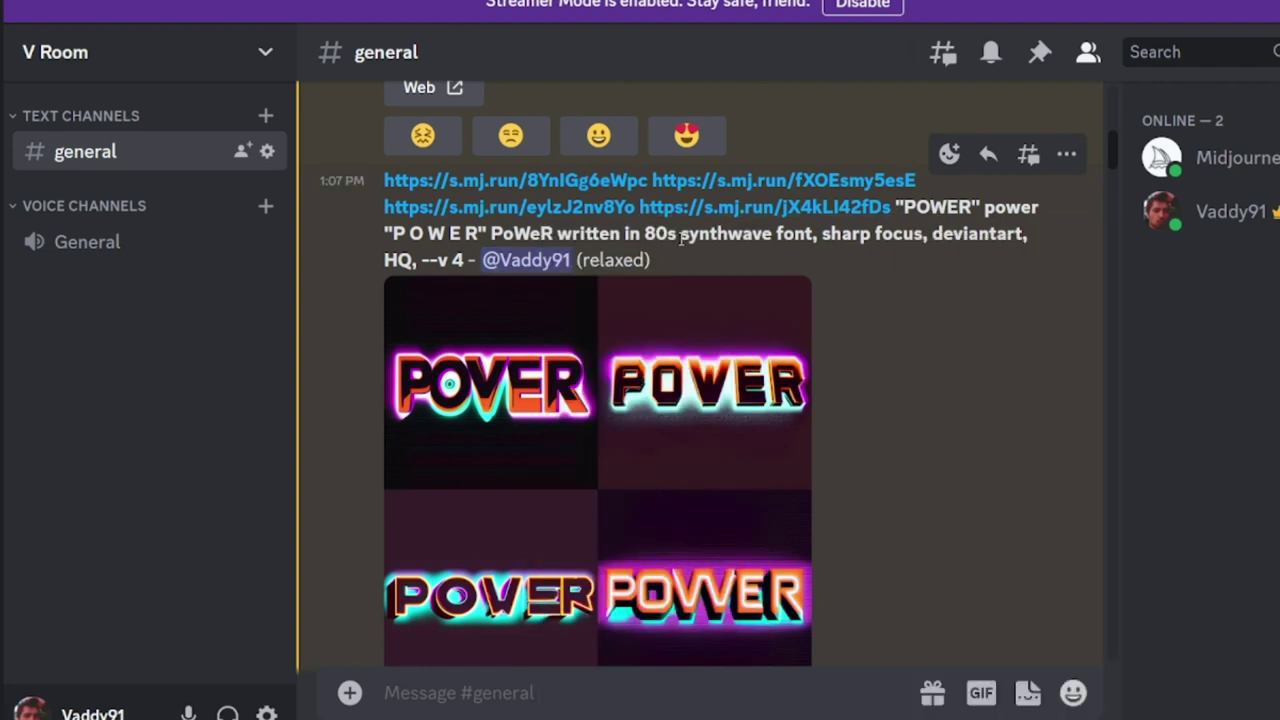
drag(647, 233, 805, 233)
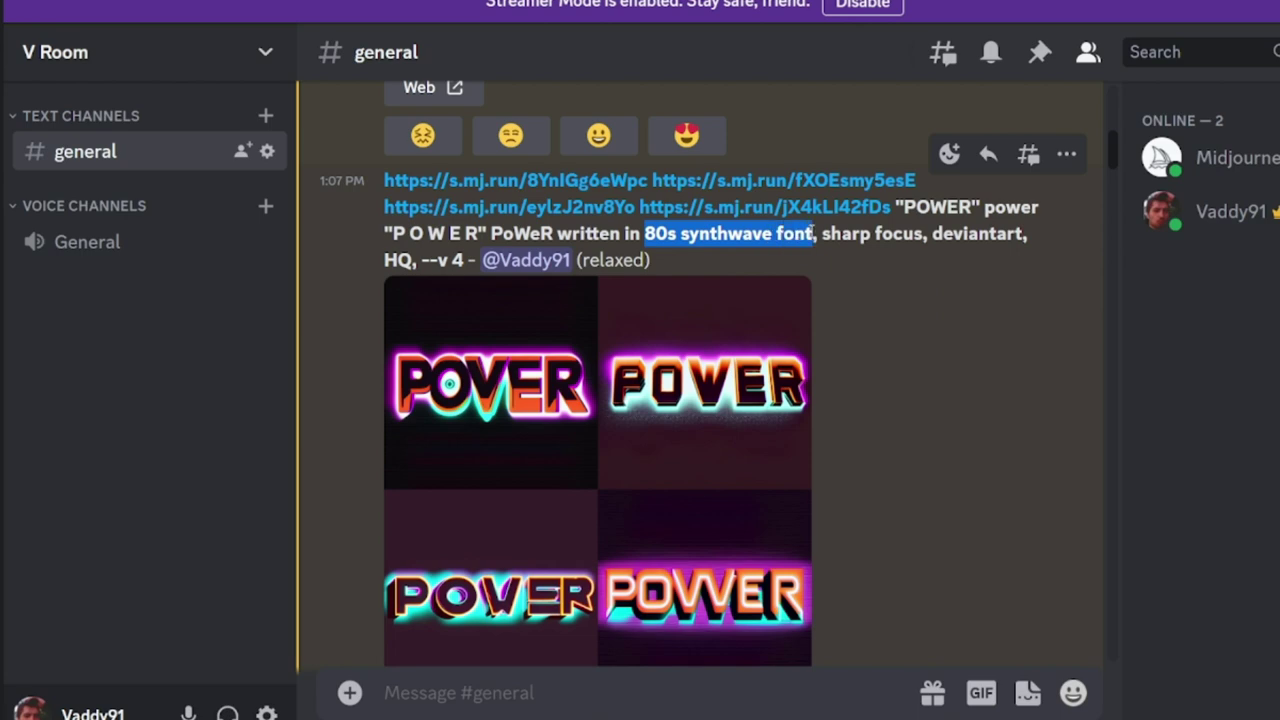
scroll(876, 260, down, 2)
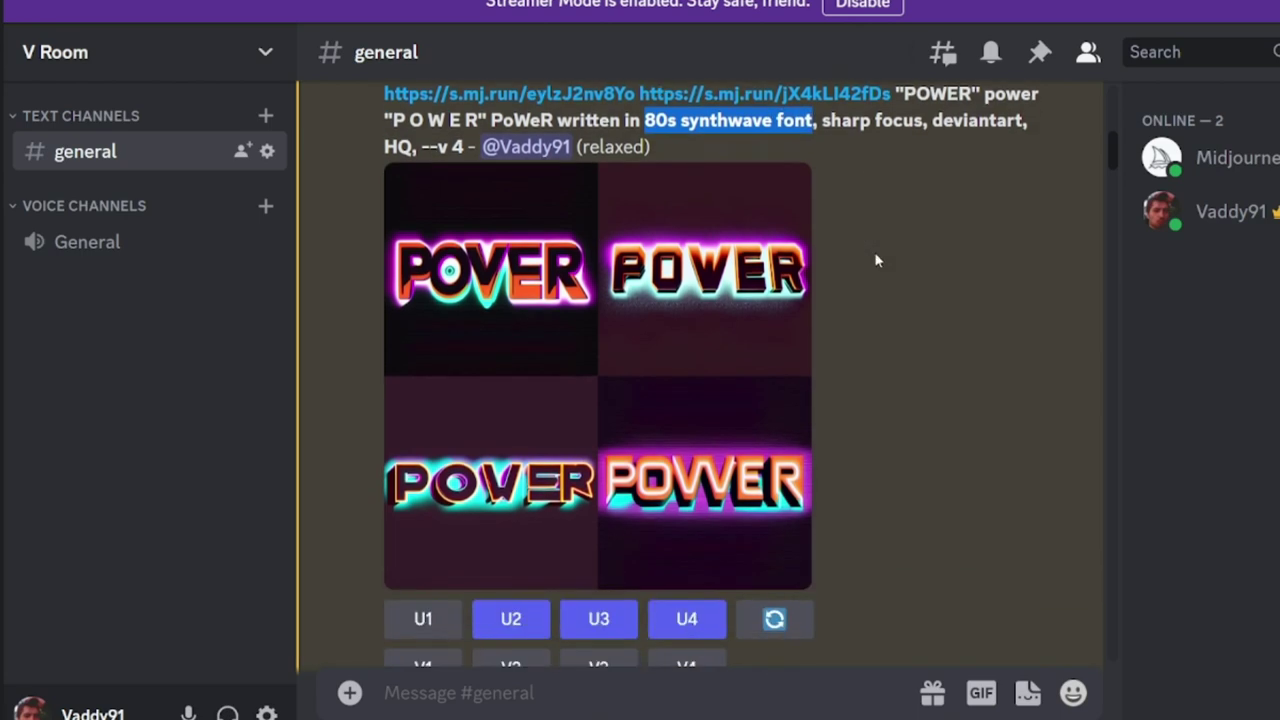
click(876, 260)
scroll(588, 405, down, 10)
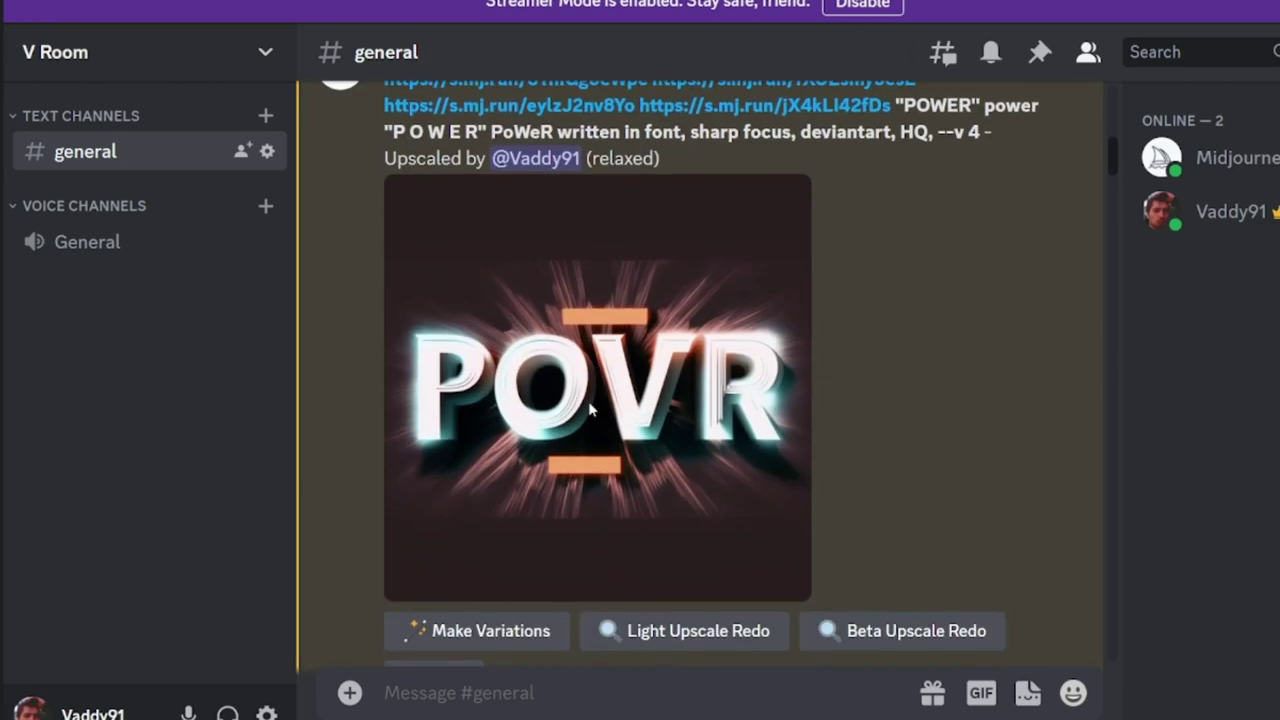
scroll(590, 409, down, 10)
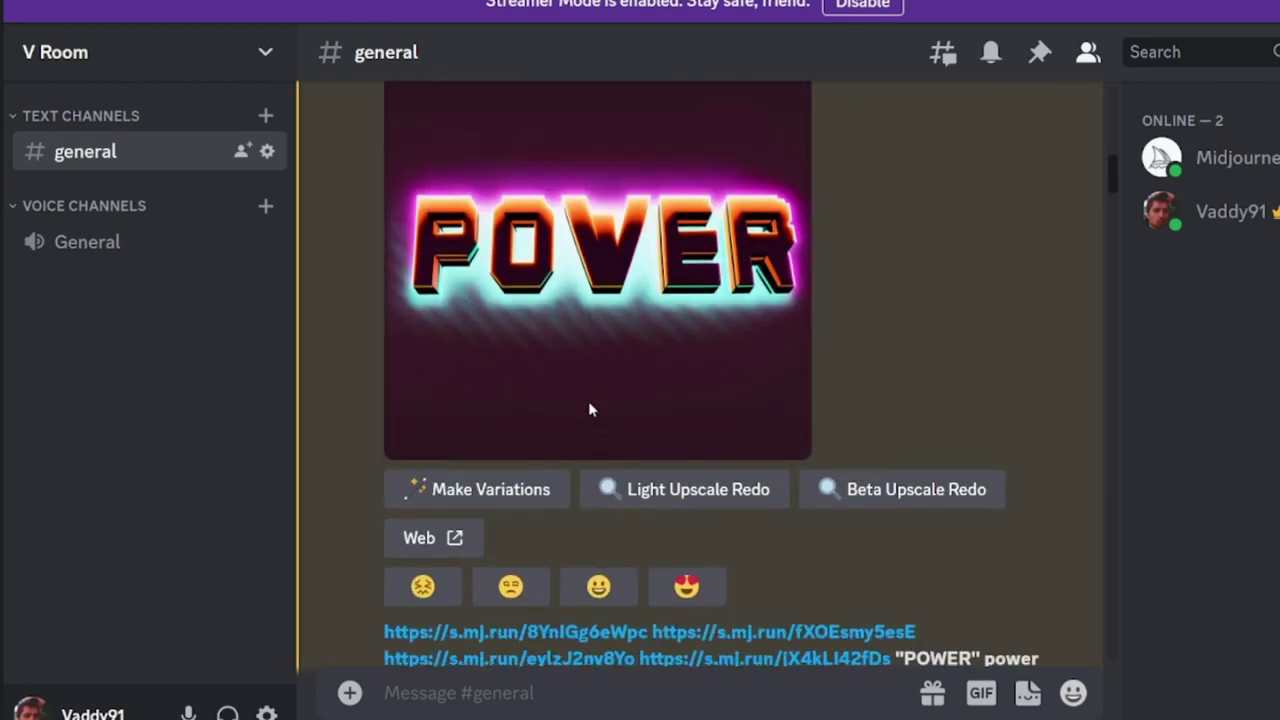
scroll(588, 401, down, 8)
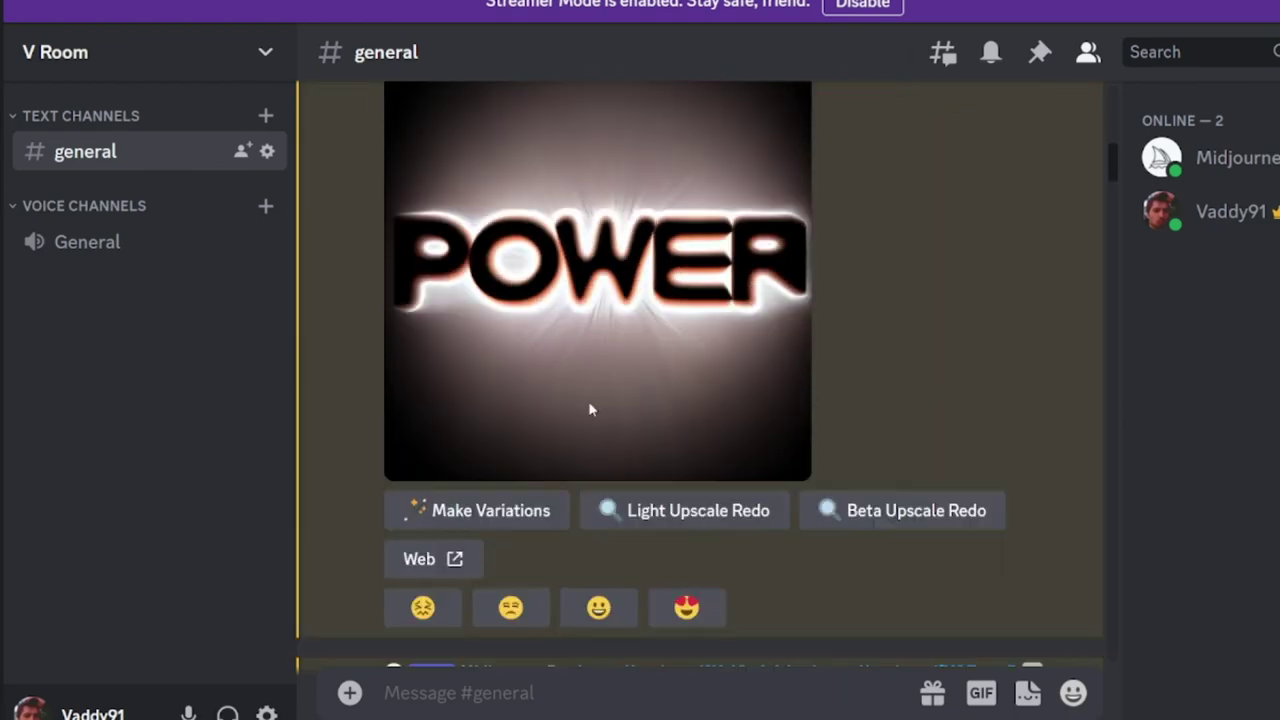
scroll(589, 405, down, 10)
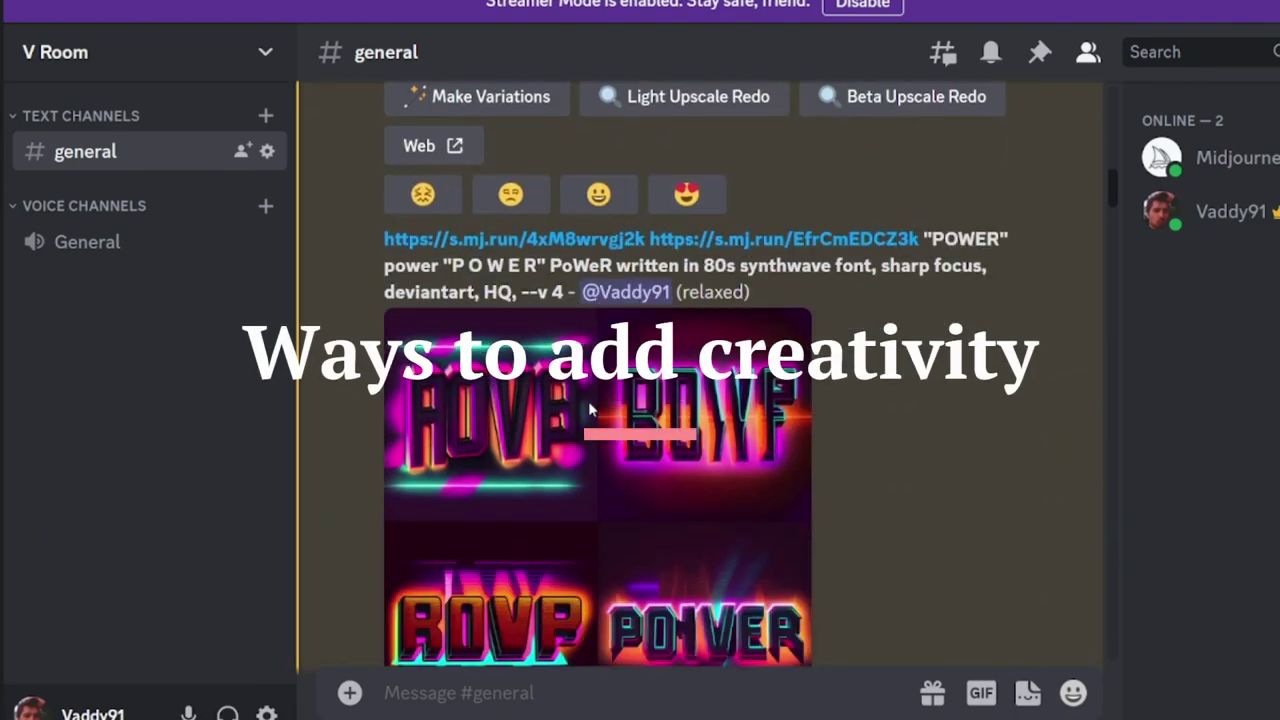
scroll(695, 468, down, 10)
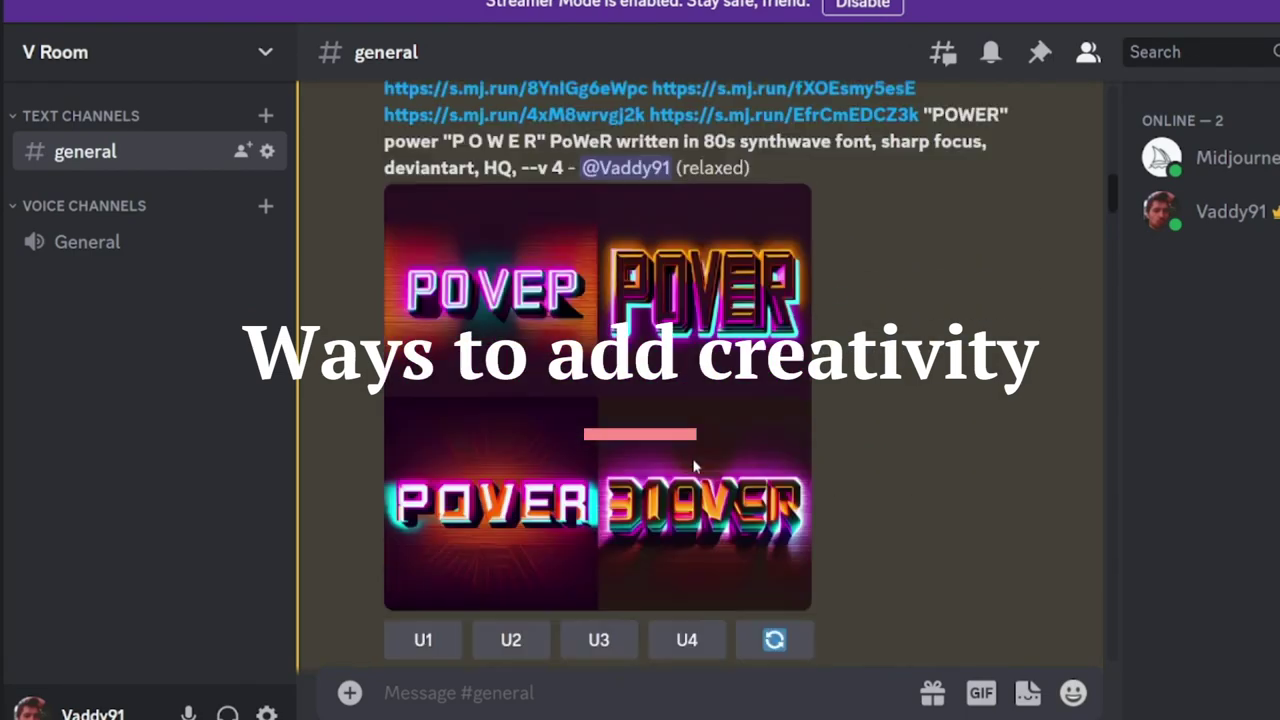
scroll(695, 468, down, 10)
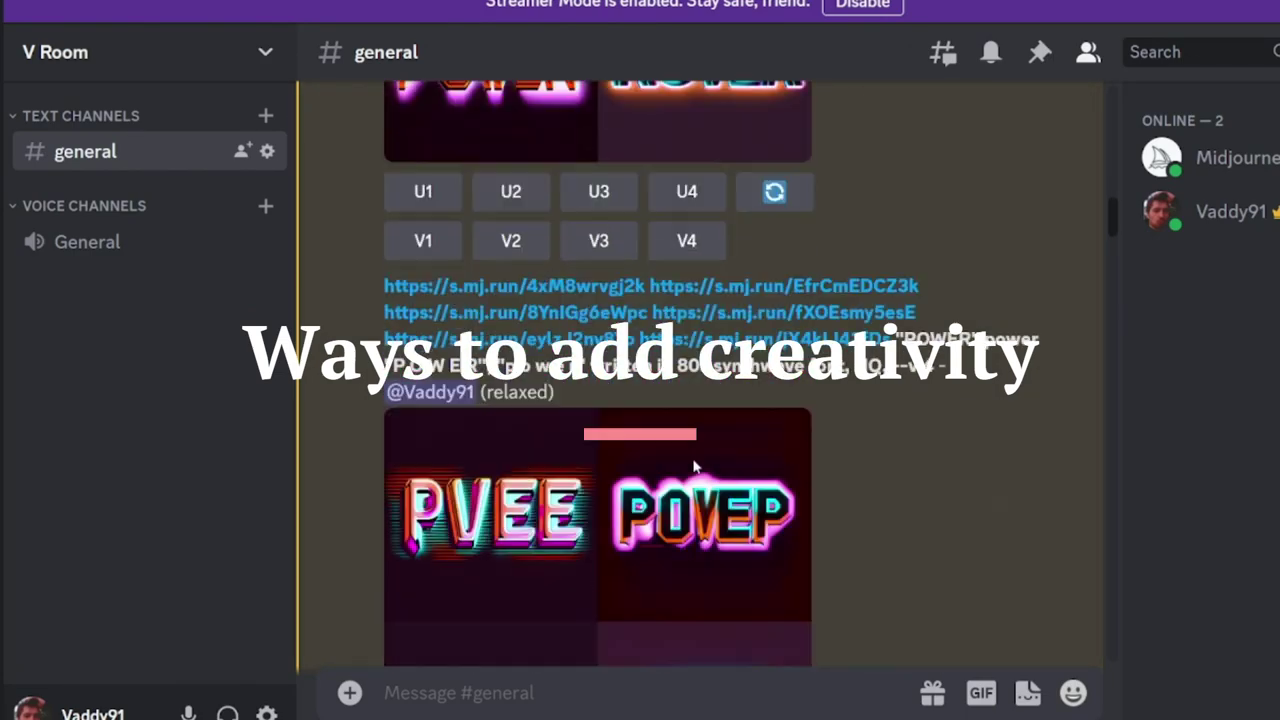
scroll(695, 466, down, 4)
scroll(692, 458, up, 5)
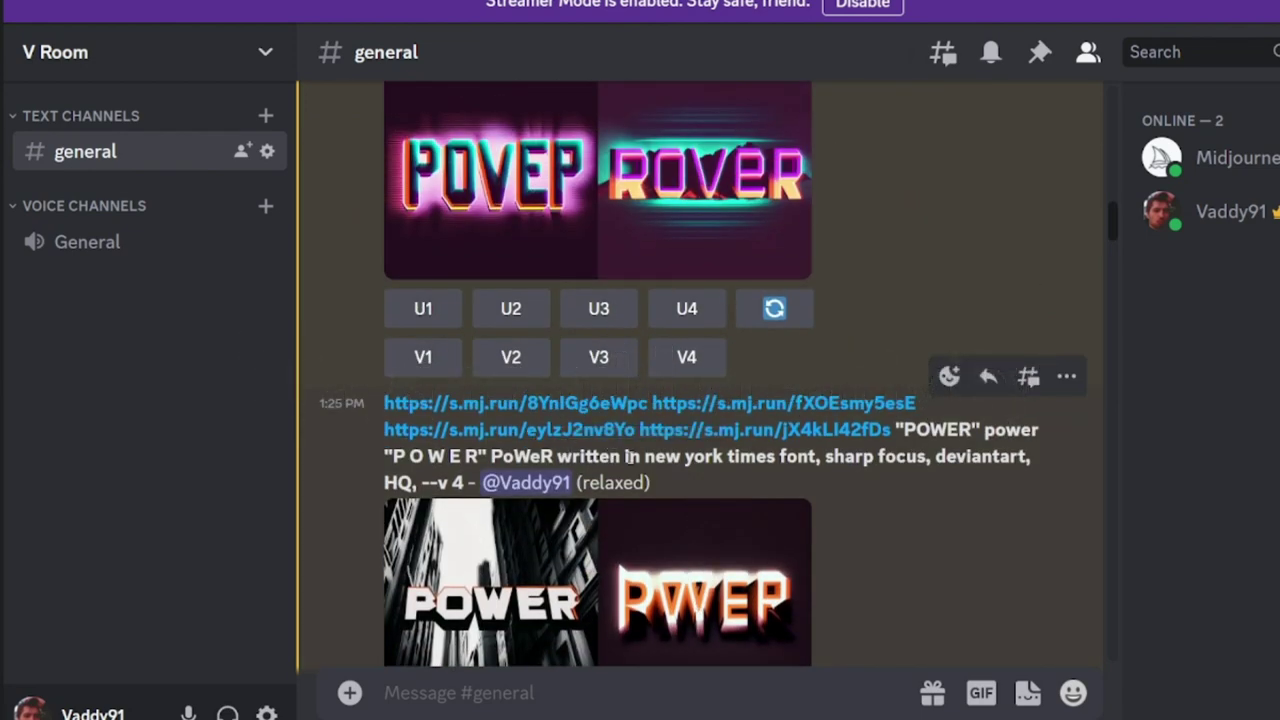
drag(644, 457, 796, 457)
scroll(794, 455, down, 5)
scroll(794, 462, up, 3)
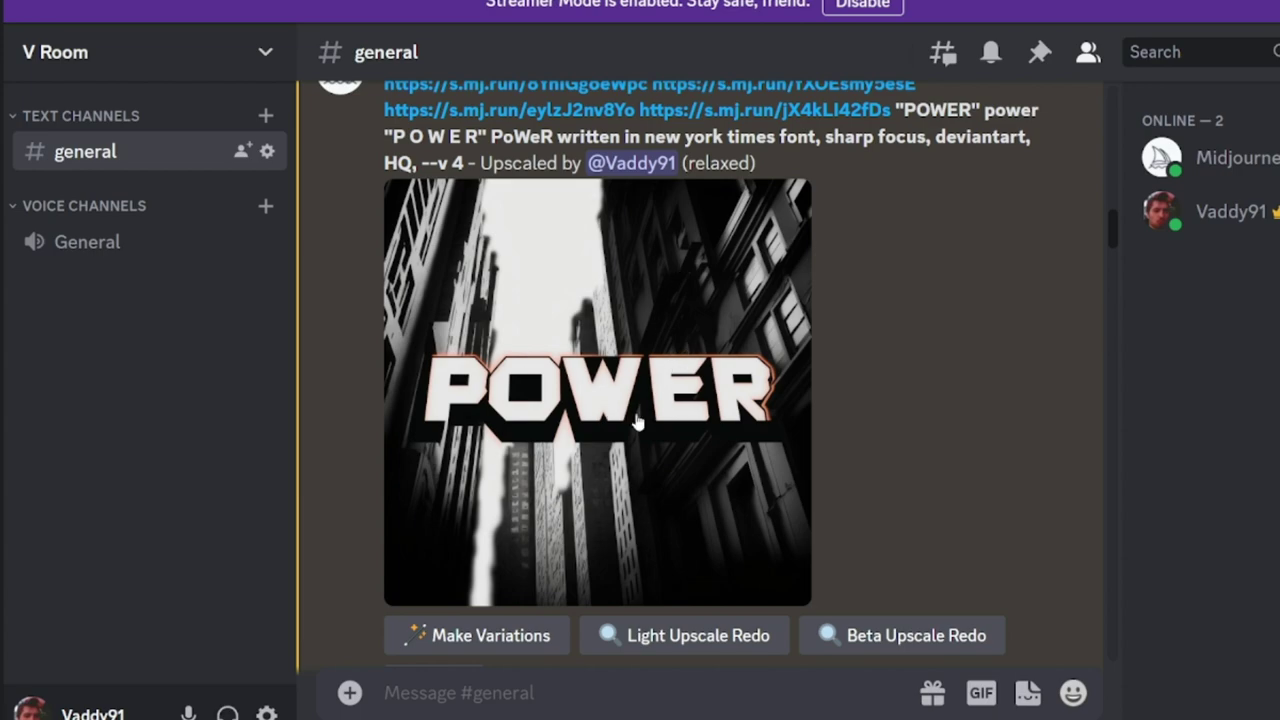
scroll(663, 457, down, 10)
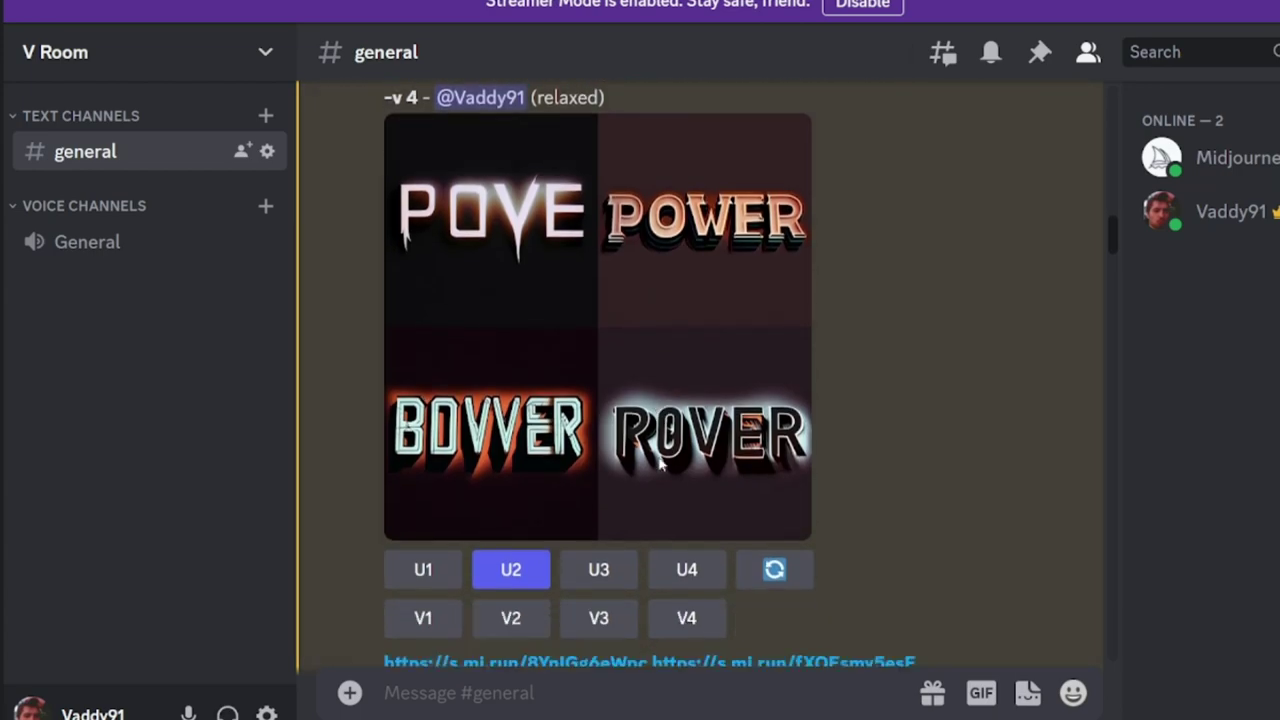
scroll(660, 466, down, 8)
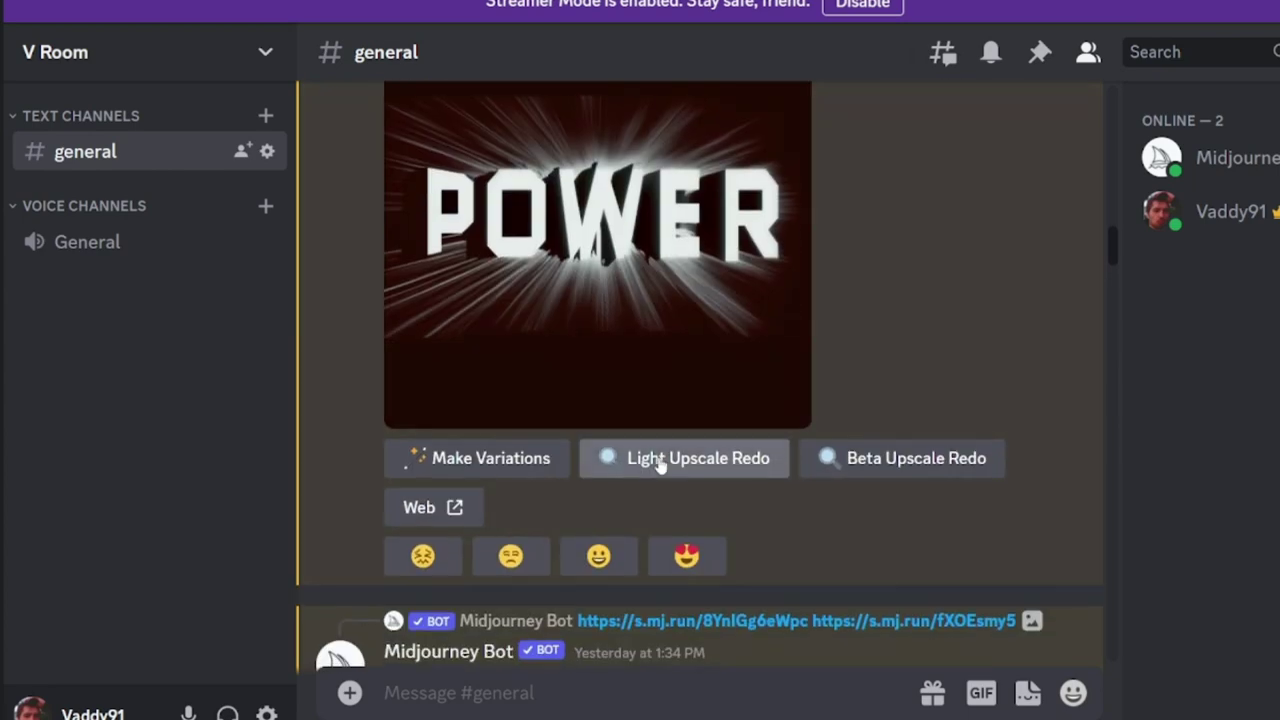
scroll(660, 464, up, 1)
scroll(659, 464, up, 3)
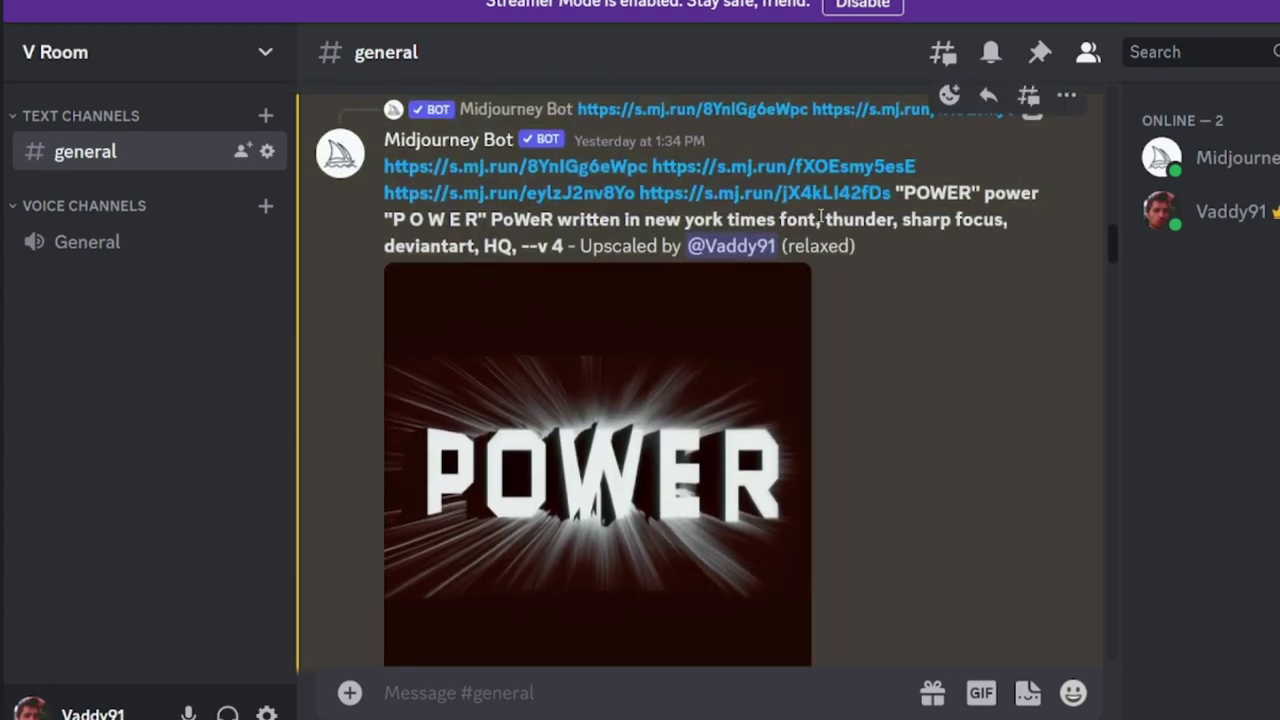
drag(827, 219, 903, 224)
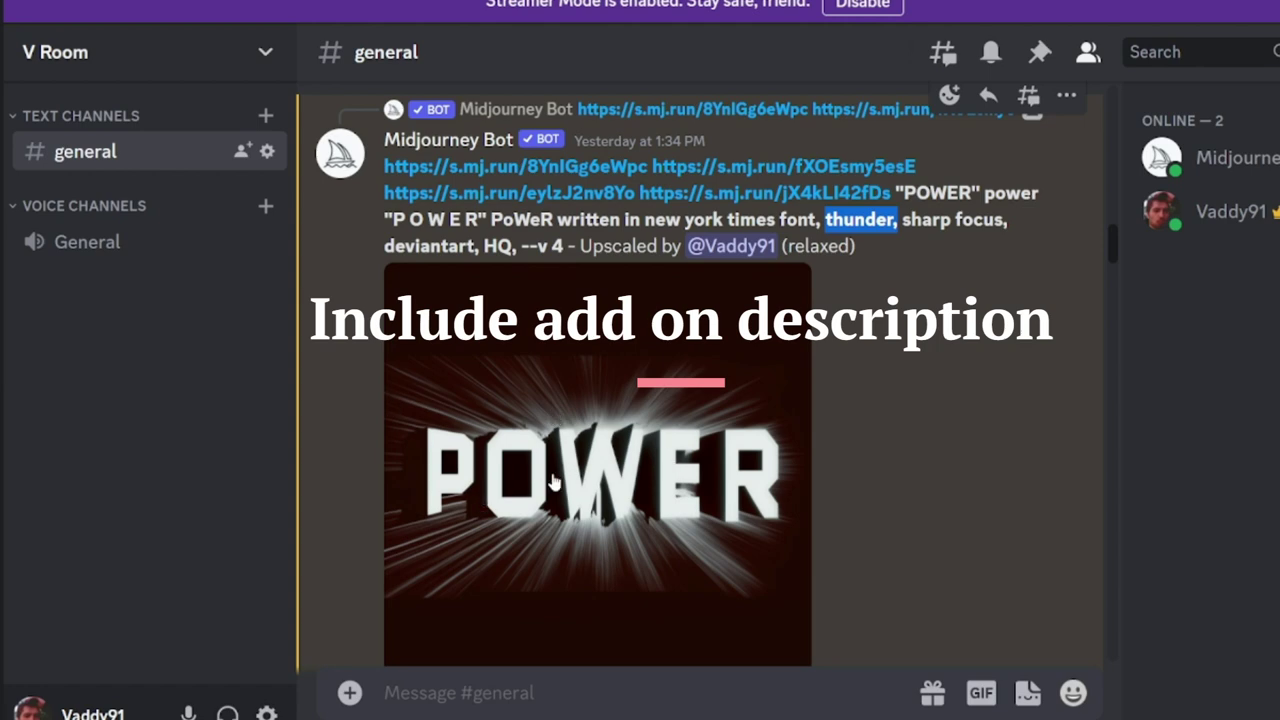
scroll(530, 480, down, 8)
scroll(552, 472, up, 2)
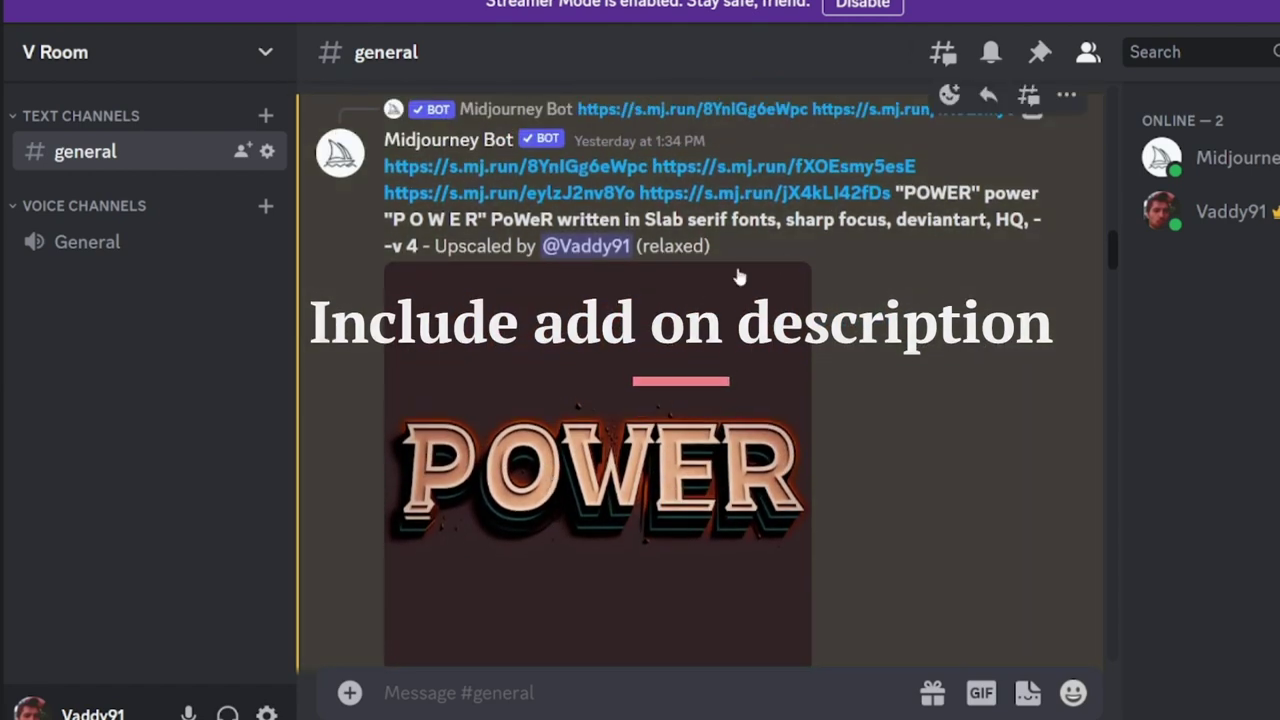
drag(644, 220, 778, 222)
scroll(593, 315, down, 15)
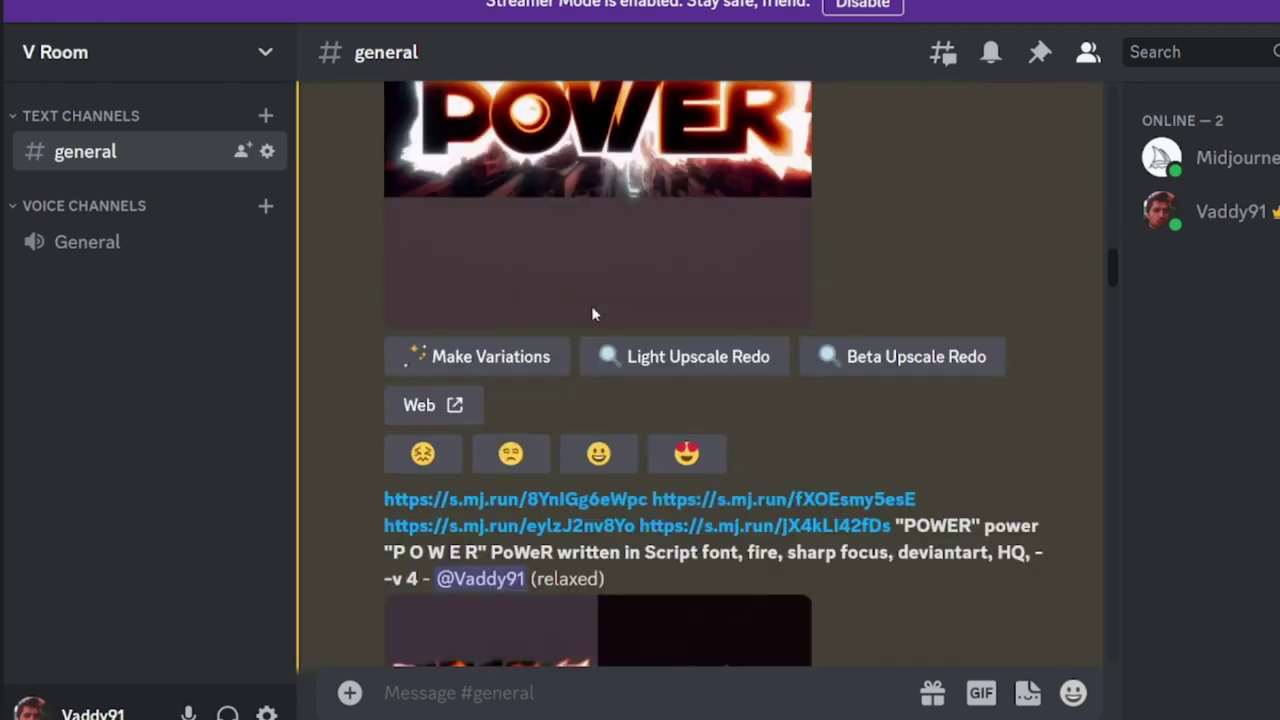
scroll(593, 315, down, 10)
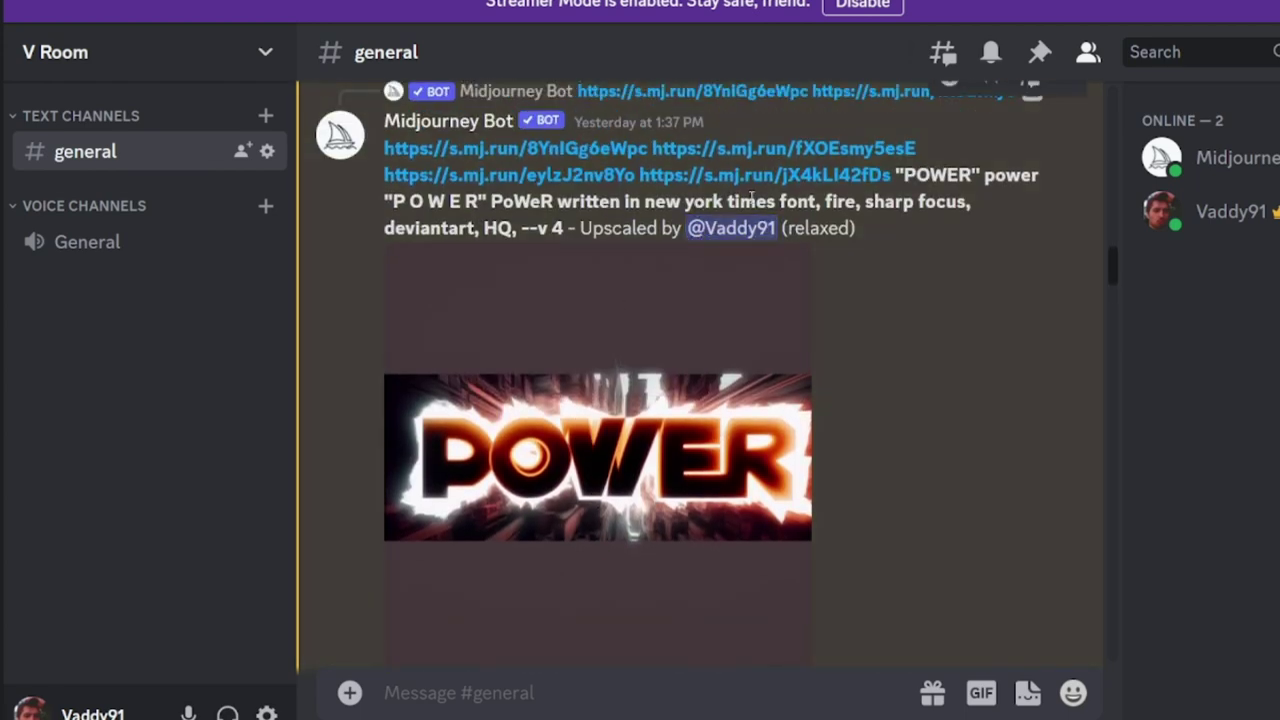
drag(823, 197, 850, 207)
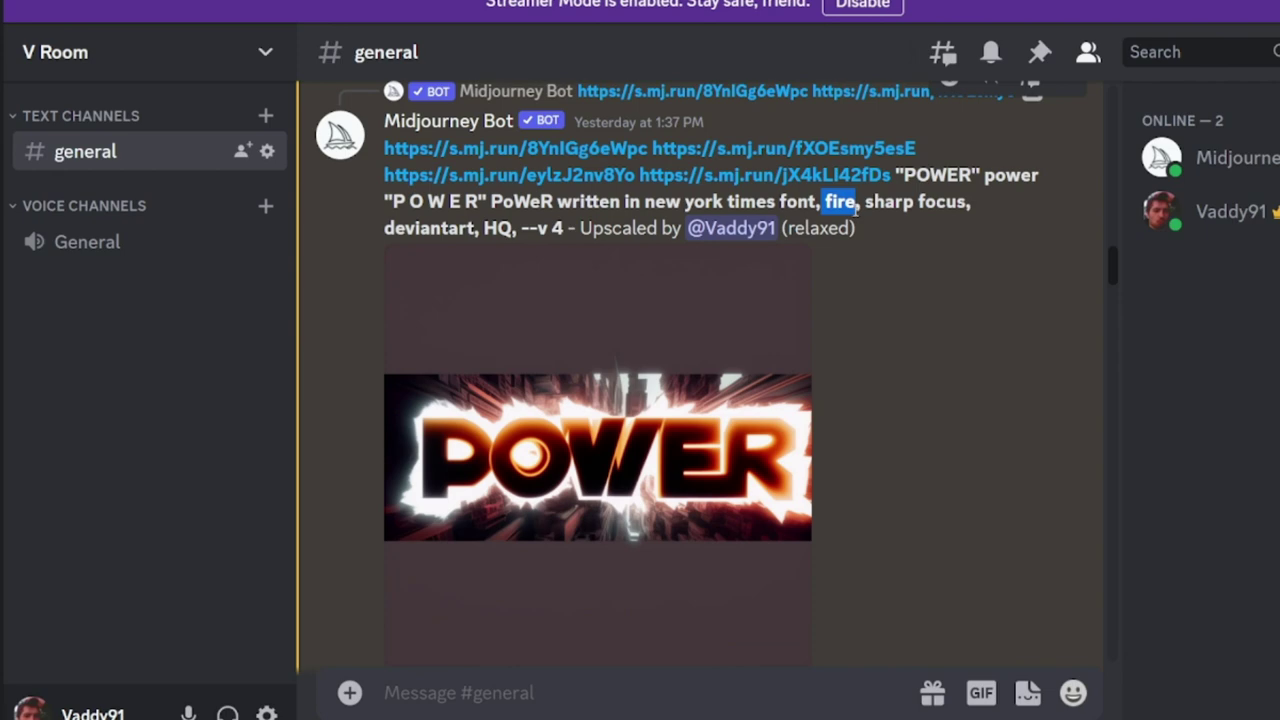
scroll(735, 363, up, 10)
scroll(735, 363, down, 3)
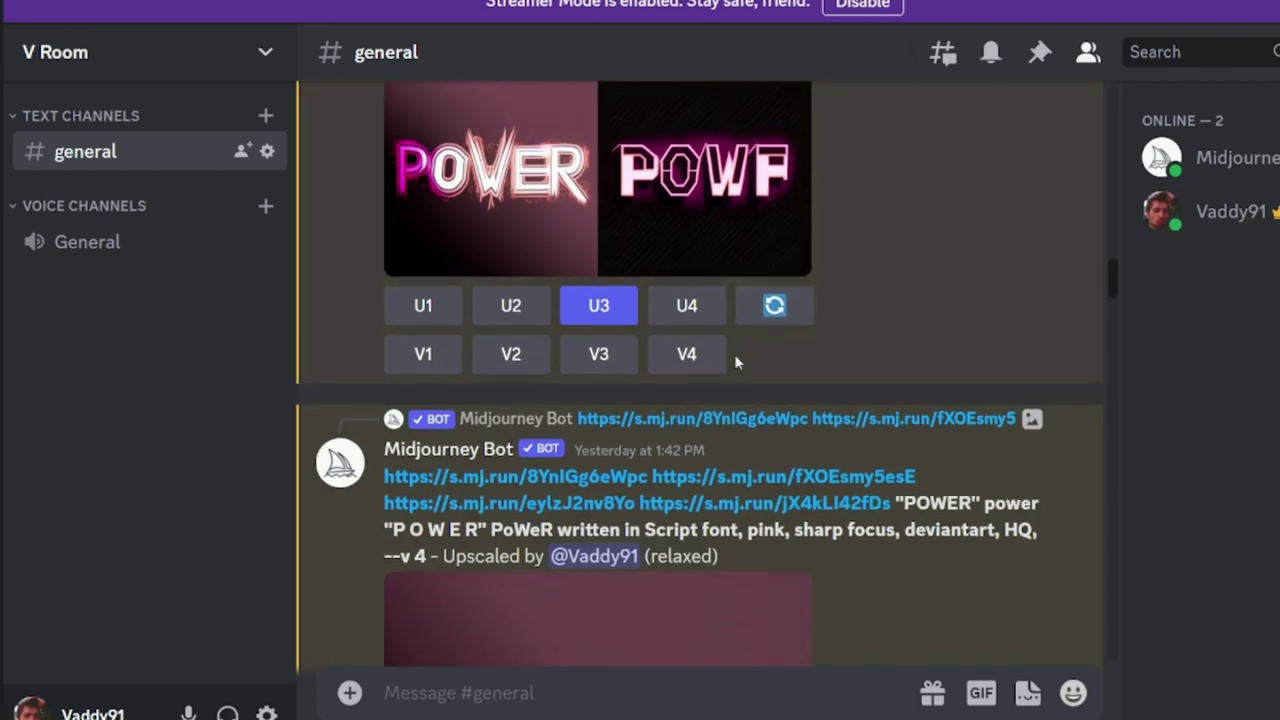
scroll(734, 354, down, 5)
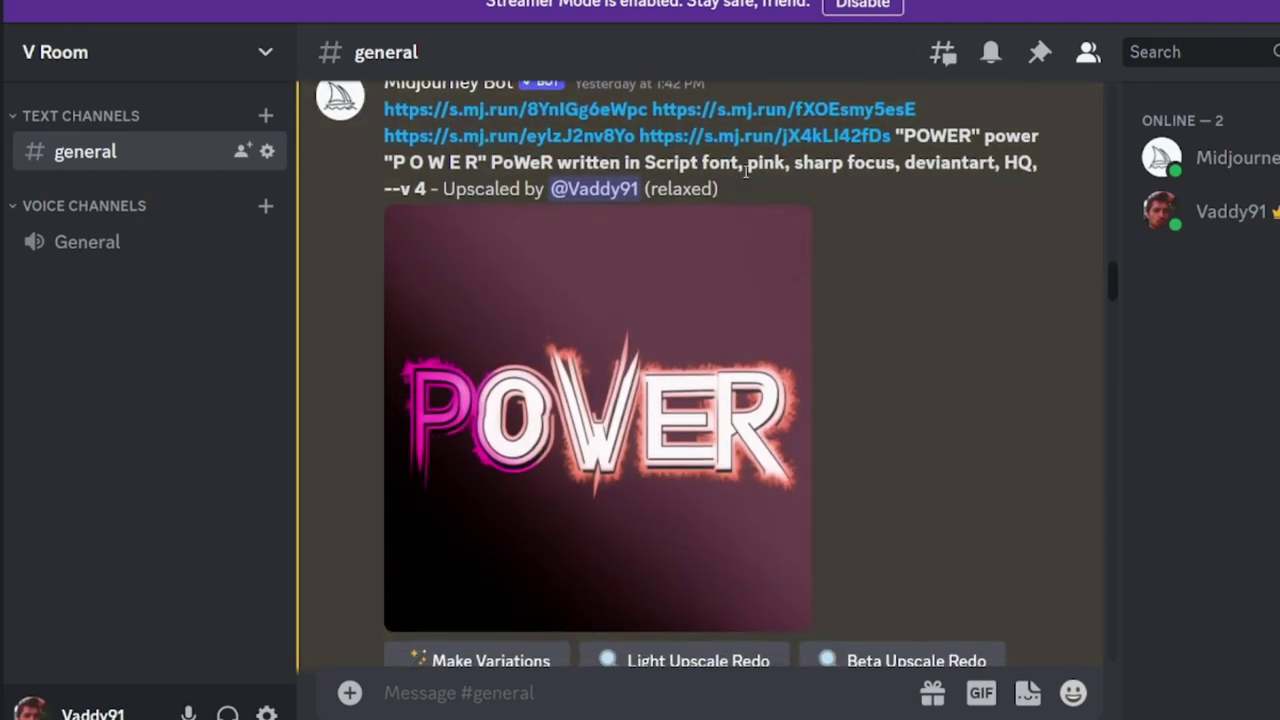
drag(745, 165, 786, 165)
scroll(815, 300, down, 5)
scroll(814, 295, up, 4)
scroll(814, 295, down, 6)
scroll(814, 297, up, 2)
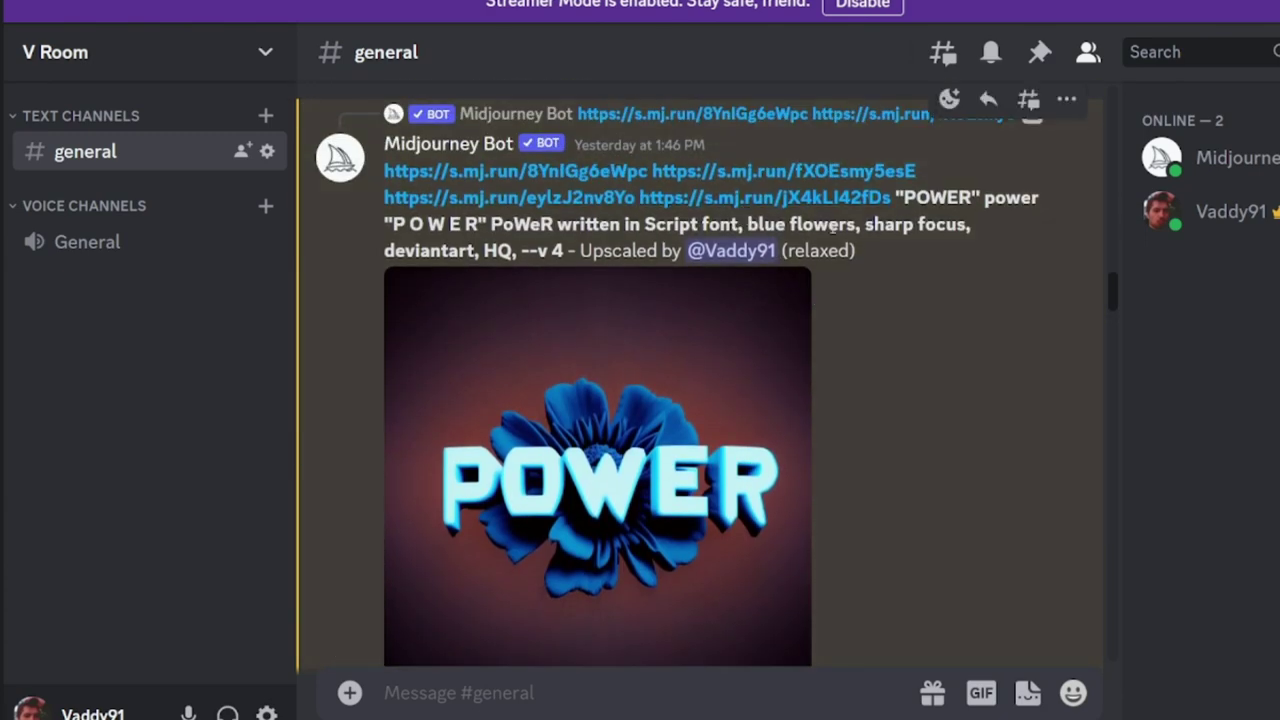
right_click(838, 229)
click(341, 324)
scroll(341, 324, down, 3)
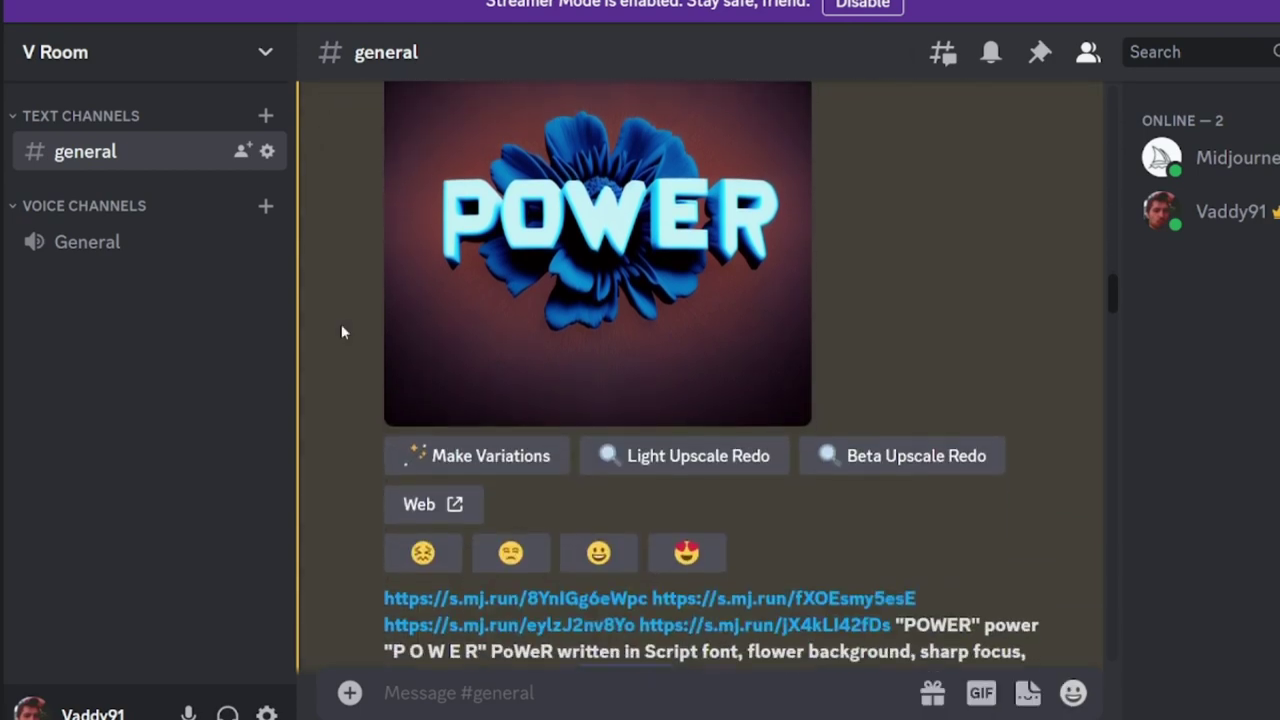
scroll(341, 332, up, 3)
scroll(380, 392, down, 4)
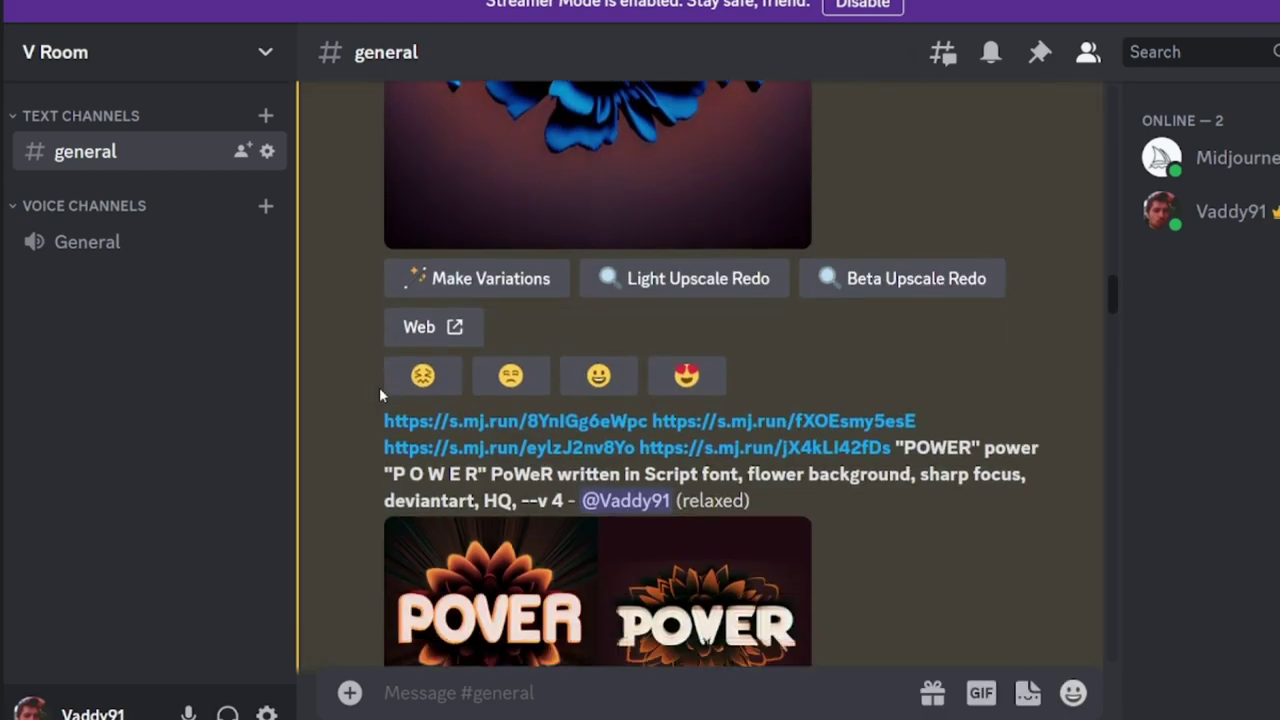
scroll(380, 393, down, 10)
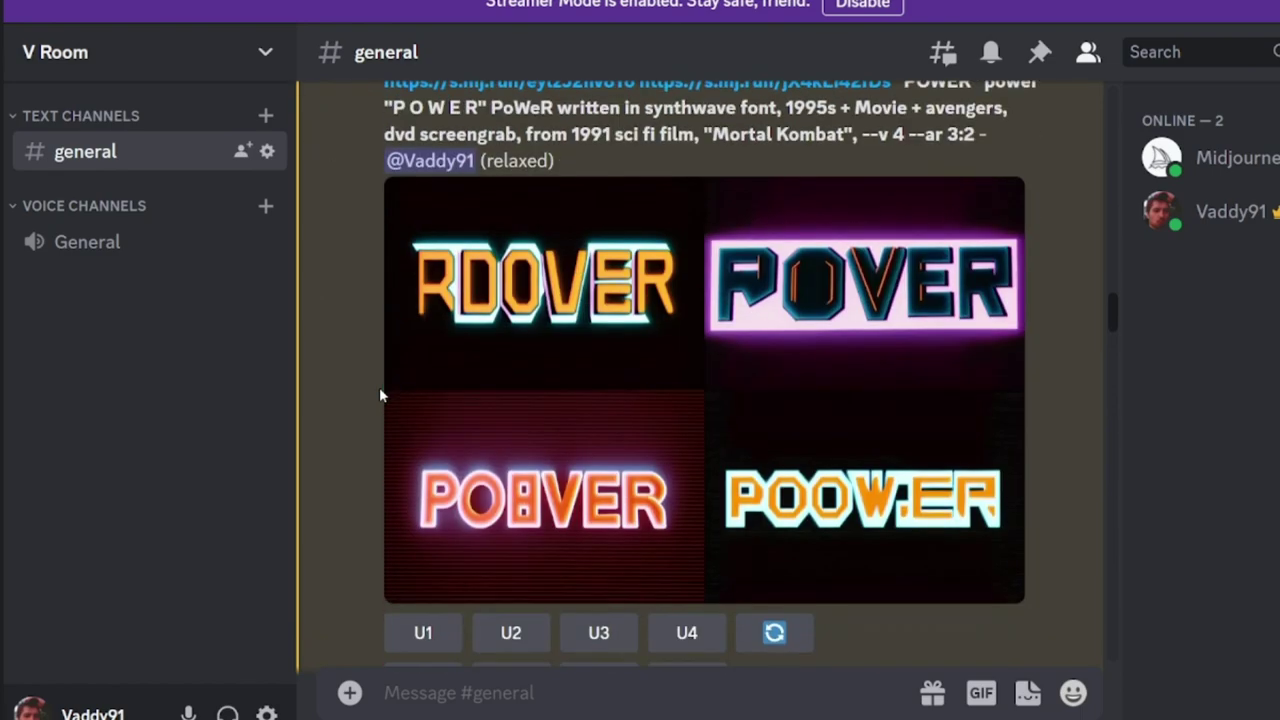
- Open the upscaled human skull image enlarged, copy its link, and close the preview
scroll(380, 393, down, 15)
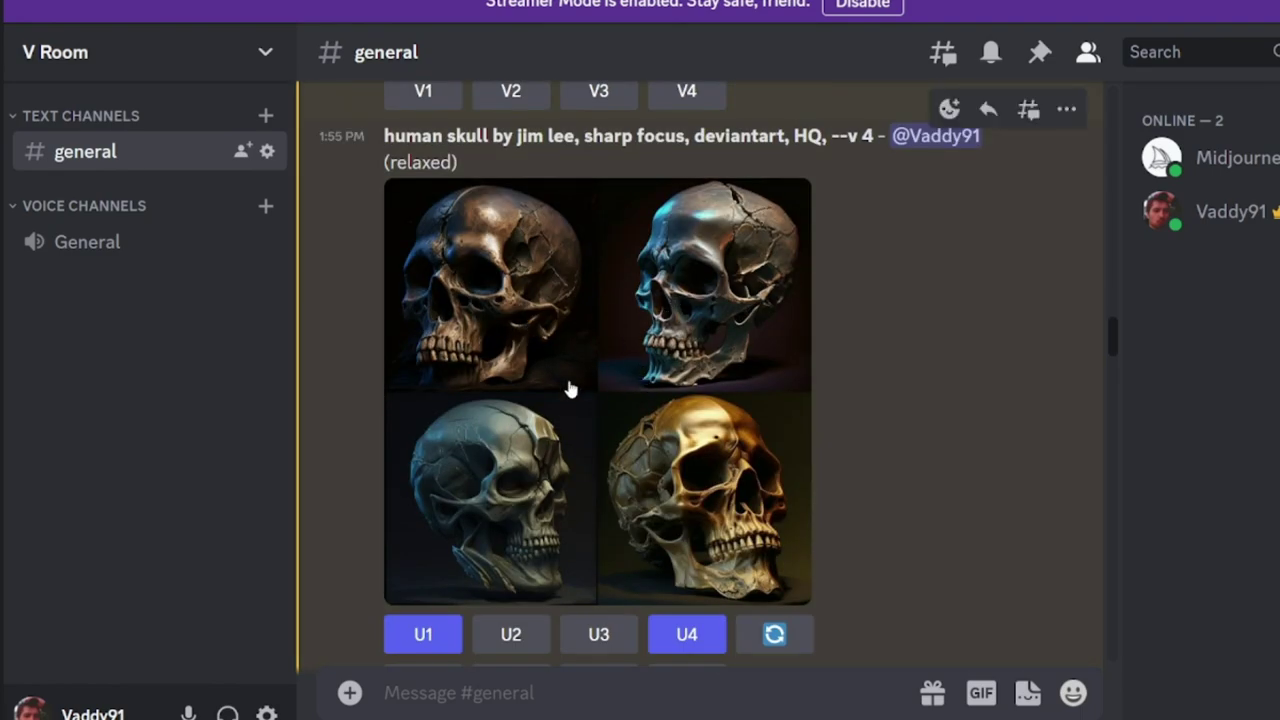
scroll(576, 390, down, 3)
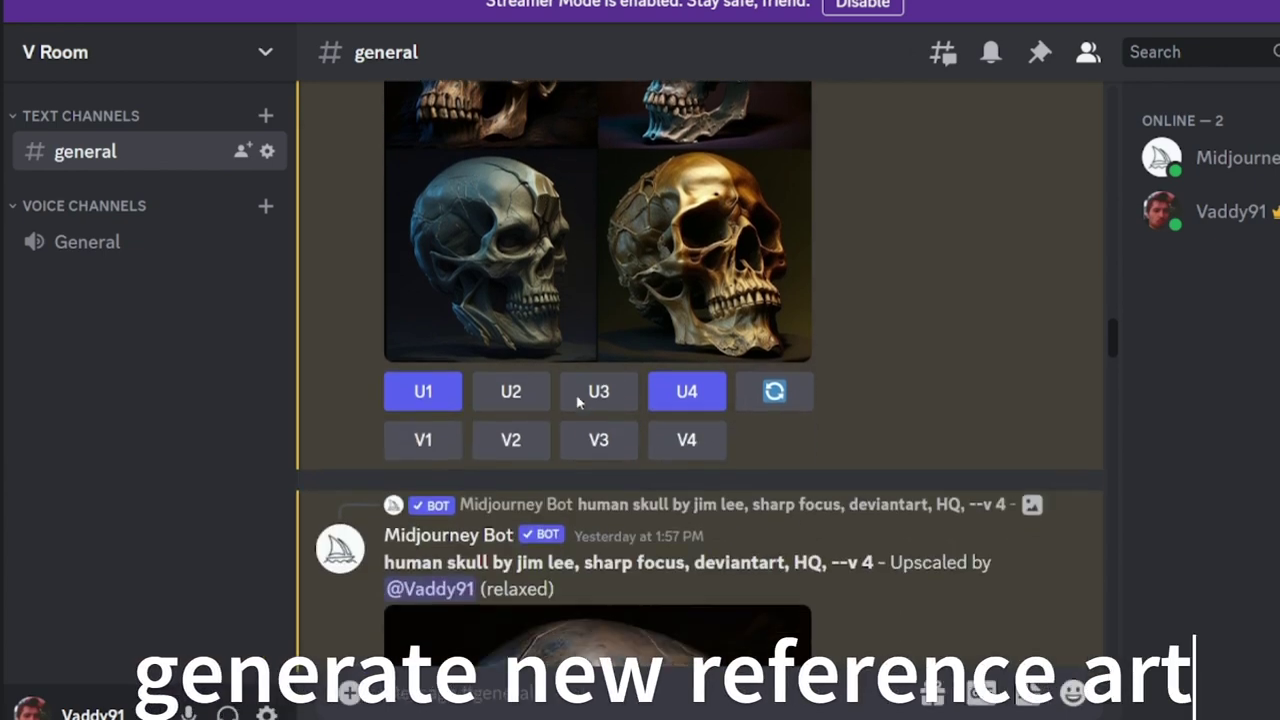
scroll(578, 400, up, 2)
scroll(576, 402, up, 1)
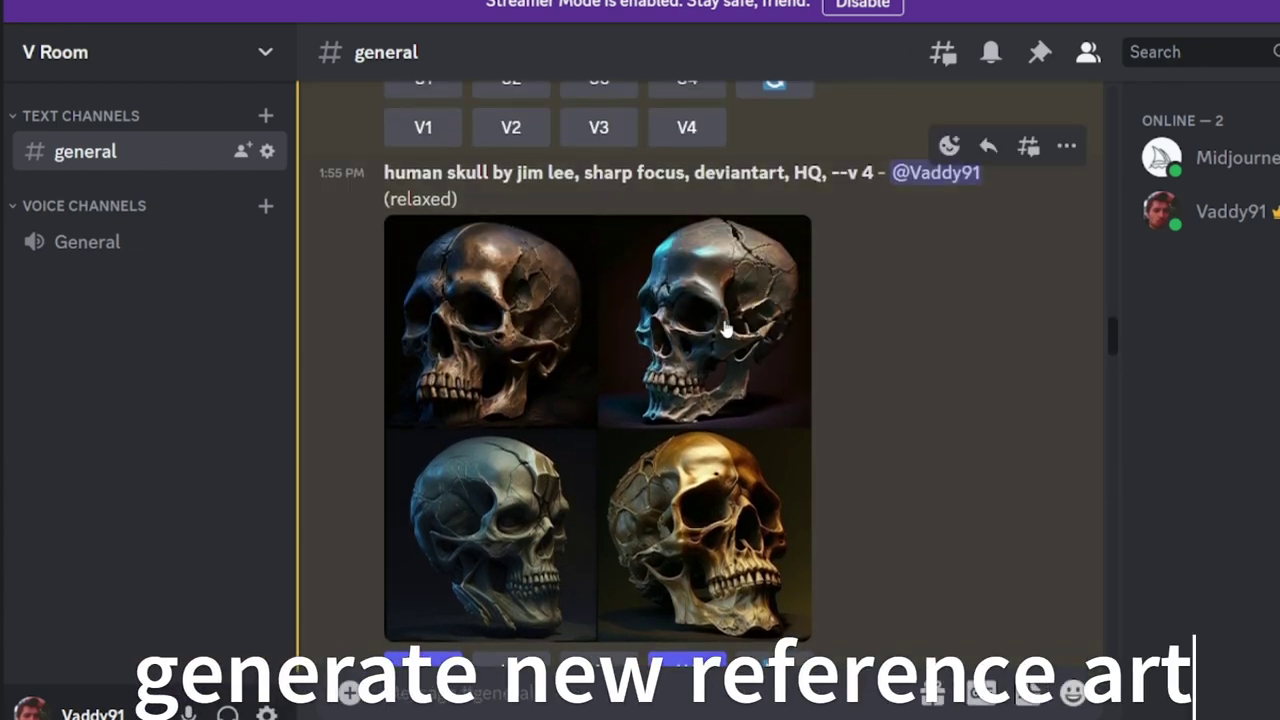
scroll(557, 404, down, 5)
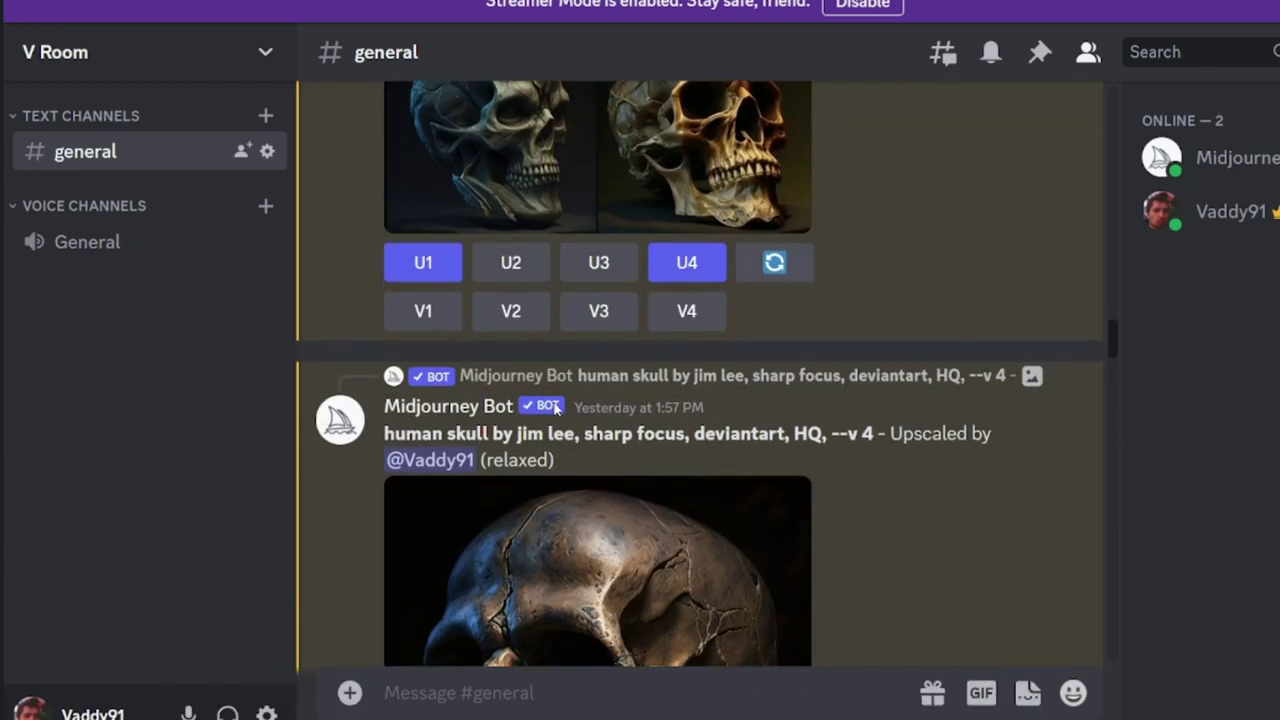
scroll(517, 470, down, 10)
scroll(517, 465, up, 5)
right_click(572, 230)
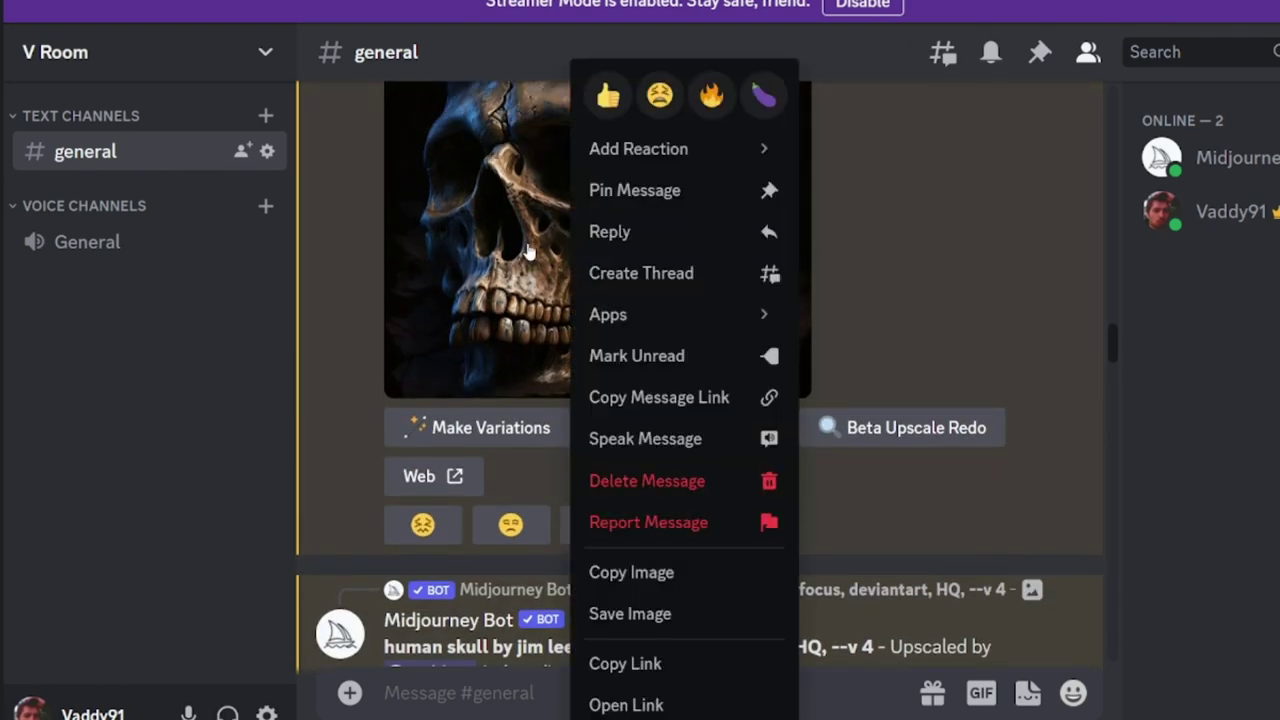
click(530, 250)
right_click(529, 249)
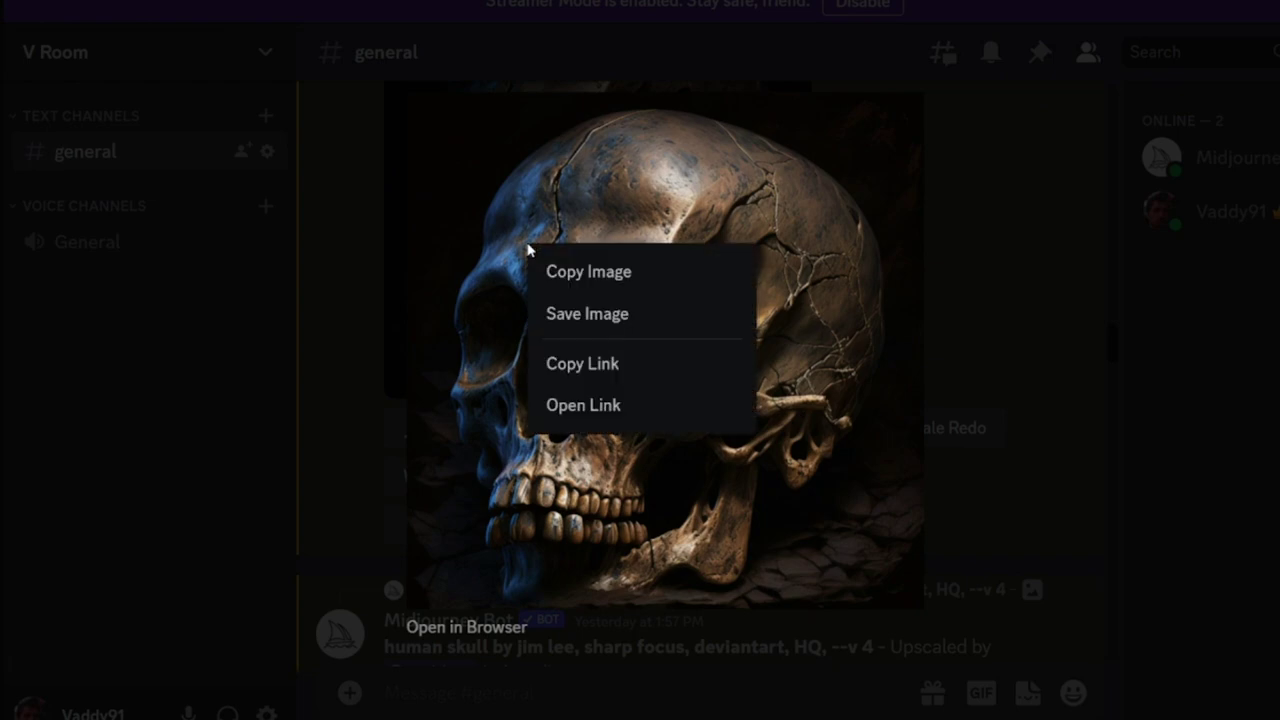
click(578, 366)
click(940, 325)
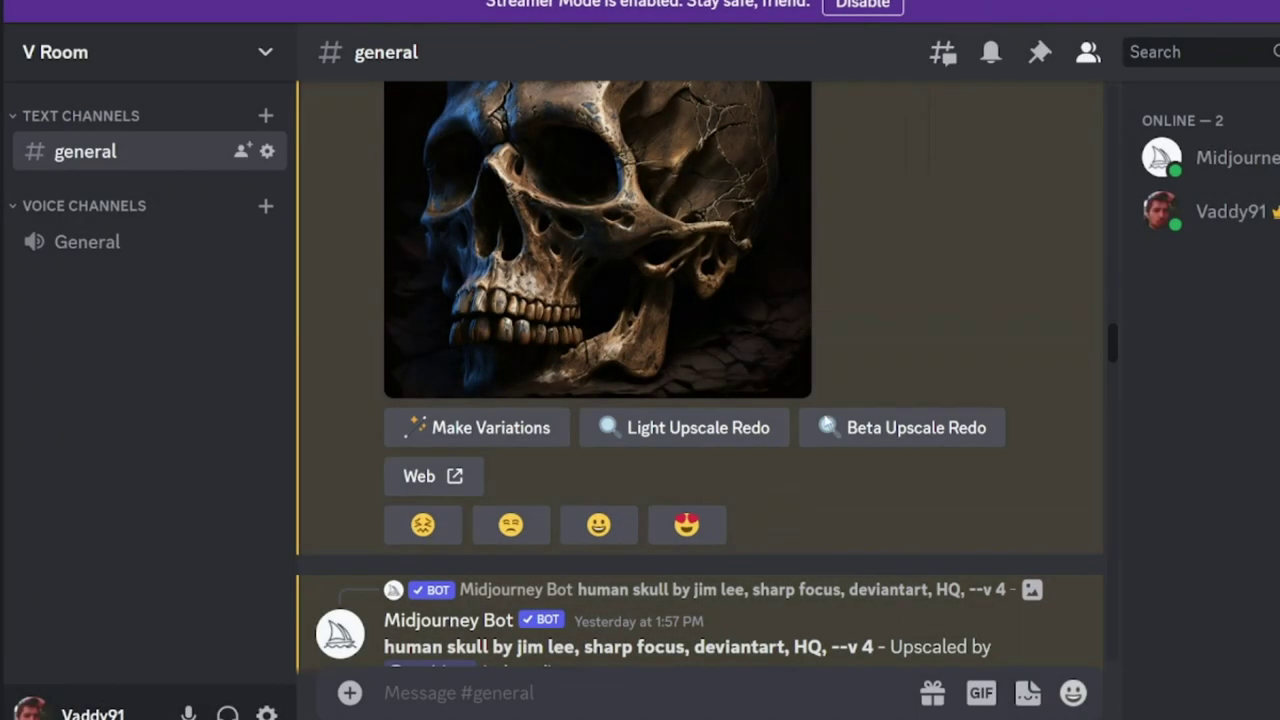
scroll(695, 489, down, 10)
scroll(697, 497, down, 3)
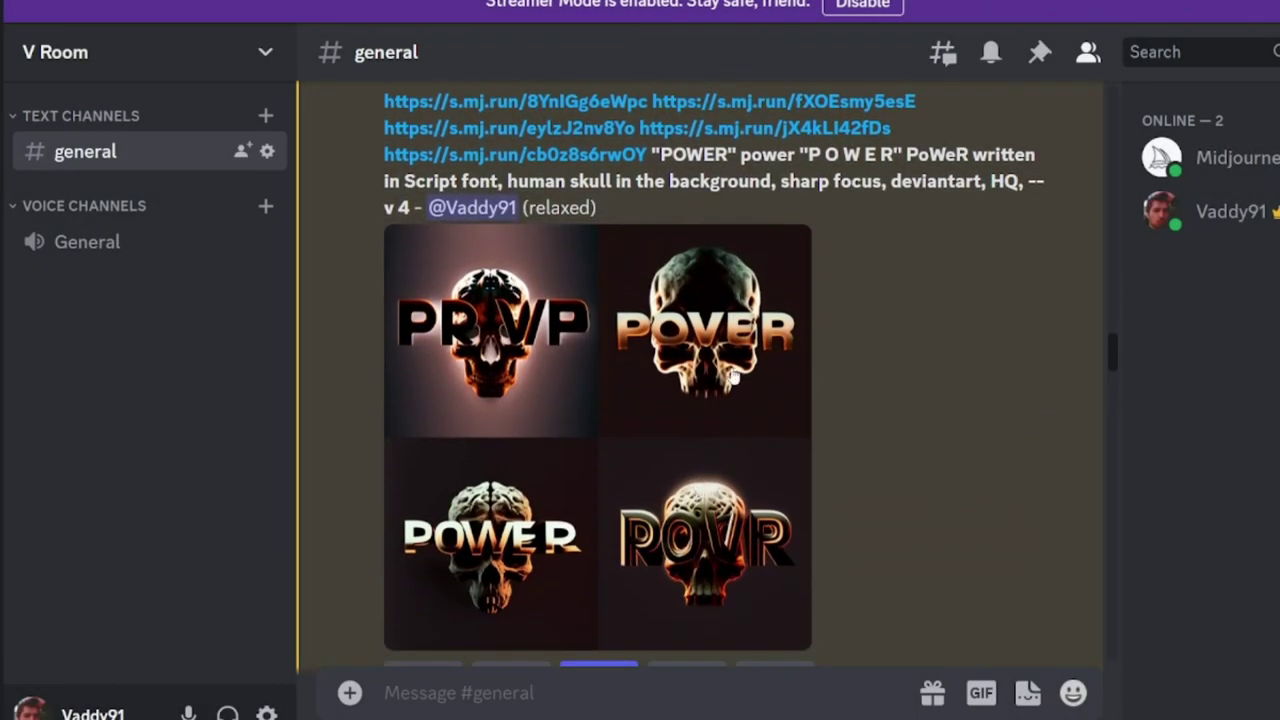
drag(510, 183, 765, 182)
scroll(766, 182, up, 3)
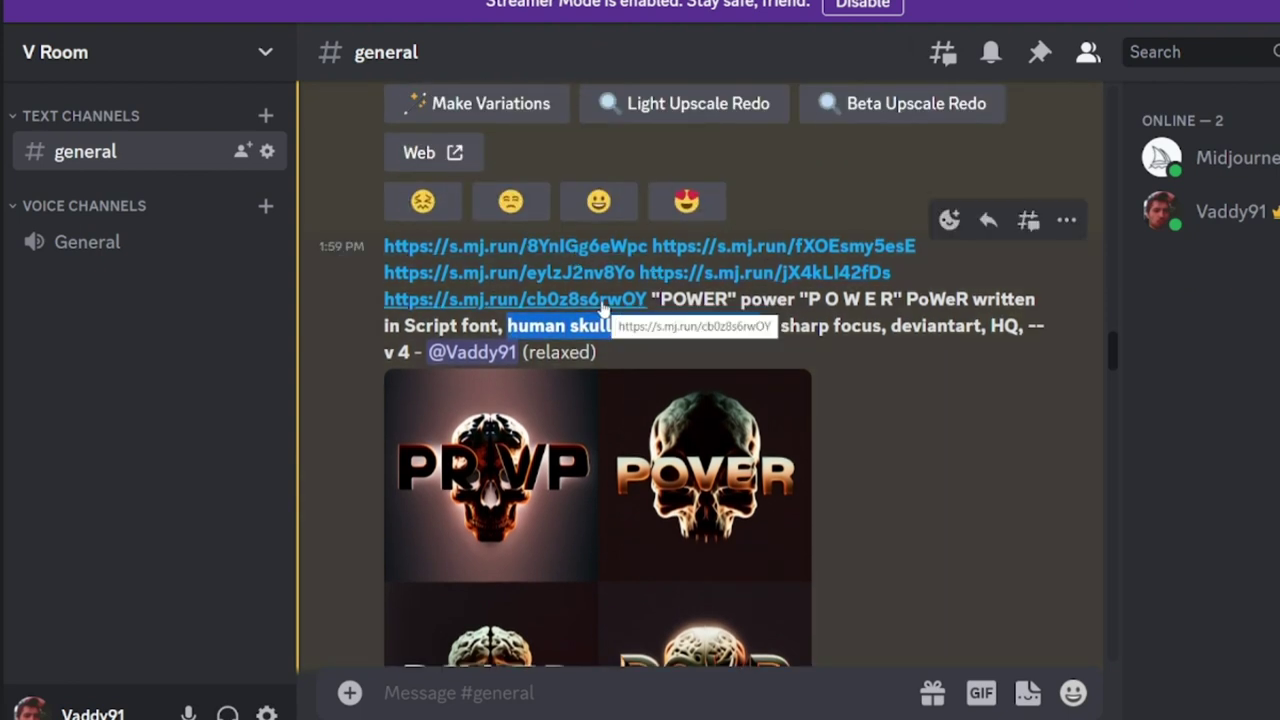
scroll(603, 308, down, 1)
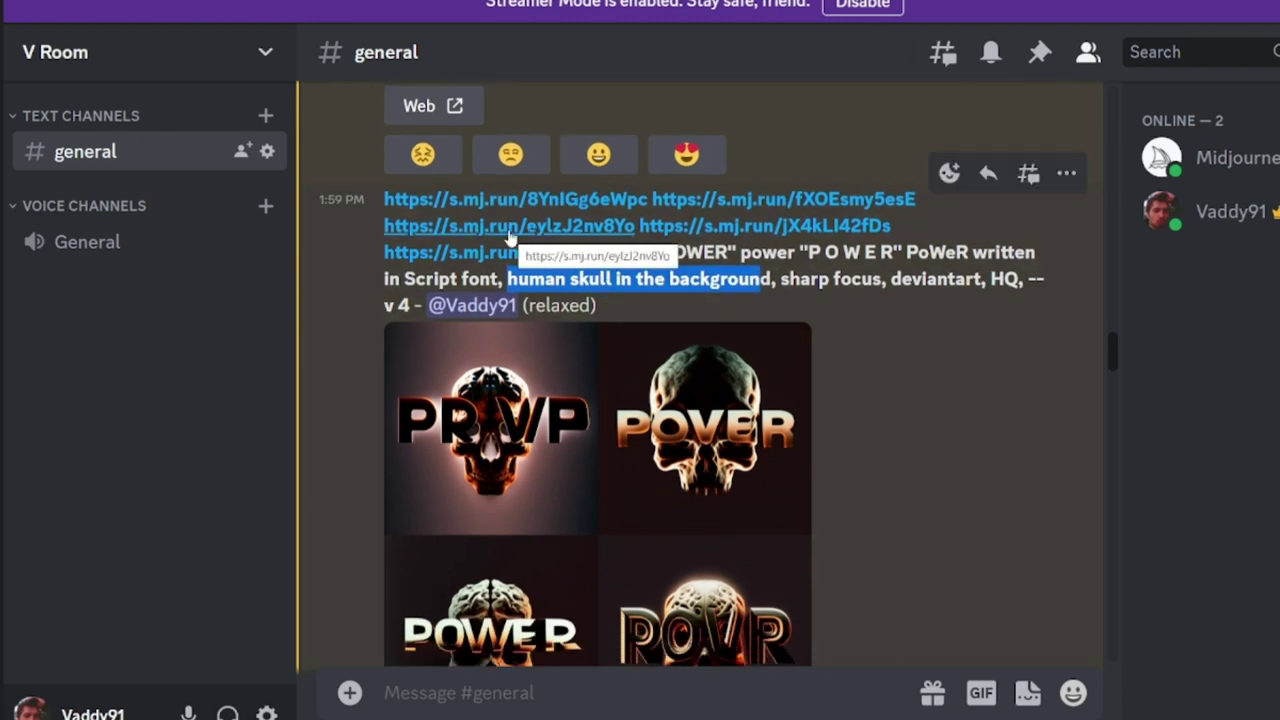
scroll(679, 257, down, 12)
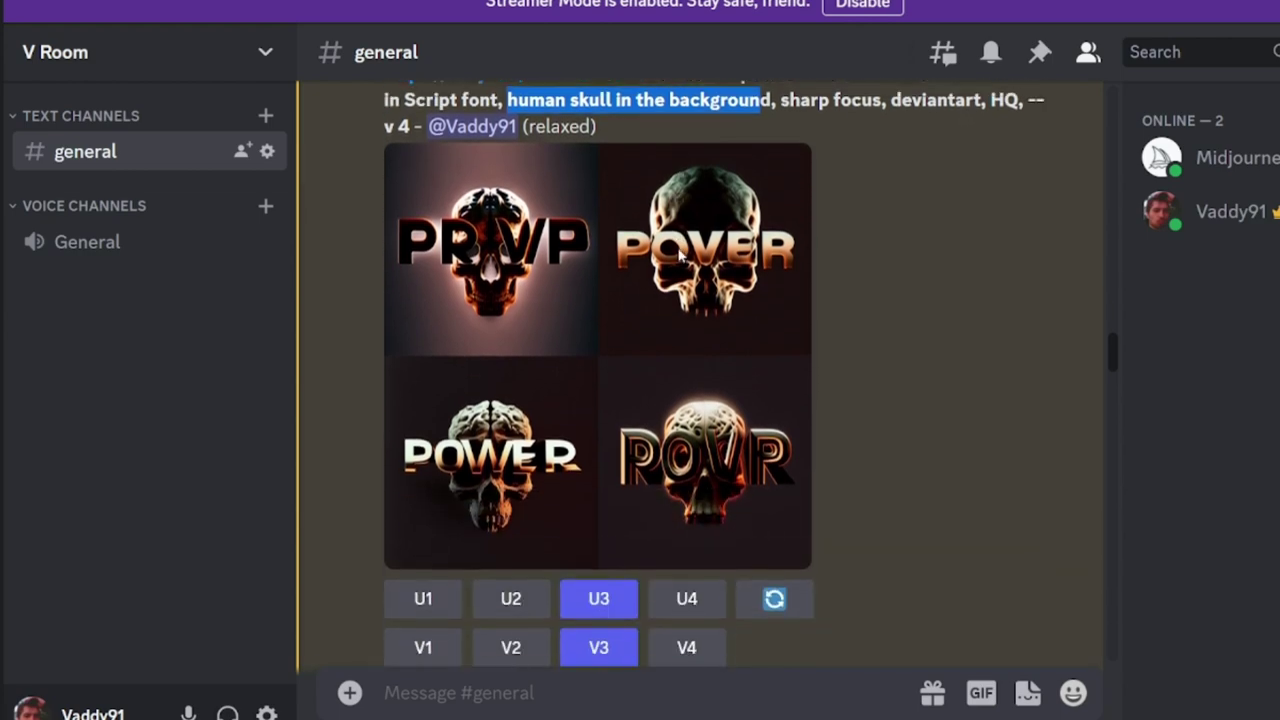
scroll(679, 257, down, 15)
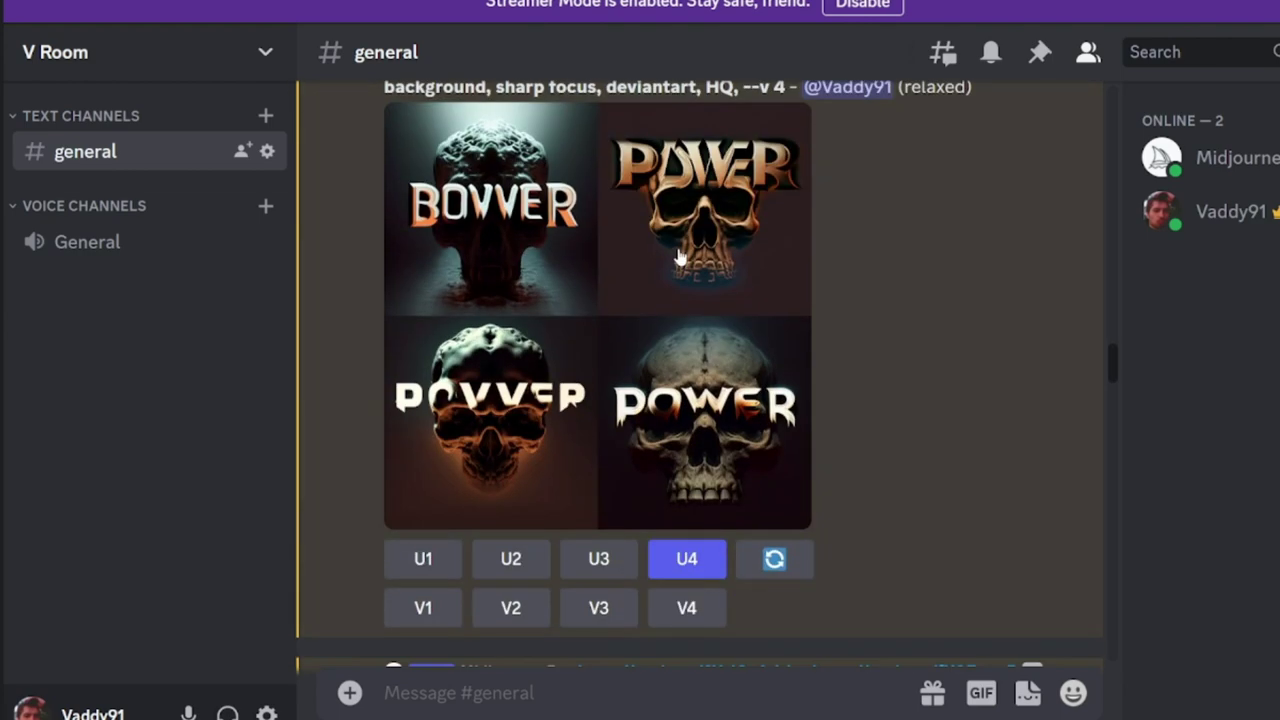
scroll(679, 257, up, 1)
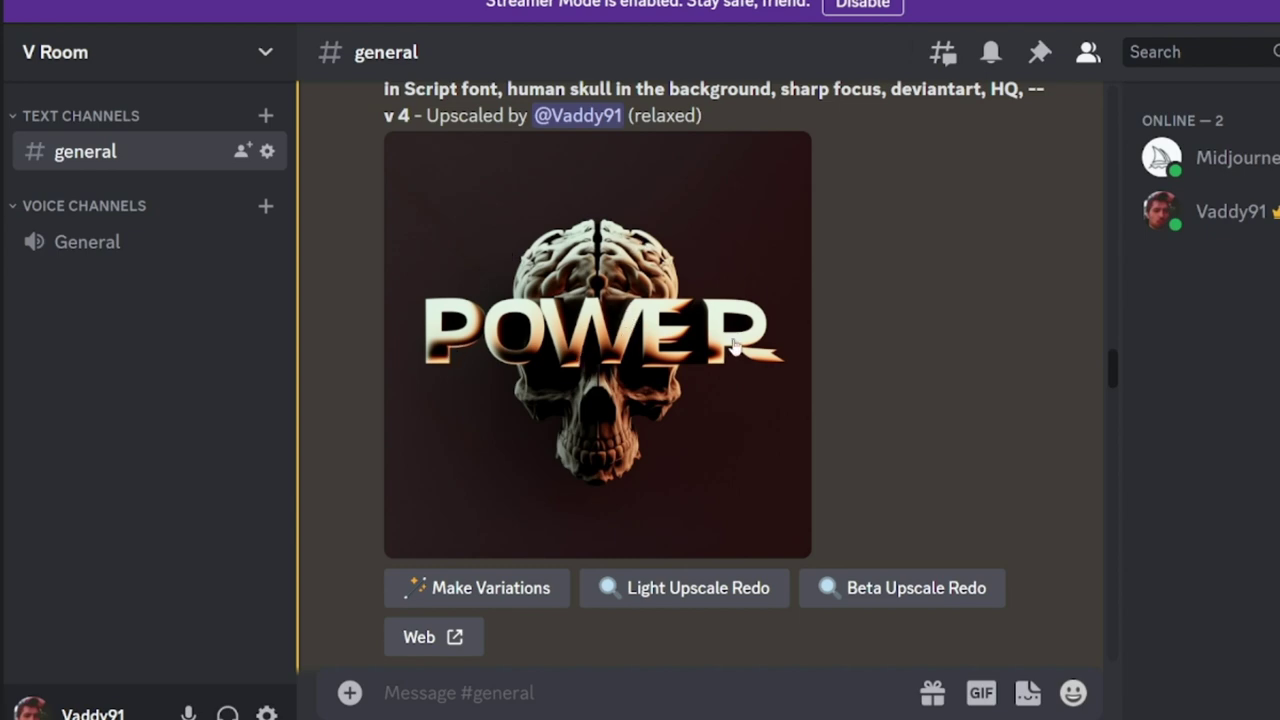
scroll(528, 348, down, 5)
scroll(524, 337, down, 3)
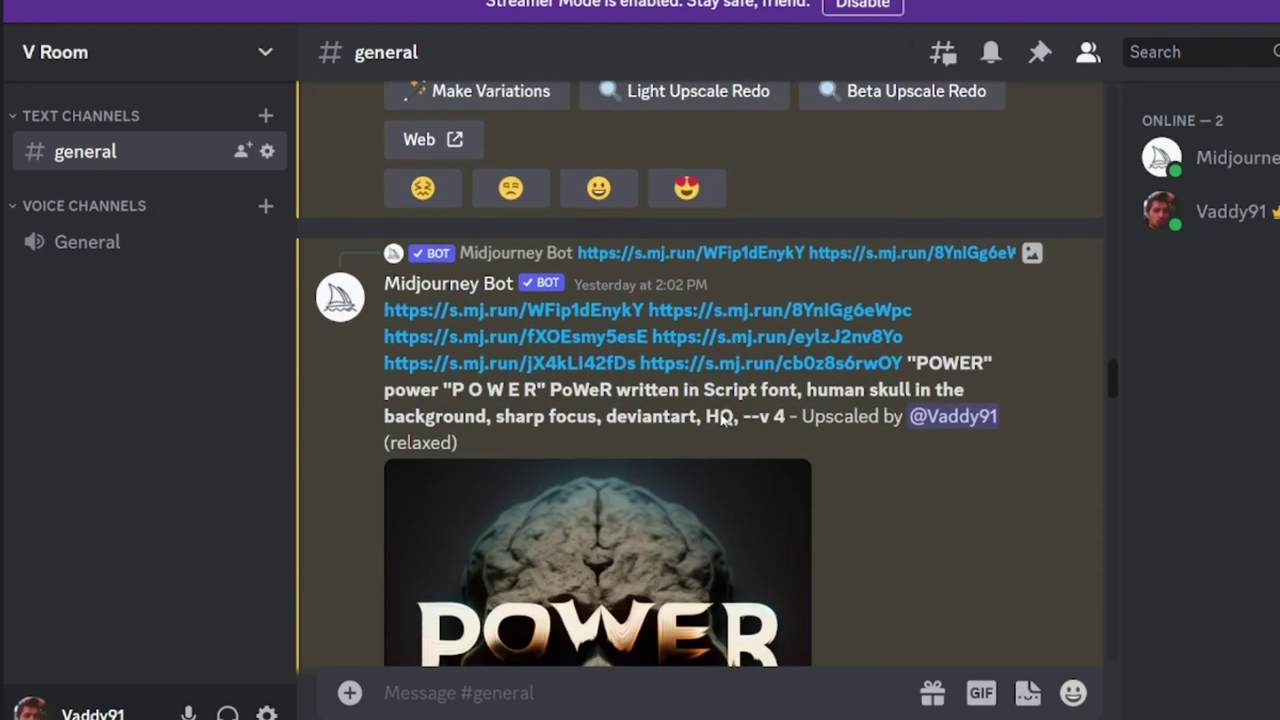
scroll(721, 421, down, 3)
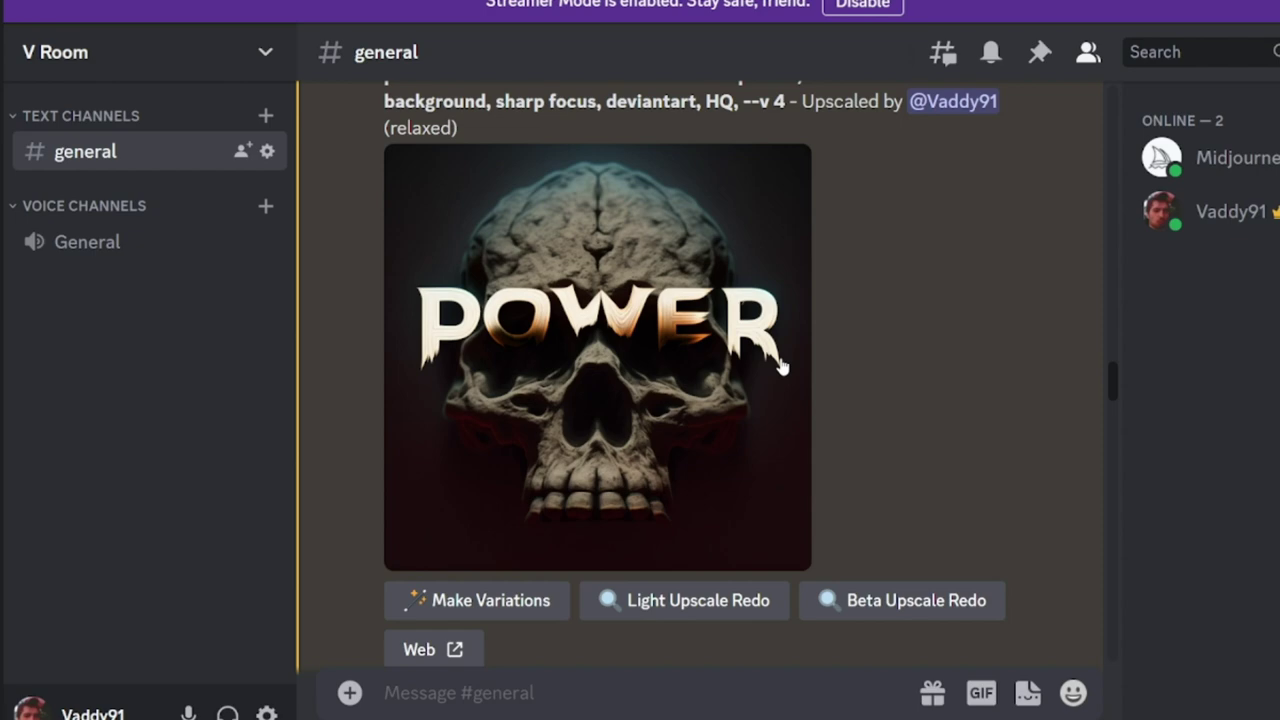
scroll(783, 366, down, 10)
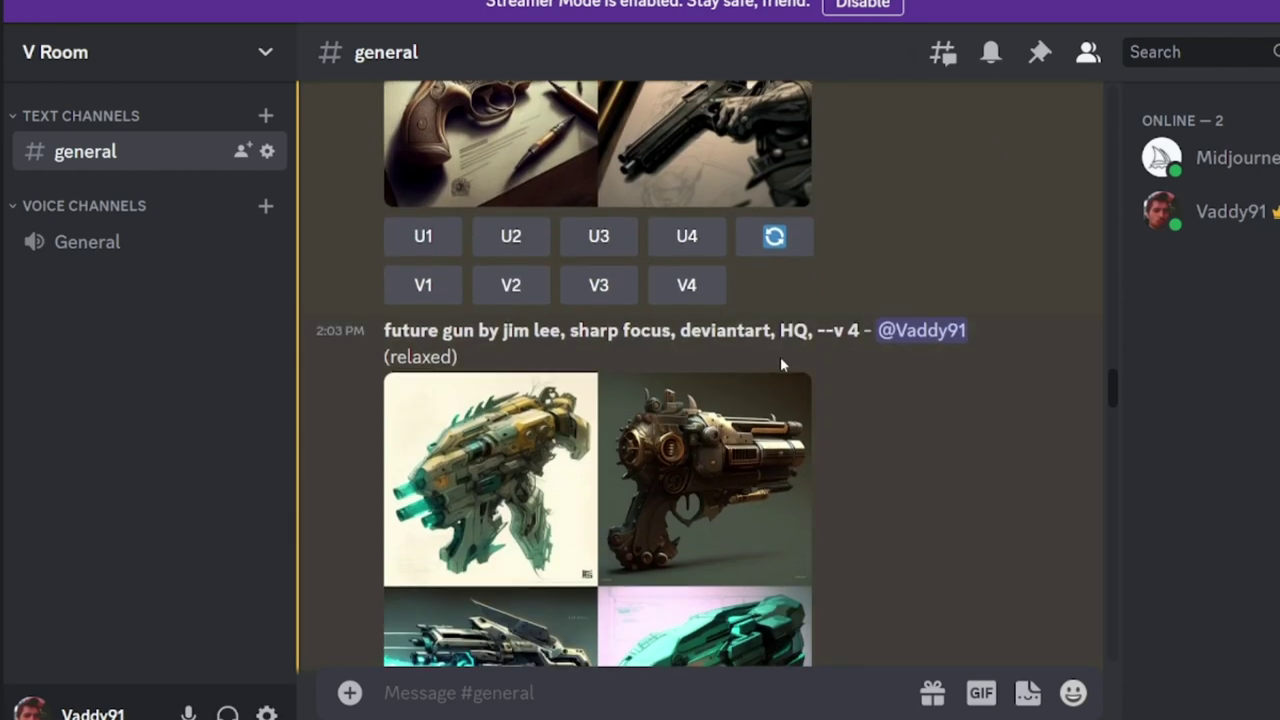
scroll(783, 366, down, 15)
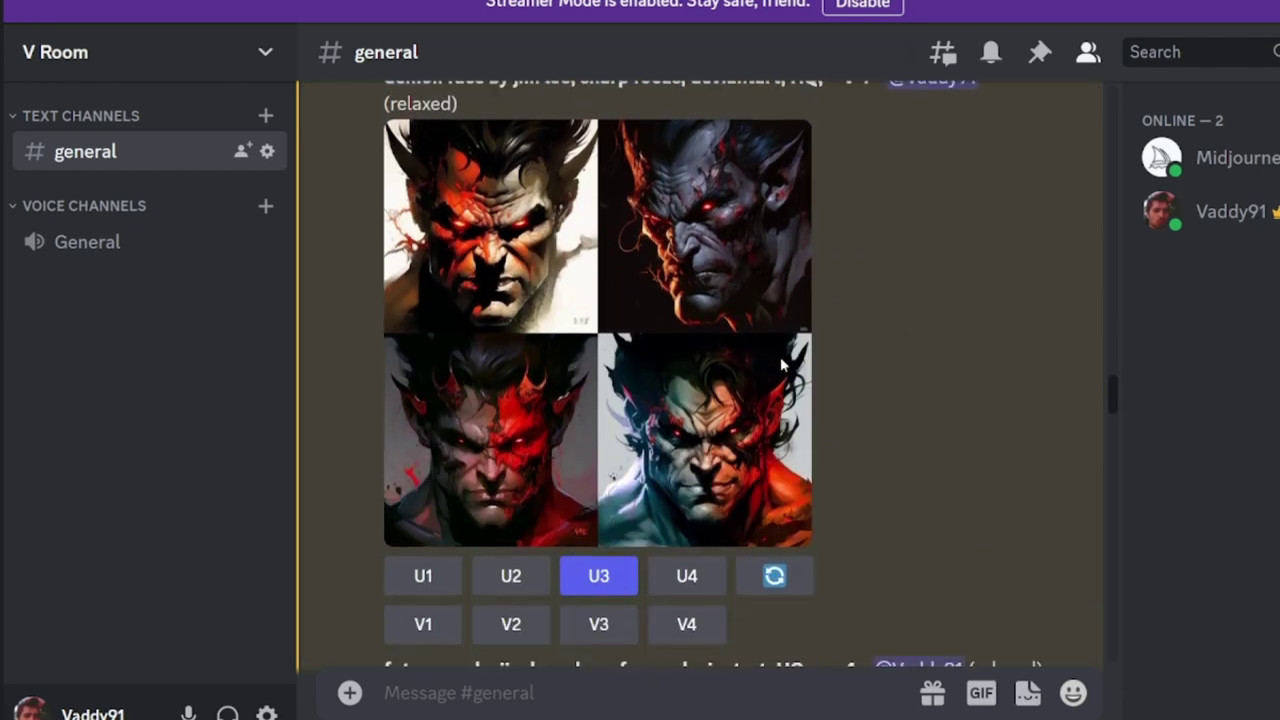
scroll(673, 336, up, 2)
scroll(673, 336, down, 15)
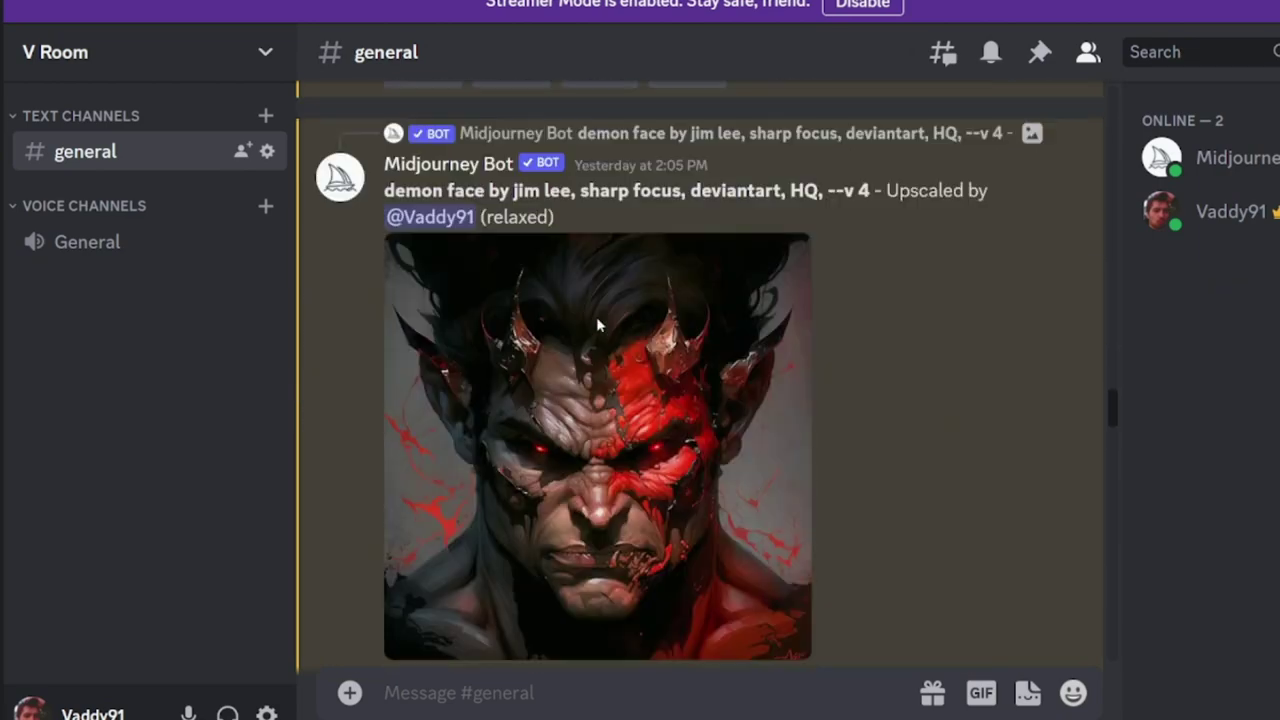
scroll(596, 322, down, 12)
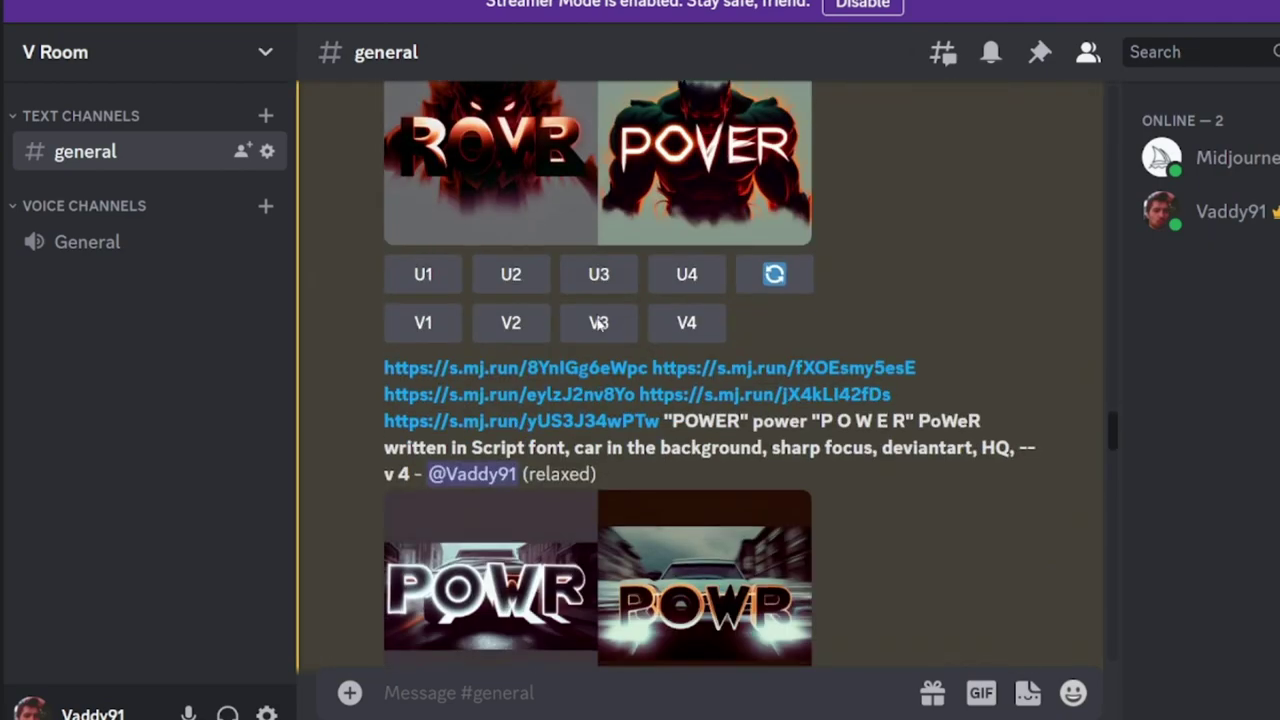
scroll(598, 322, down, 8)
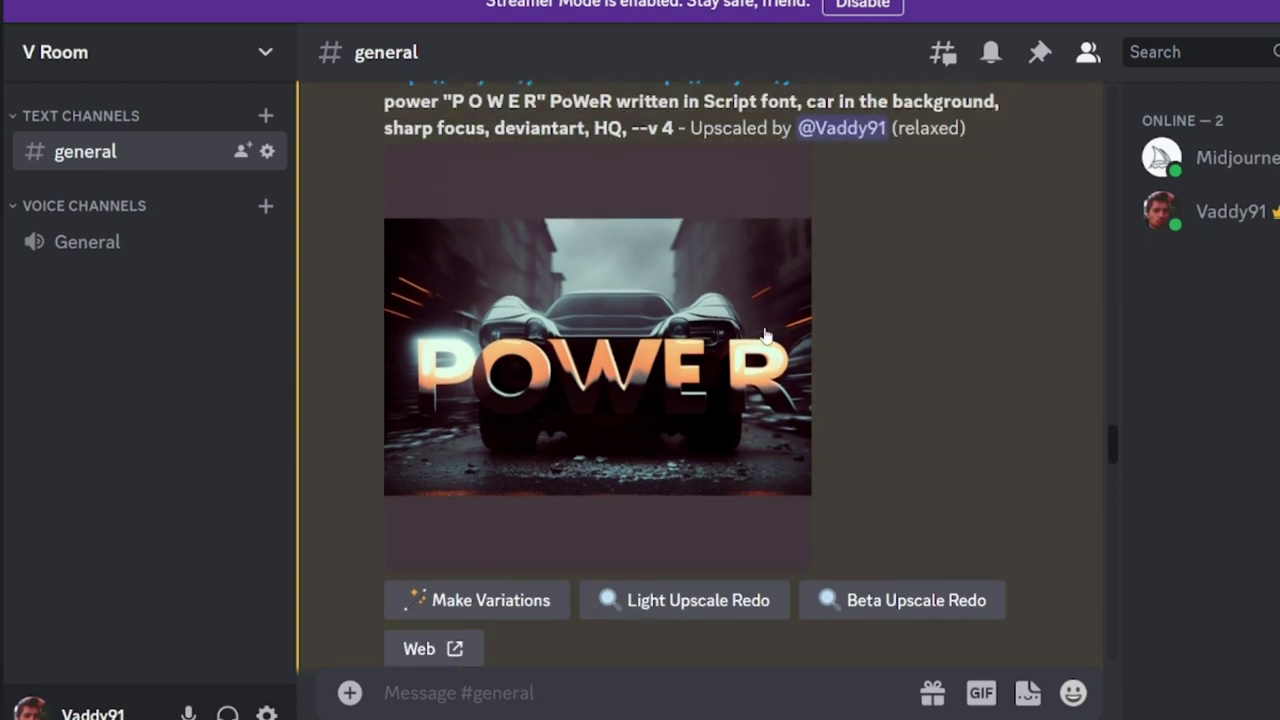
scroll(714, 302, up, 2)
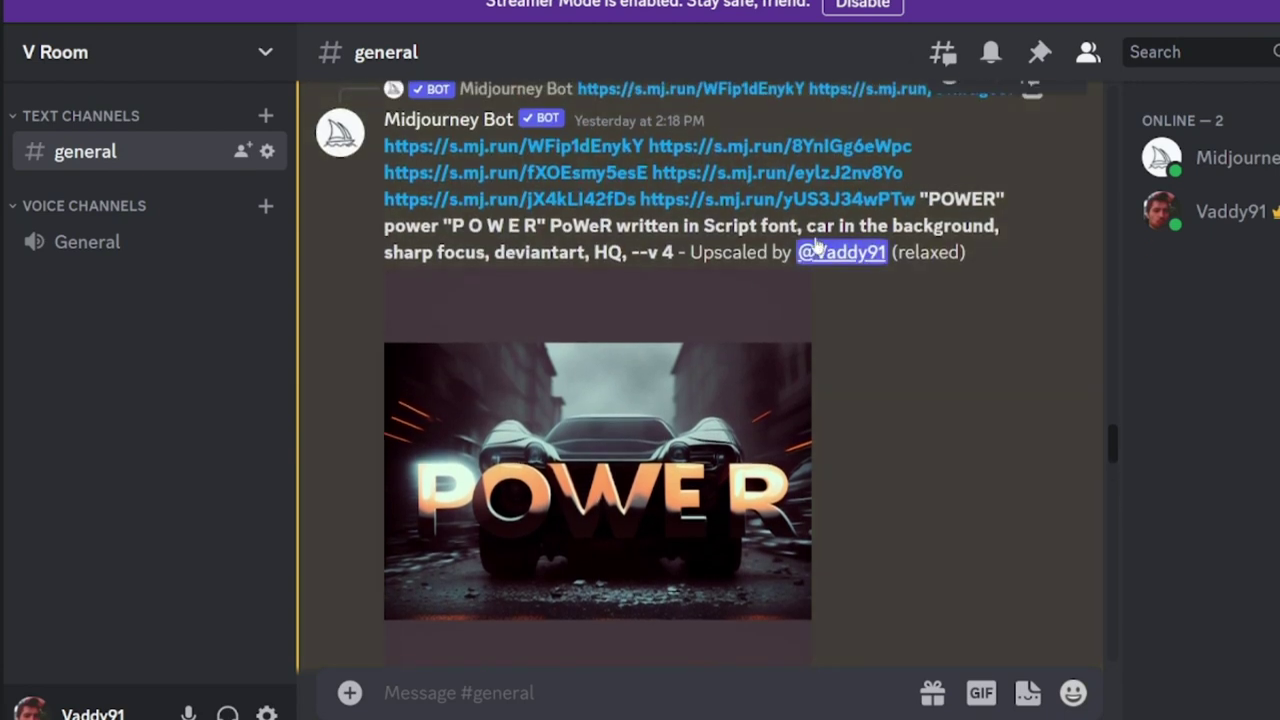
drag(806, 226, 994, 230)
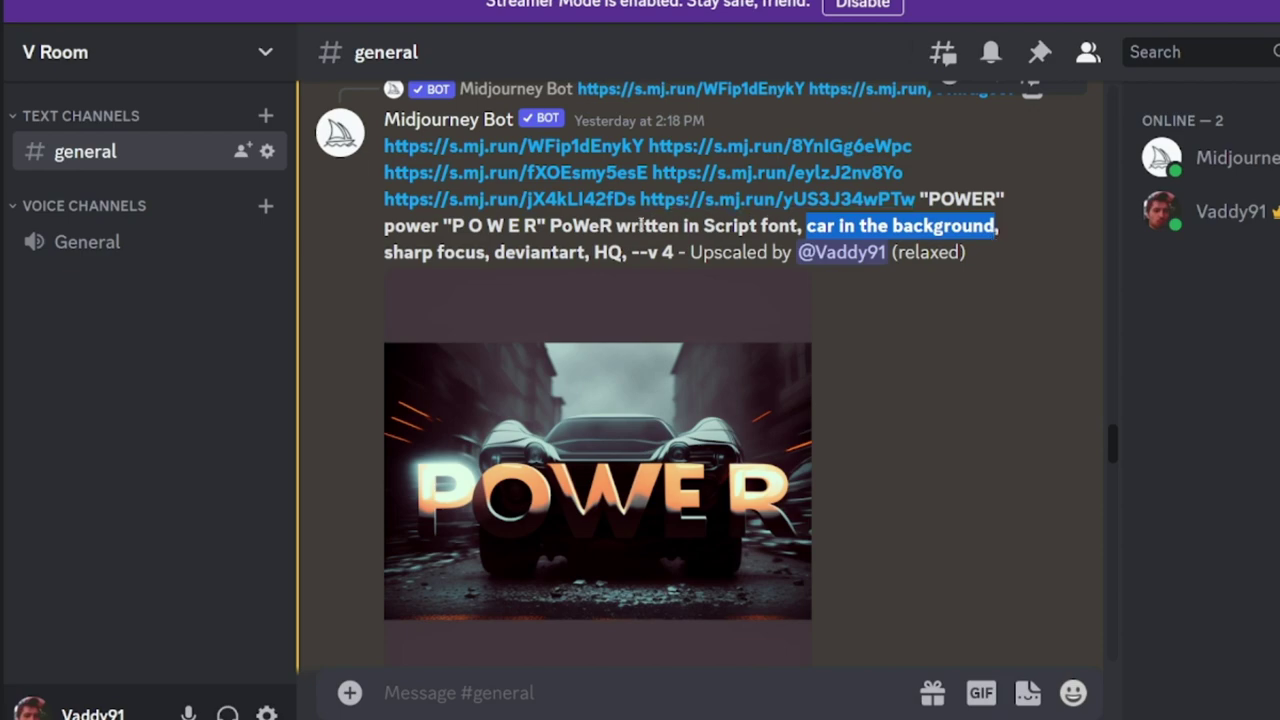
click(709, 122)
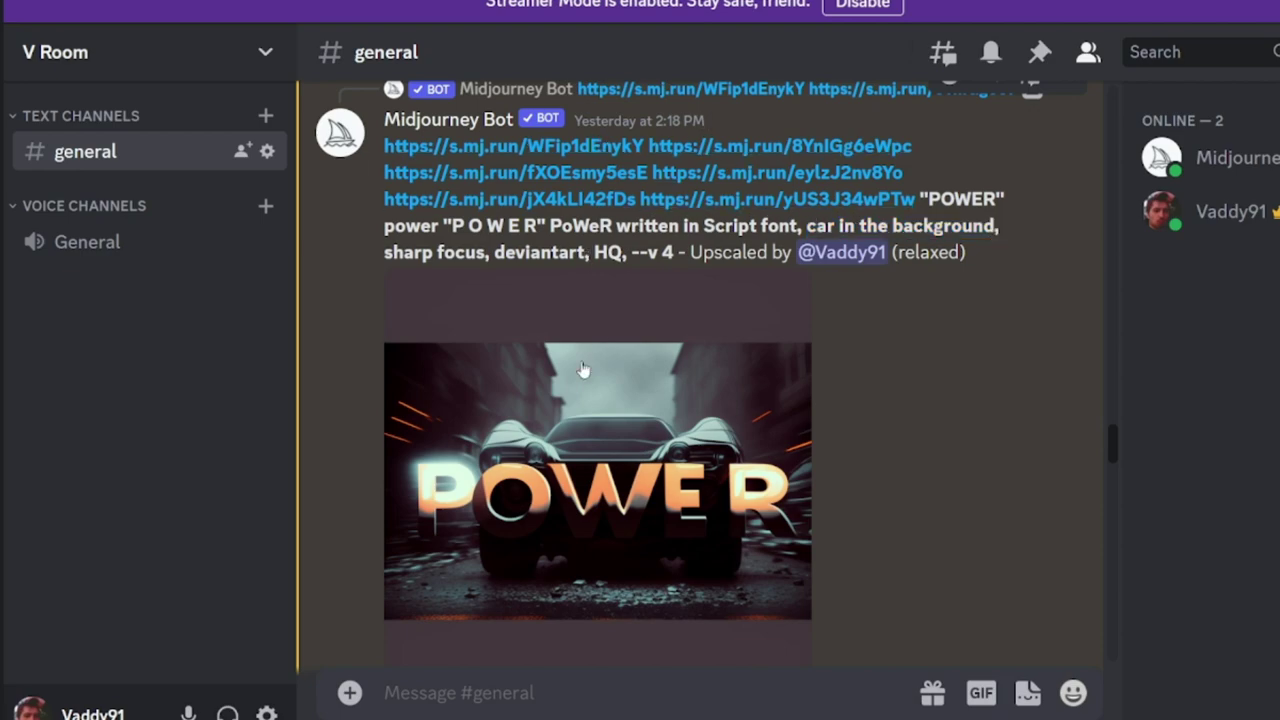
scroll(545, 527, down, 10)
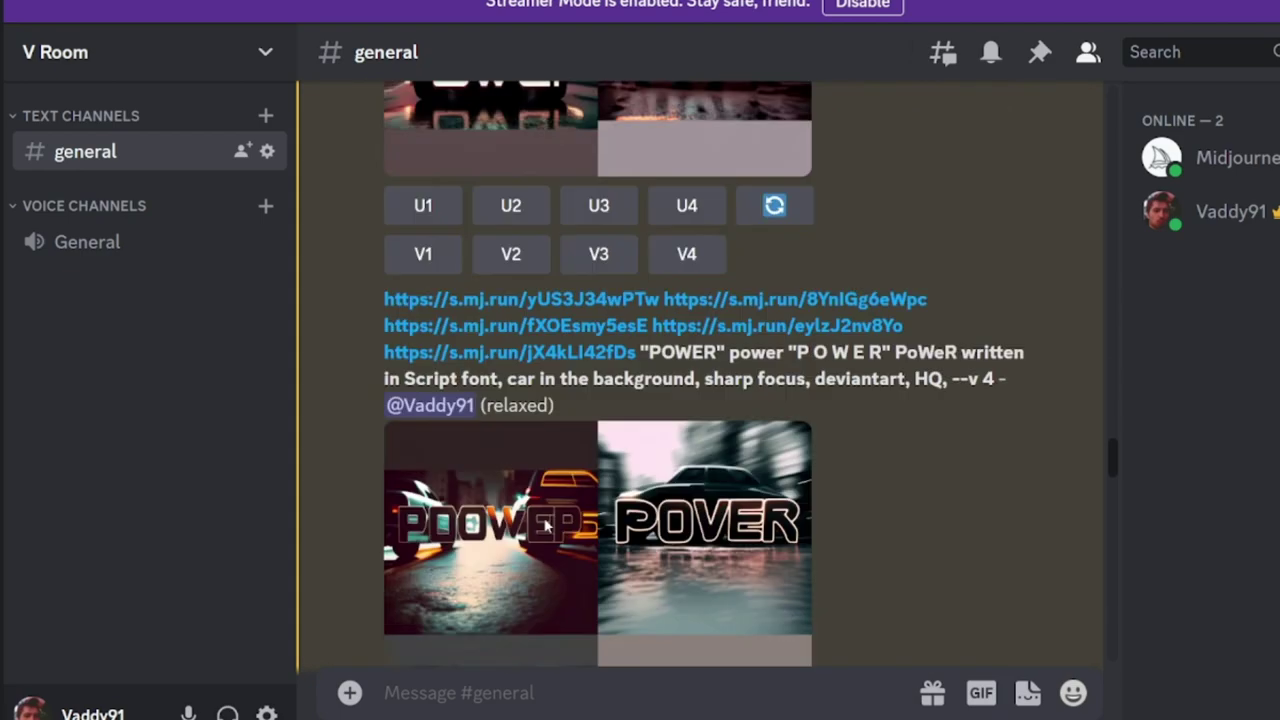
scroll(545, 527, down, 10)
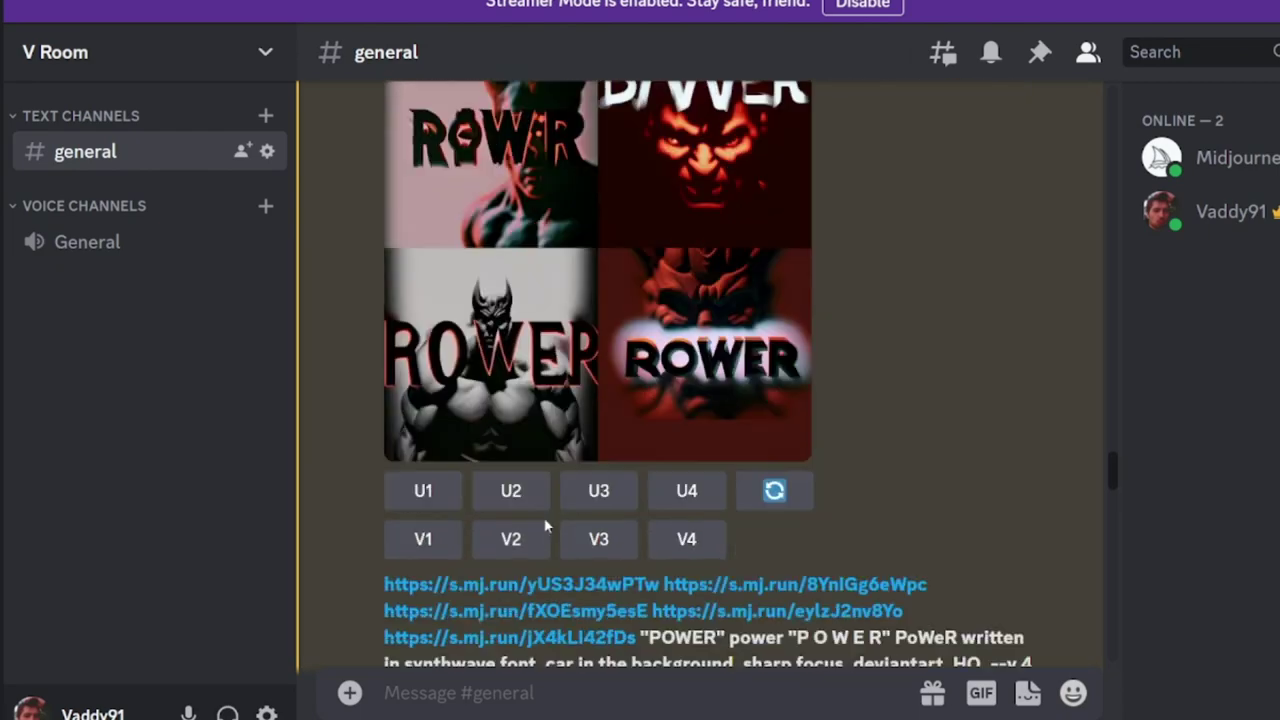
scroll(545, 527, down, 10)
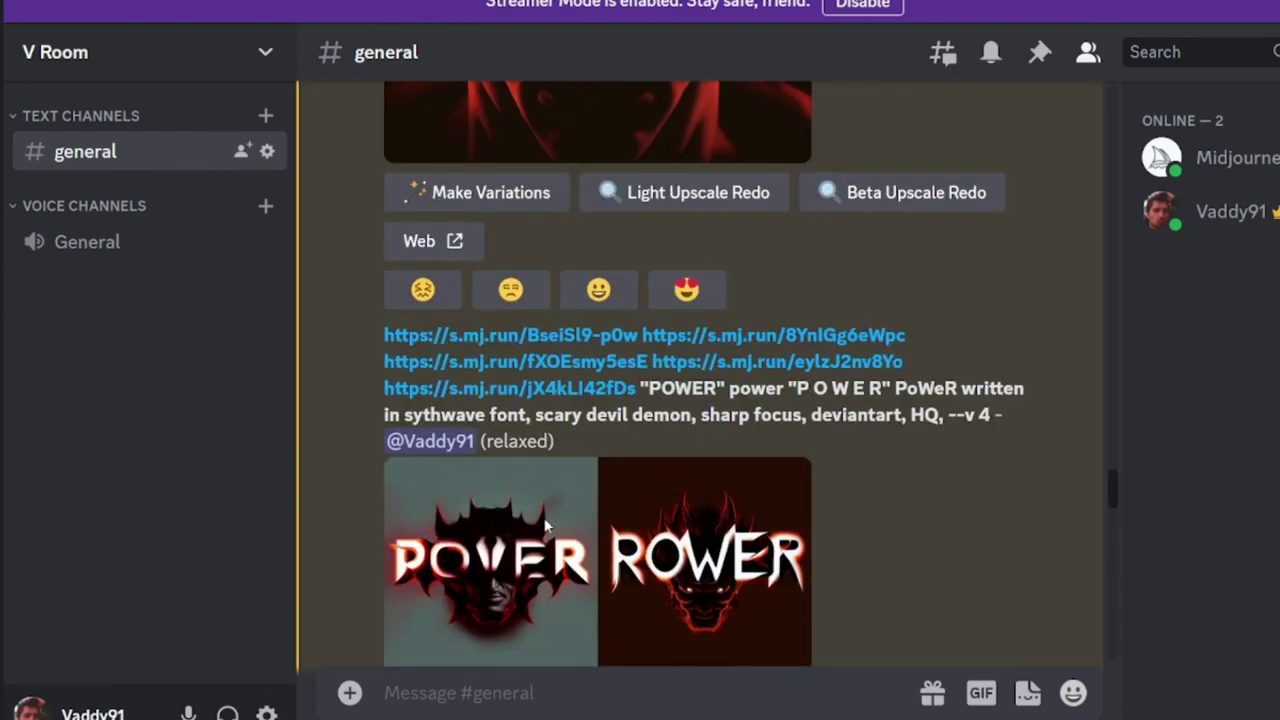
scroll(545, 527, down, 10)
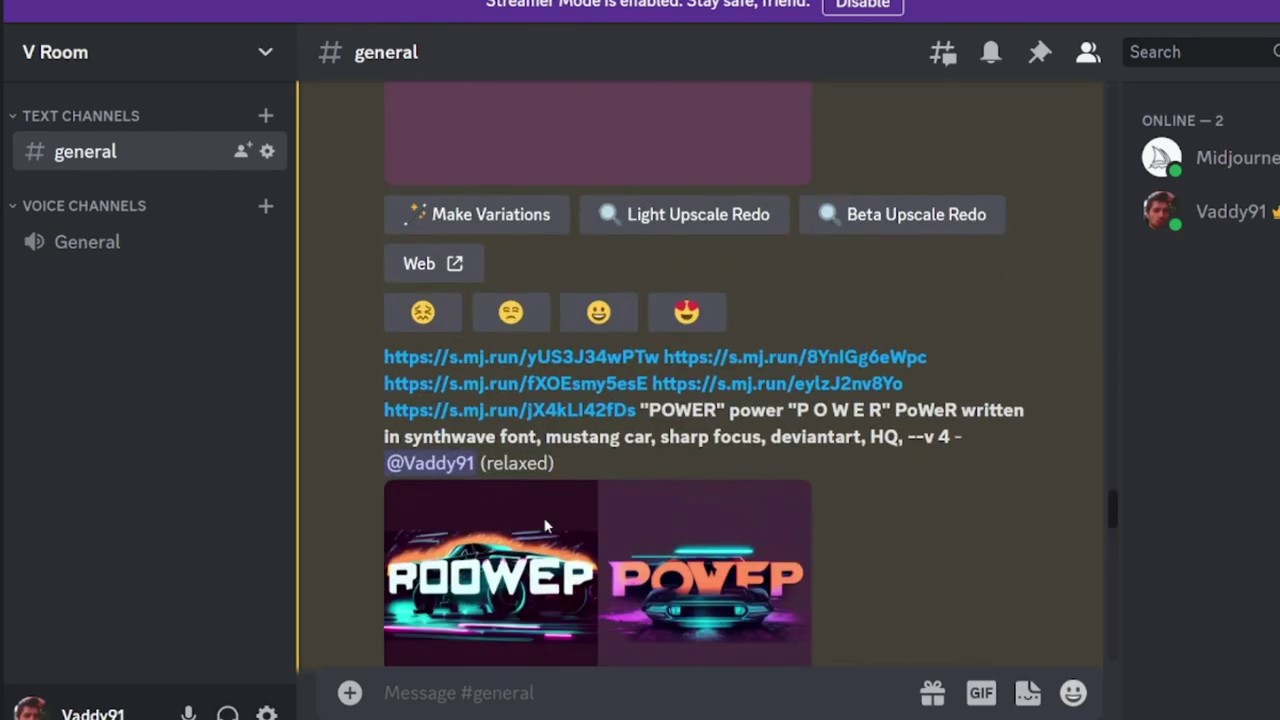
scroll(545, 527, down, 10)
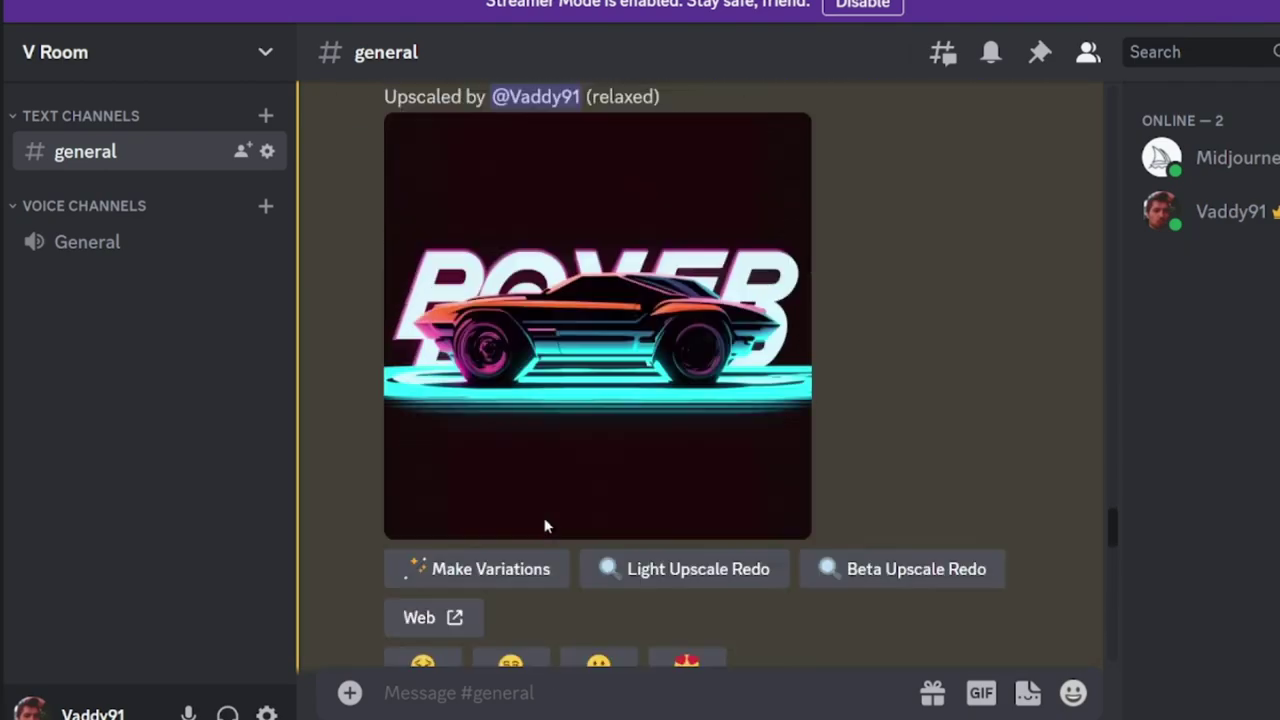
scroll(545, 527, down, 10)
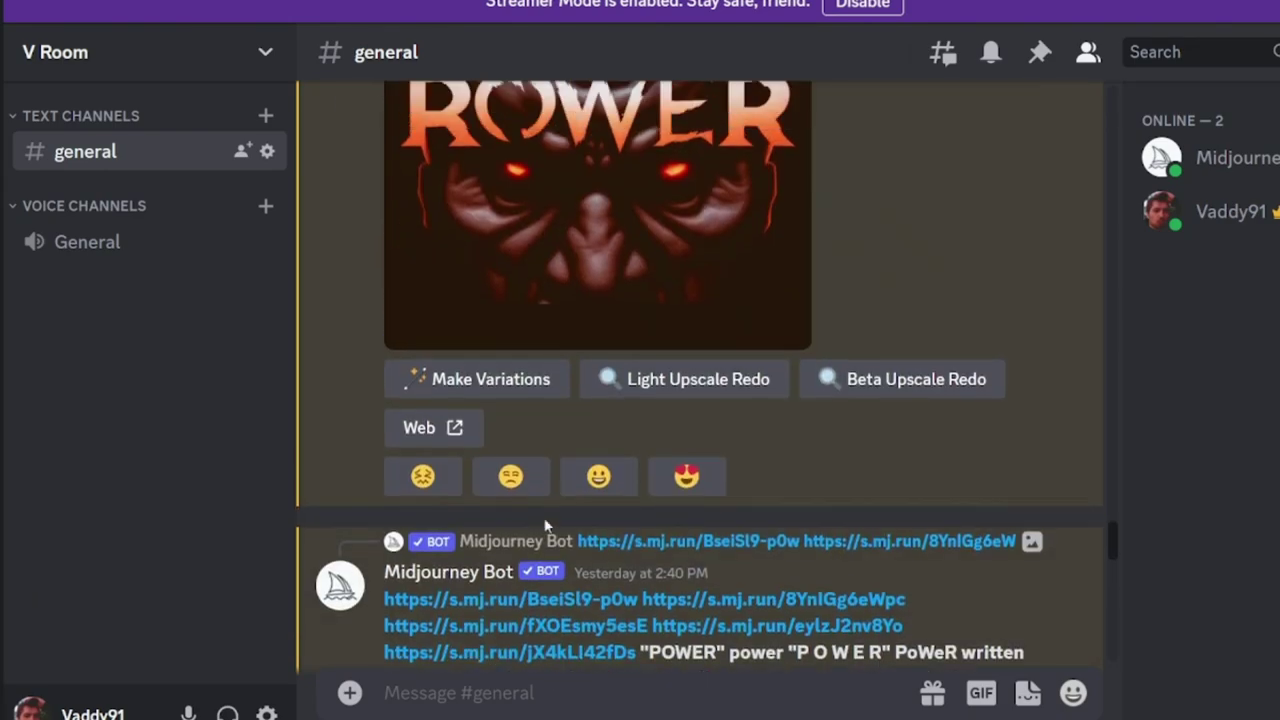
scroll(545, 527, down, 2)
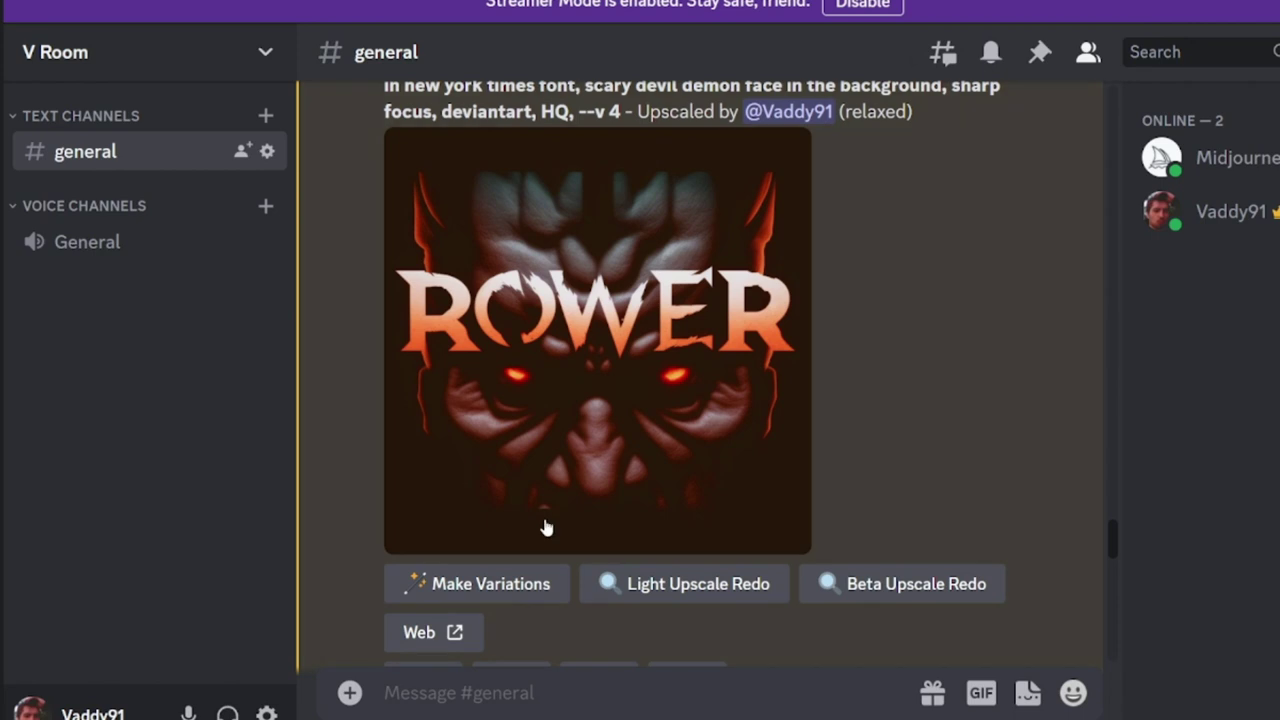
scroll(545, 527, up, 3)
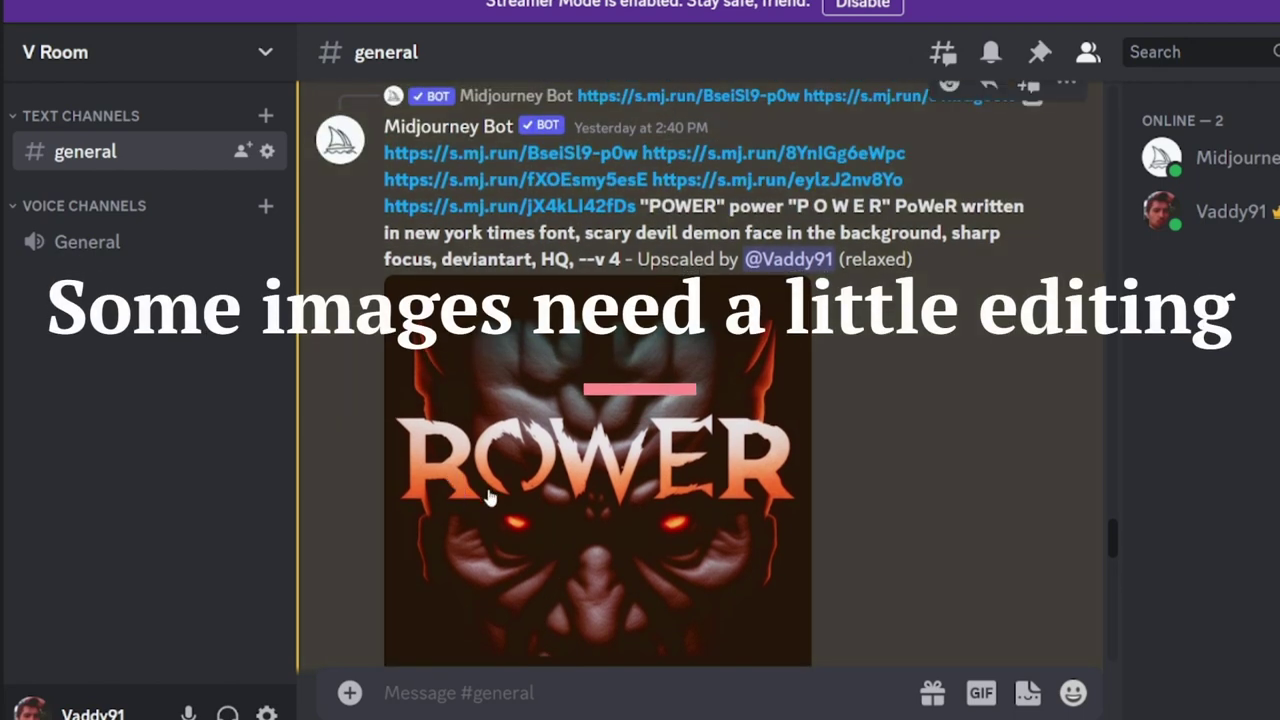
scroll(490, 497, down, 1)
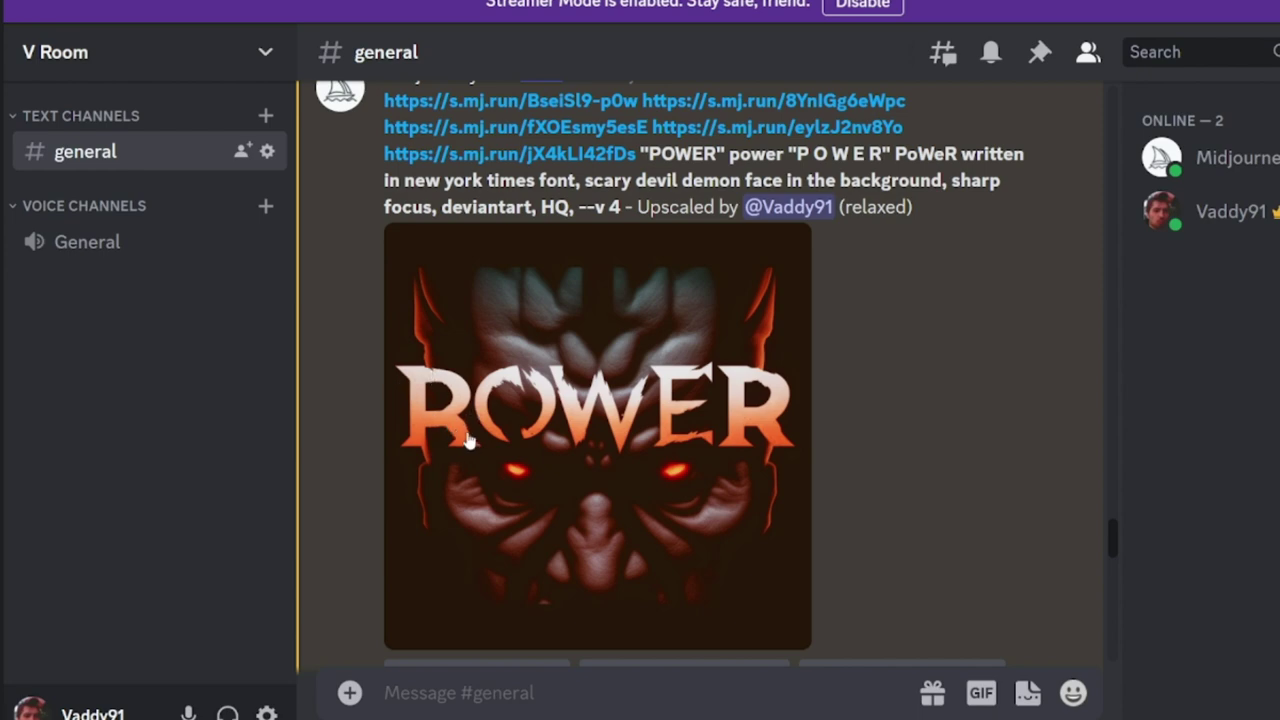
scroll(467, 440, down, 10)
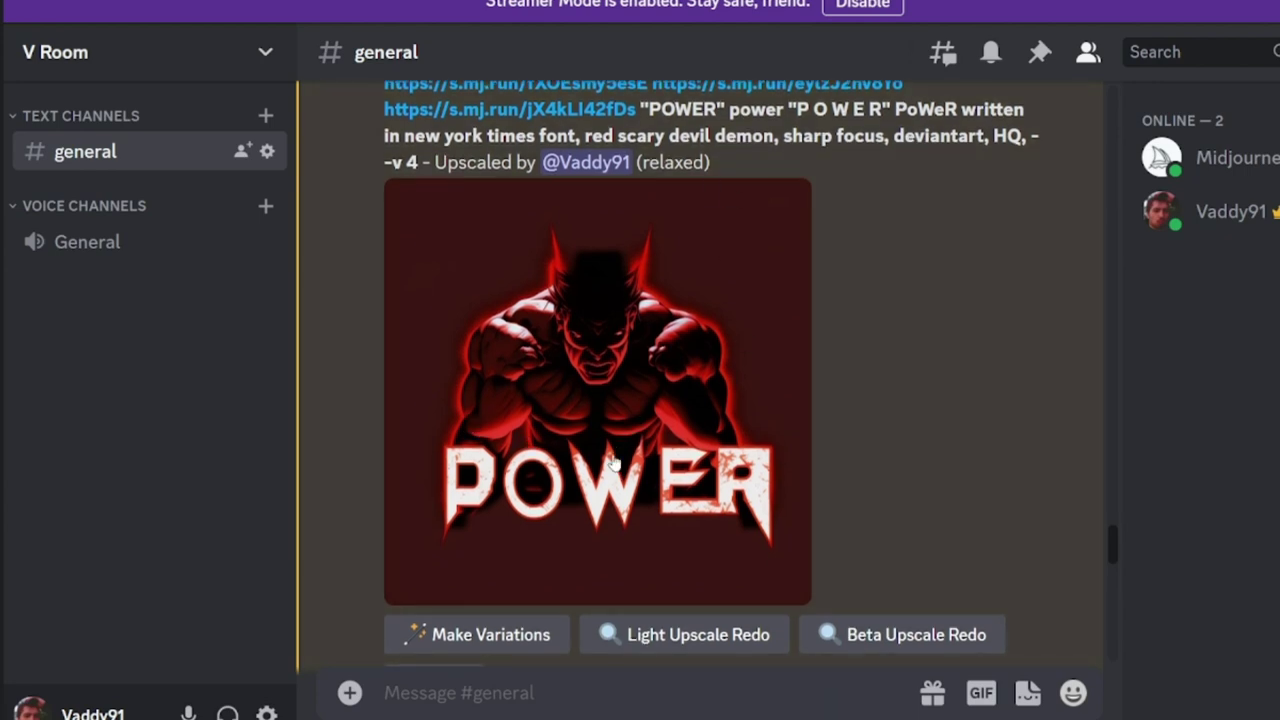
scroll(614, 462, down, 10)
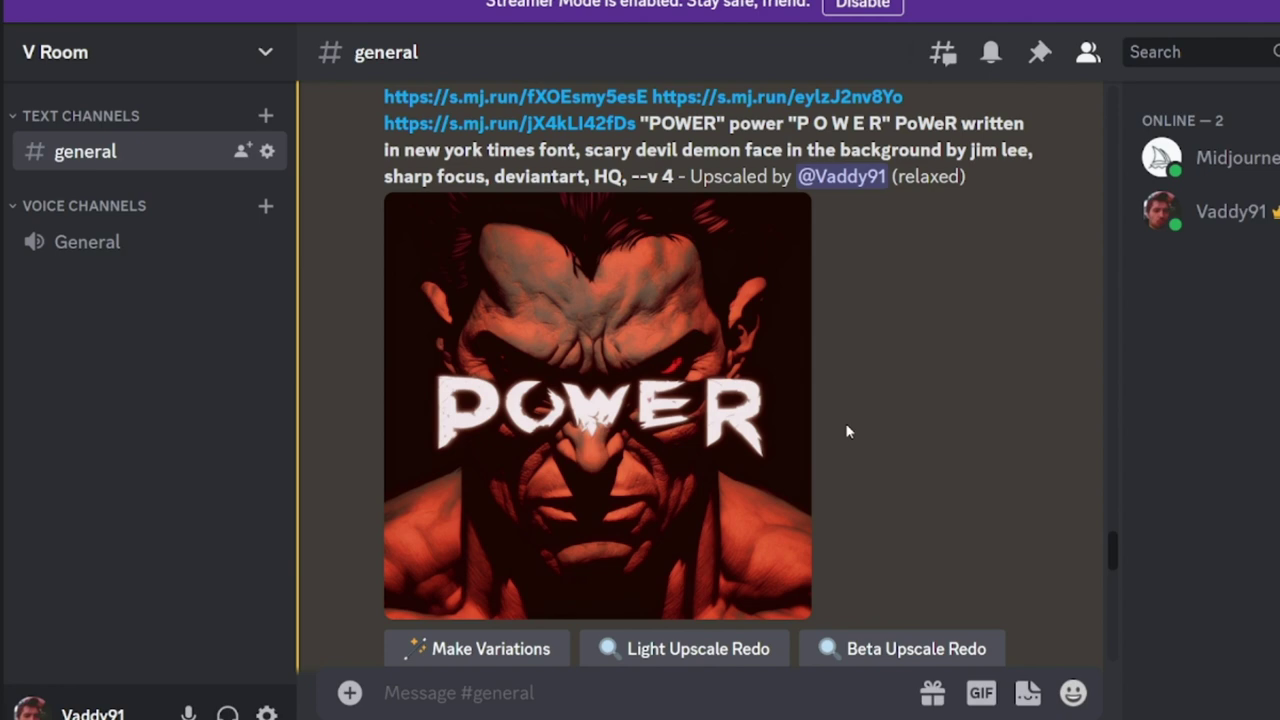
scroll(847, 432, down, 4)
- Scroll to the DESTINY messages and preview the DESTINY font samples image
scroll(847, 432, up, 3)
scroll(847, 432, up, 3)
scroll(847, 432, down, 3)
scroll(847, 432, down, 3)
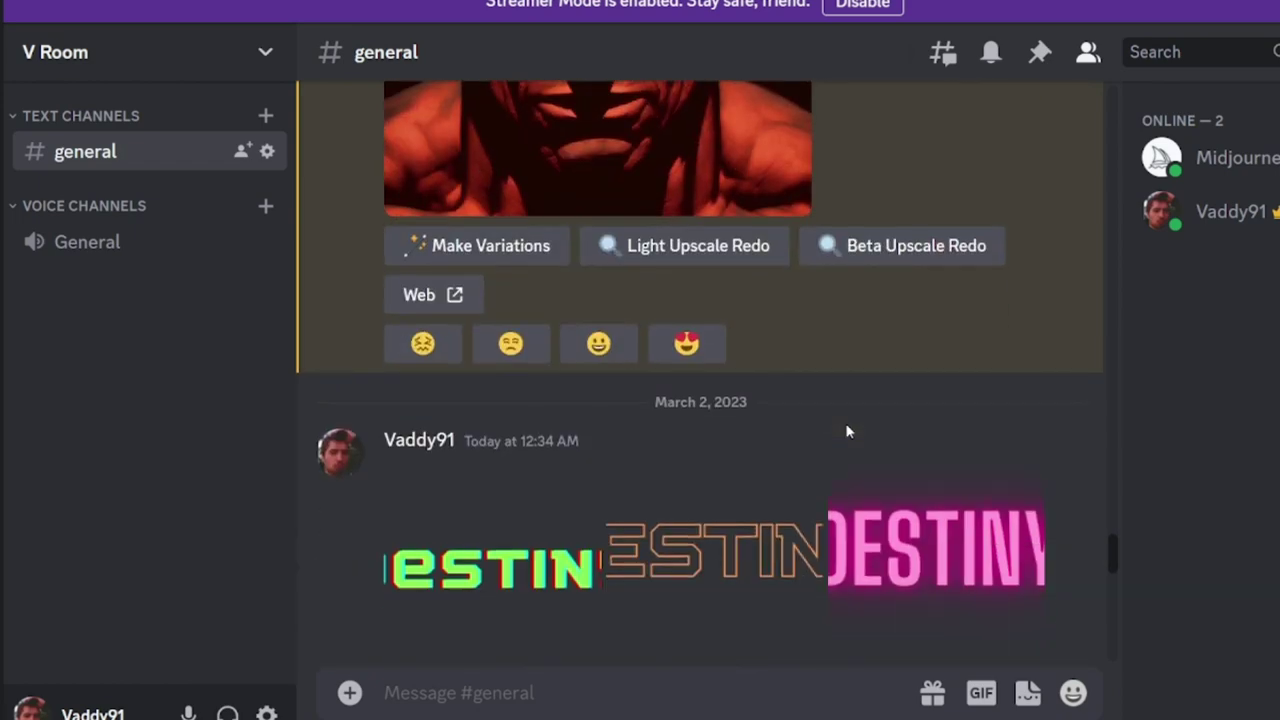
scroll(847, 432, down, 4)
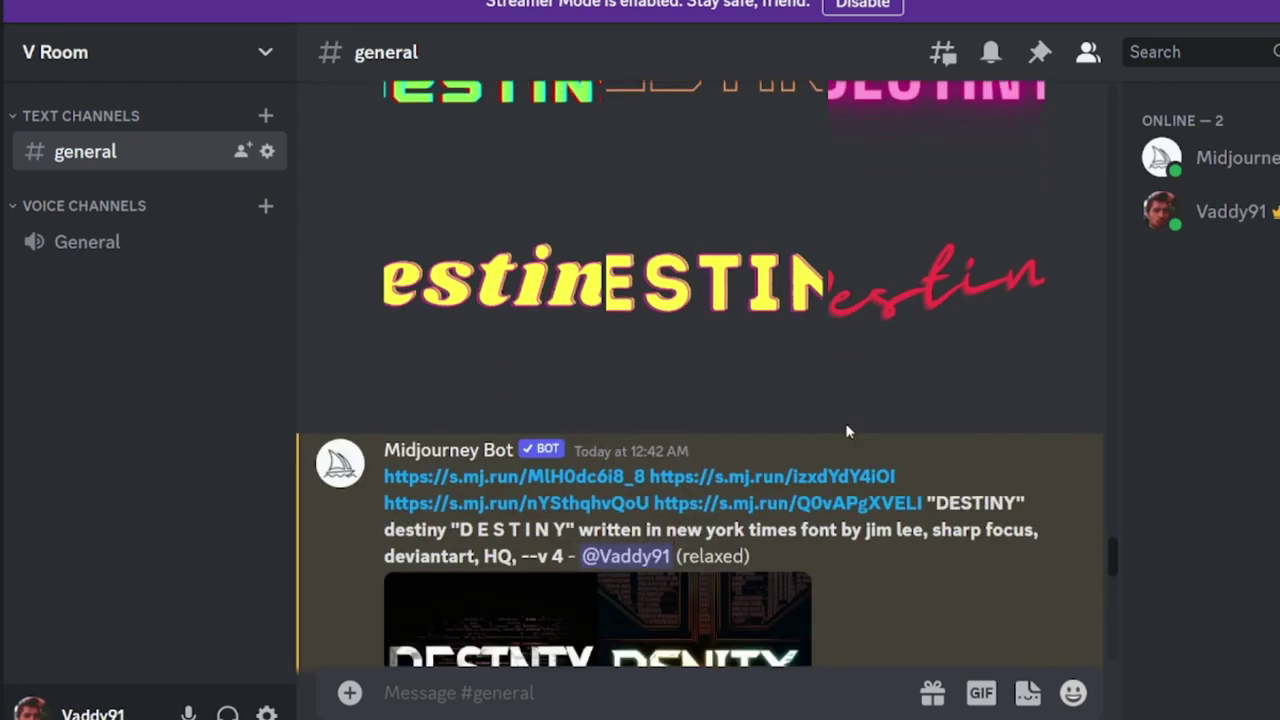
scroll(847, 432, up, 8)
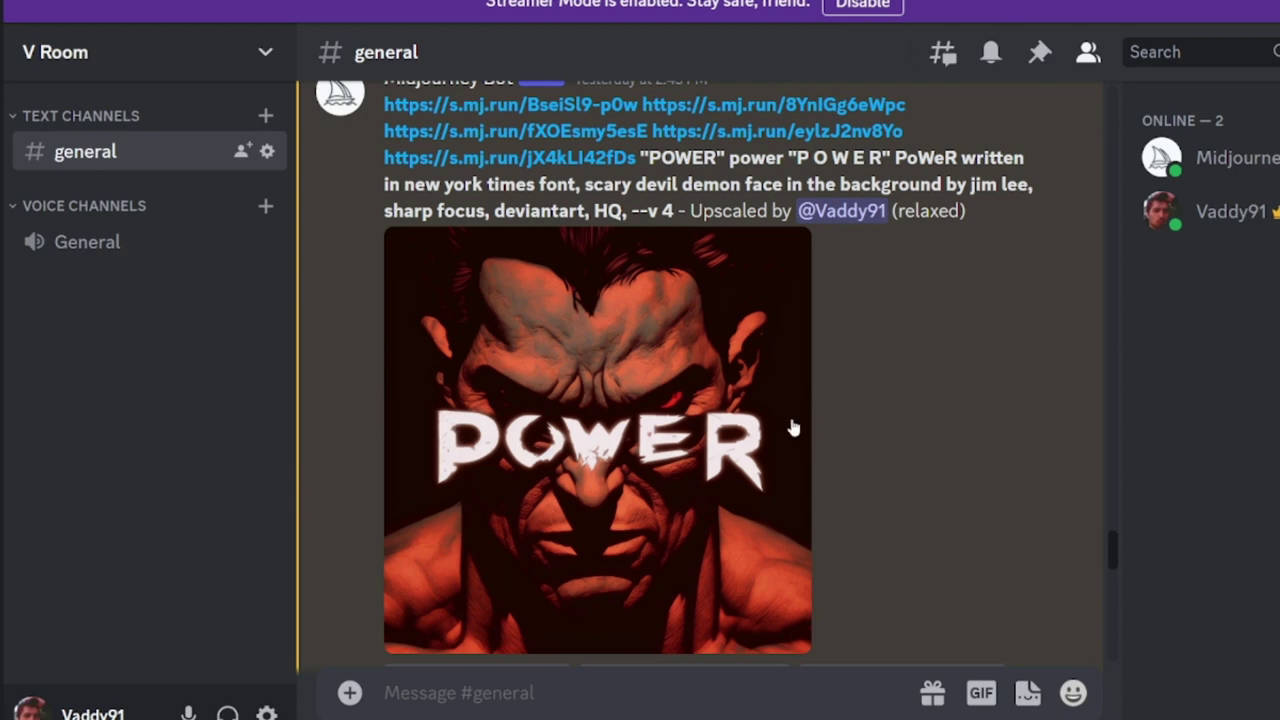
scroll(793, 428, down, 5)
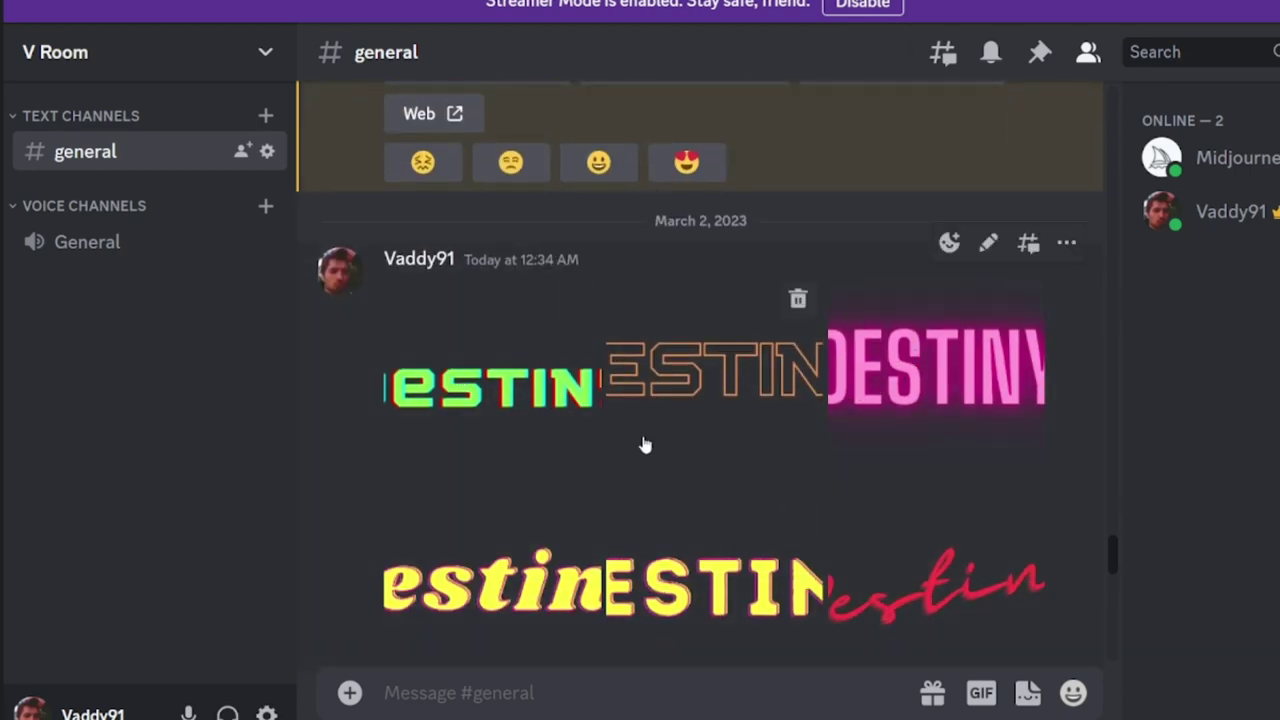
click(515, 390)
key(Escape)
- Find the upscaled DESINTY image and place it on page 12 of the Canva design
scroll(774, 563, down, 15)
scroll(770, 560, down, 5)
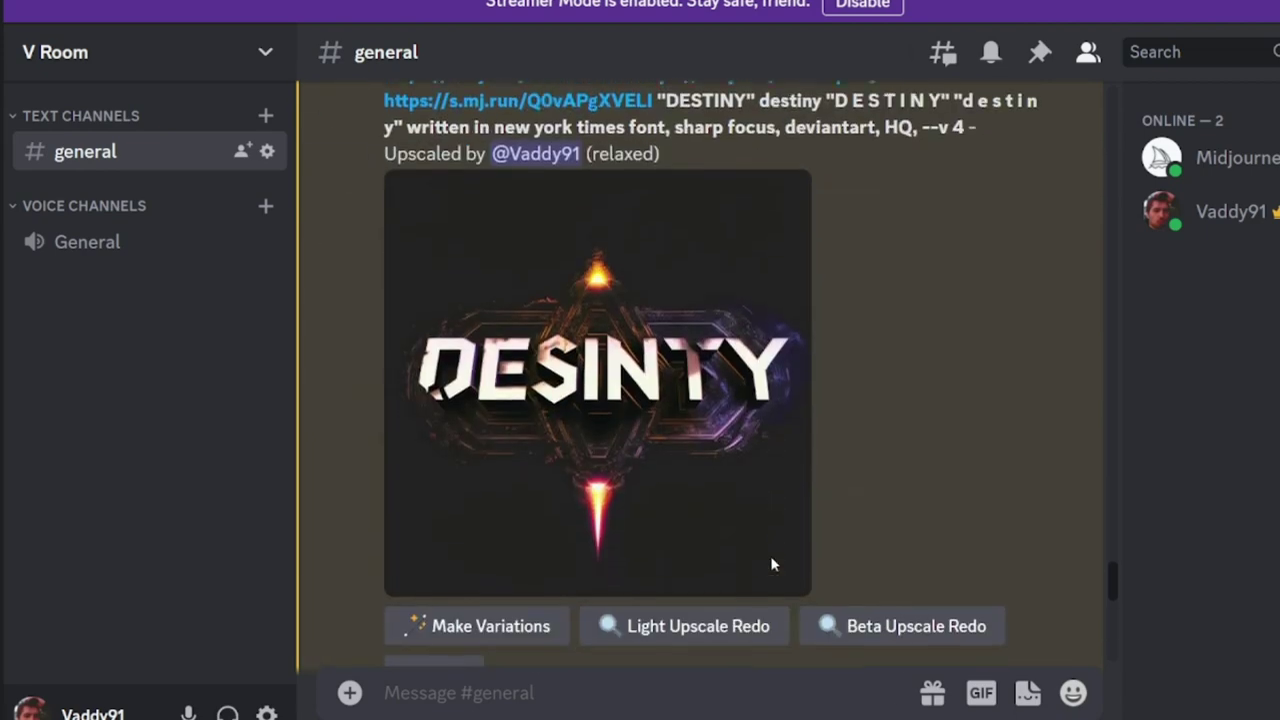
scroll(760, 500, up, 2)
scroll(580, 318, up, 1)
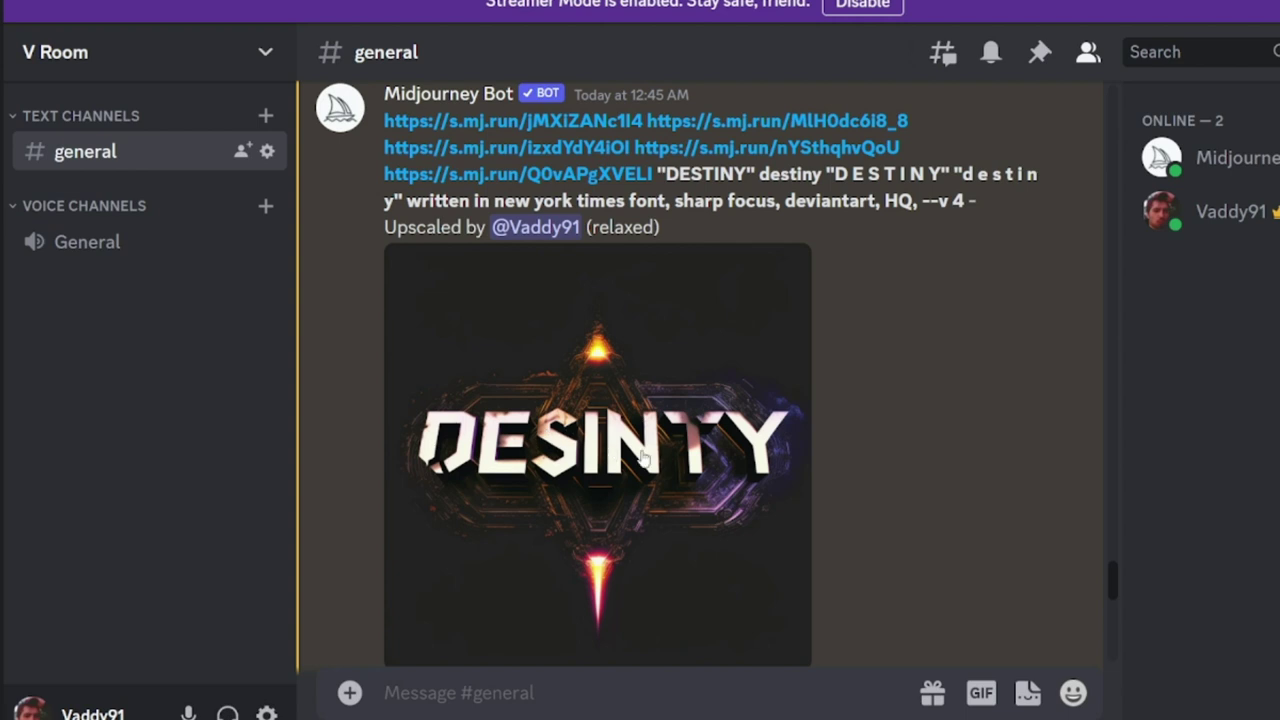
scroll(591, 502, down, 2)
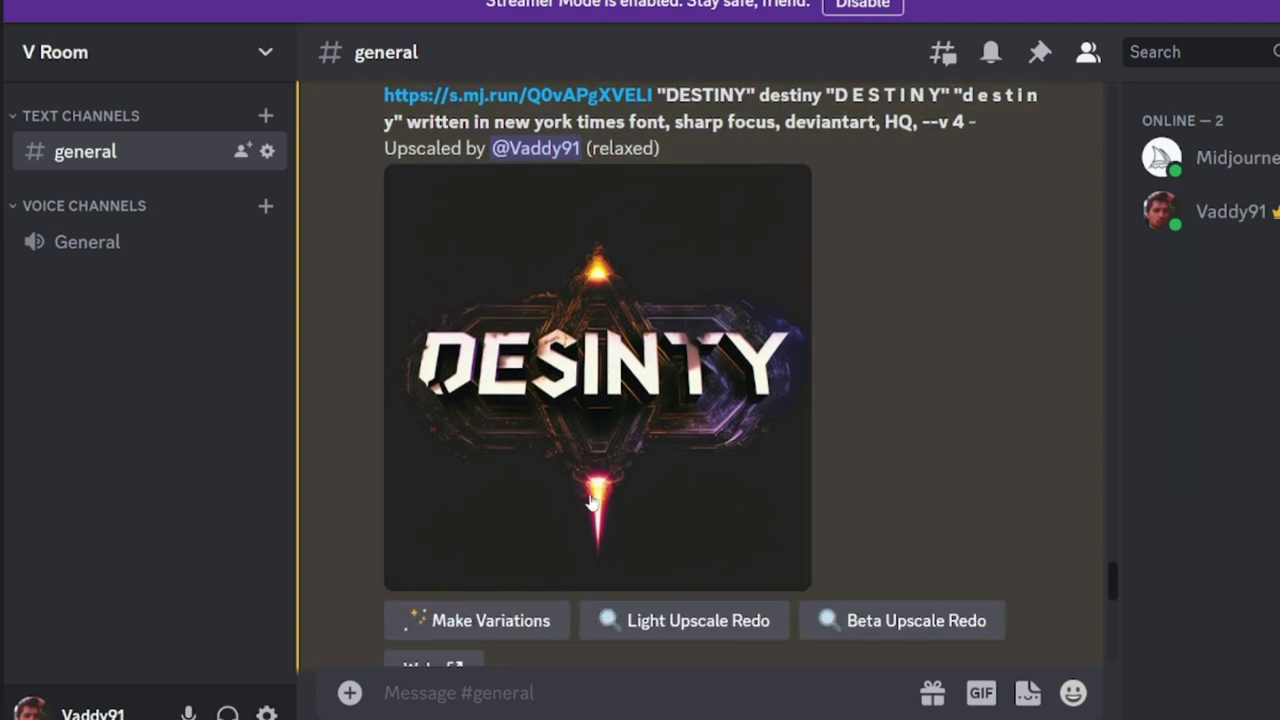
scroll(591, 502, up, 1)
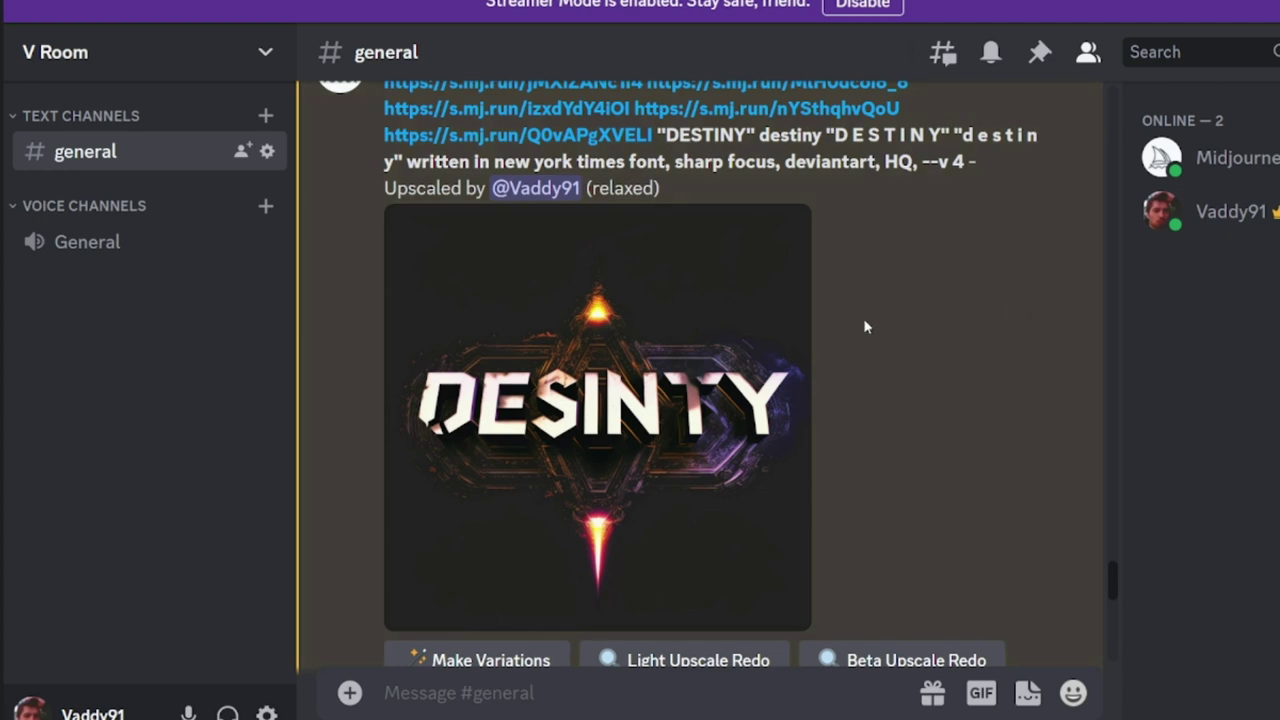
scroll(866, 326, up, 3)
scroll(866, 326, down, 2)
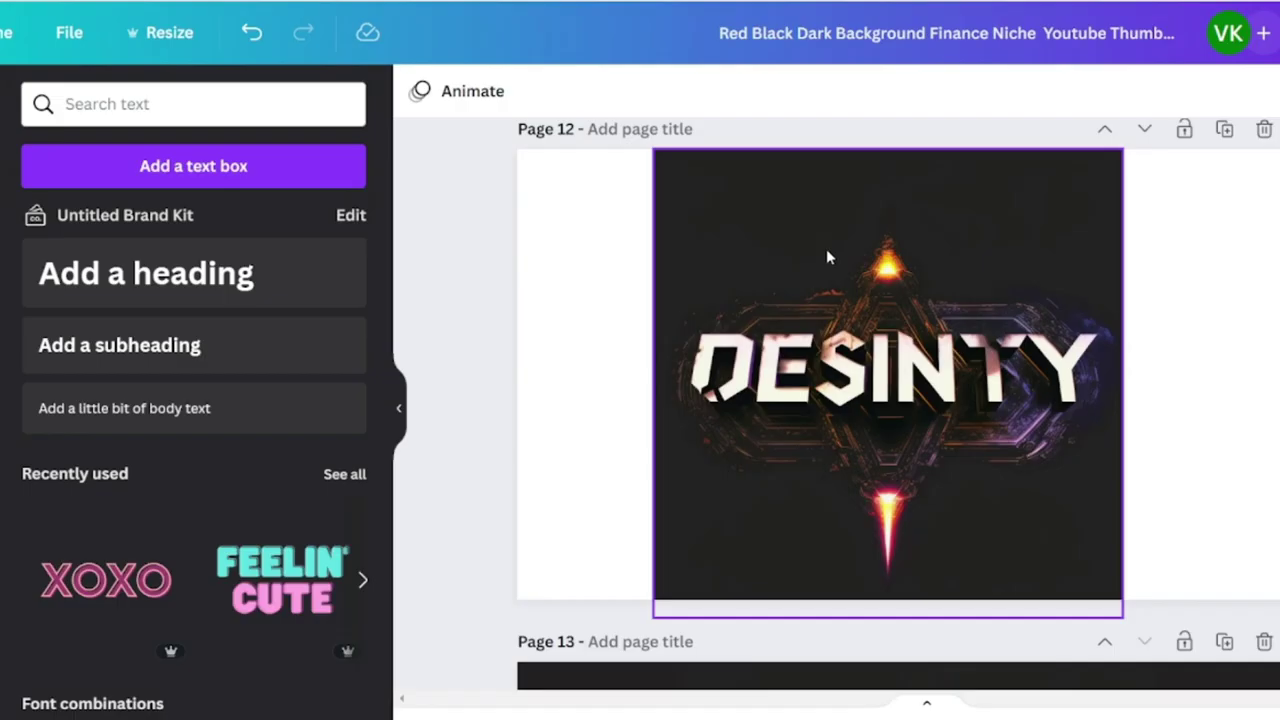
drag(829, 257, 705, 257)
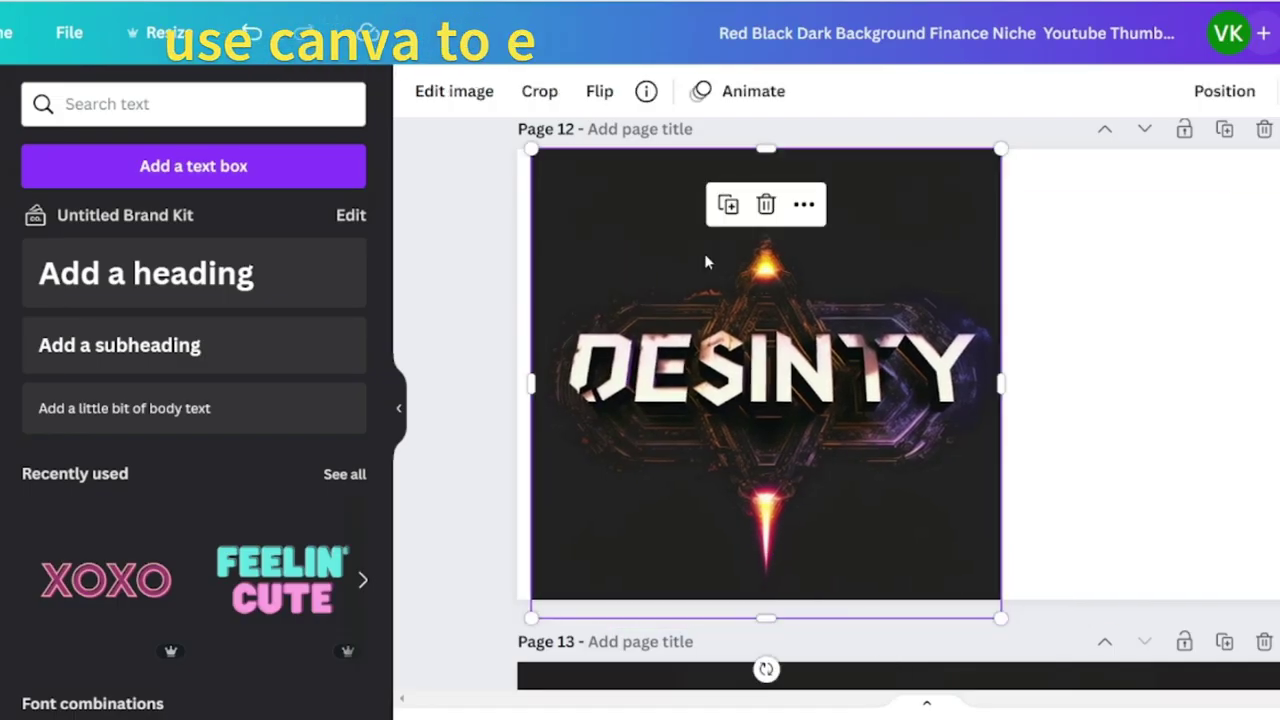
- Duplicate the DESINTY image and crop the copy down to just the IN letters
key(shift+Right)
key(shift+Down)
mouse_move(760, 281)
mouse_down()
mouse_move(920, 260)
mouse_move(866, 277)
mouse_move(1061, 300)
mouse_move(1134, 280)
mouse_move(729, 301)
mouse_move(761, 300)
mouse_up()
drag(1033, 404, 876, 408)
drag(585, 401, 782, 398)
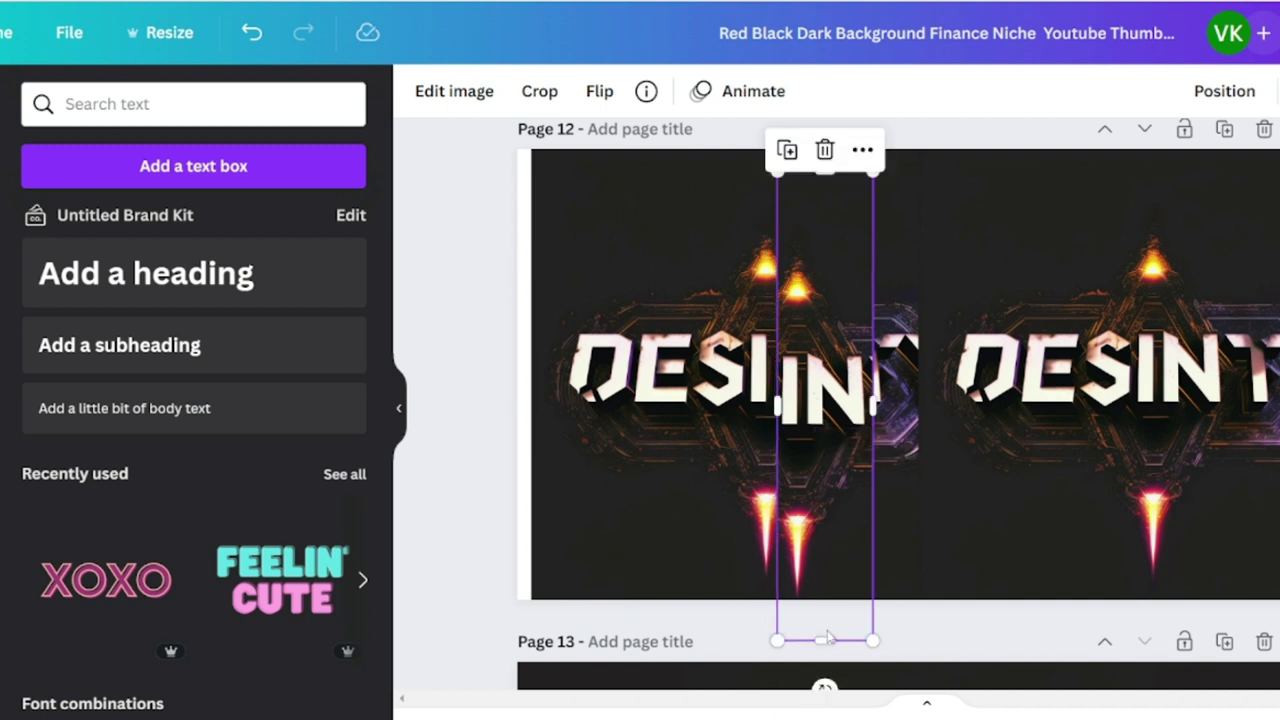
drag(825, 641, 815, 438)
drag(828, 190, 672, 505)
- Crop another DESINTY copy down to a narrow piece holding only the letter T
click(1165, 400)
drag(1165, 400, 1003, 418)
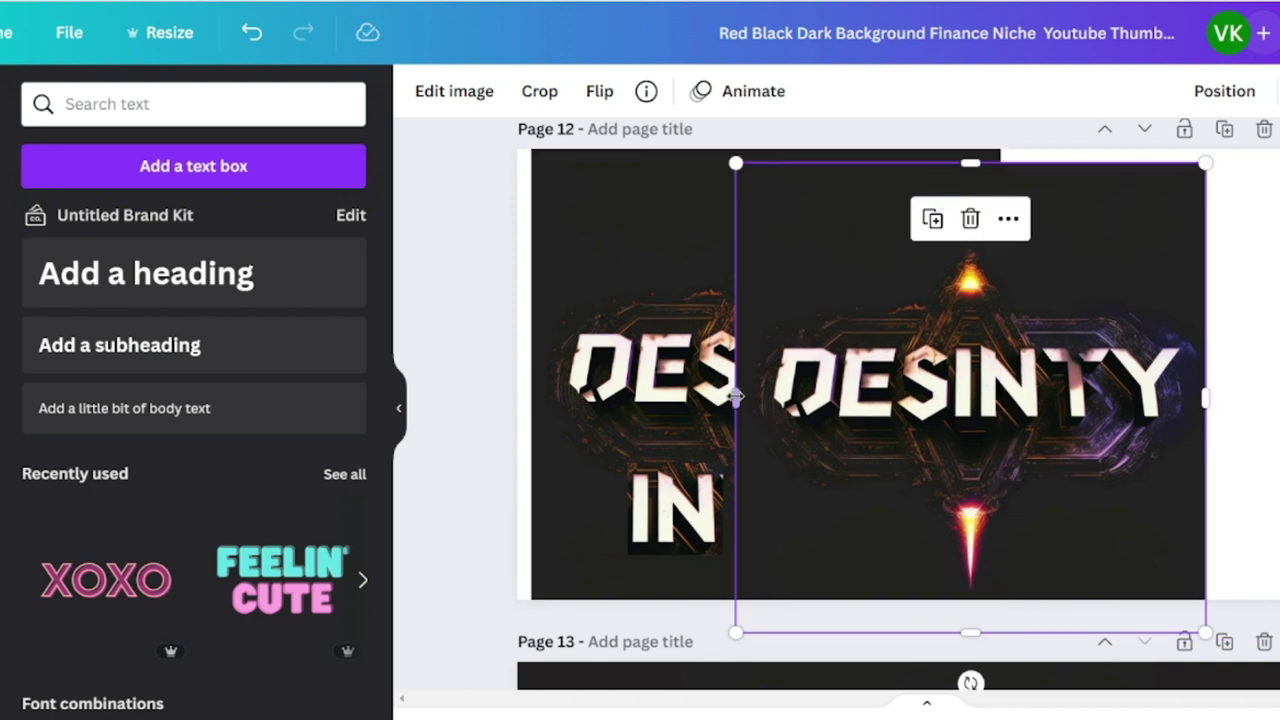
drag(737, 400, 1040, 385)
drag(1206, 396, 1114, 397)
scroll(1078, 205, up, 3)
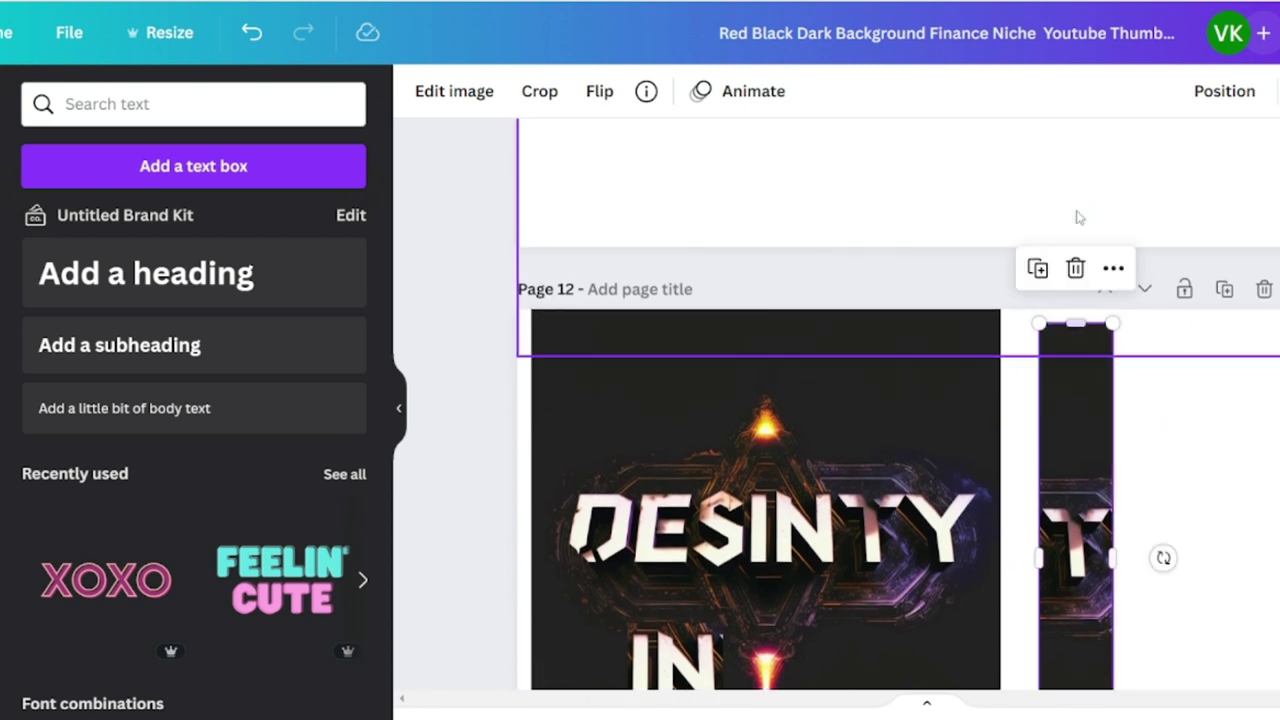
drag(1075, 330, 1056, 481)
scroll(1080, 640, down, 3)
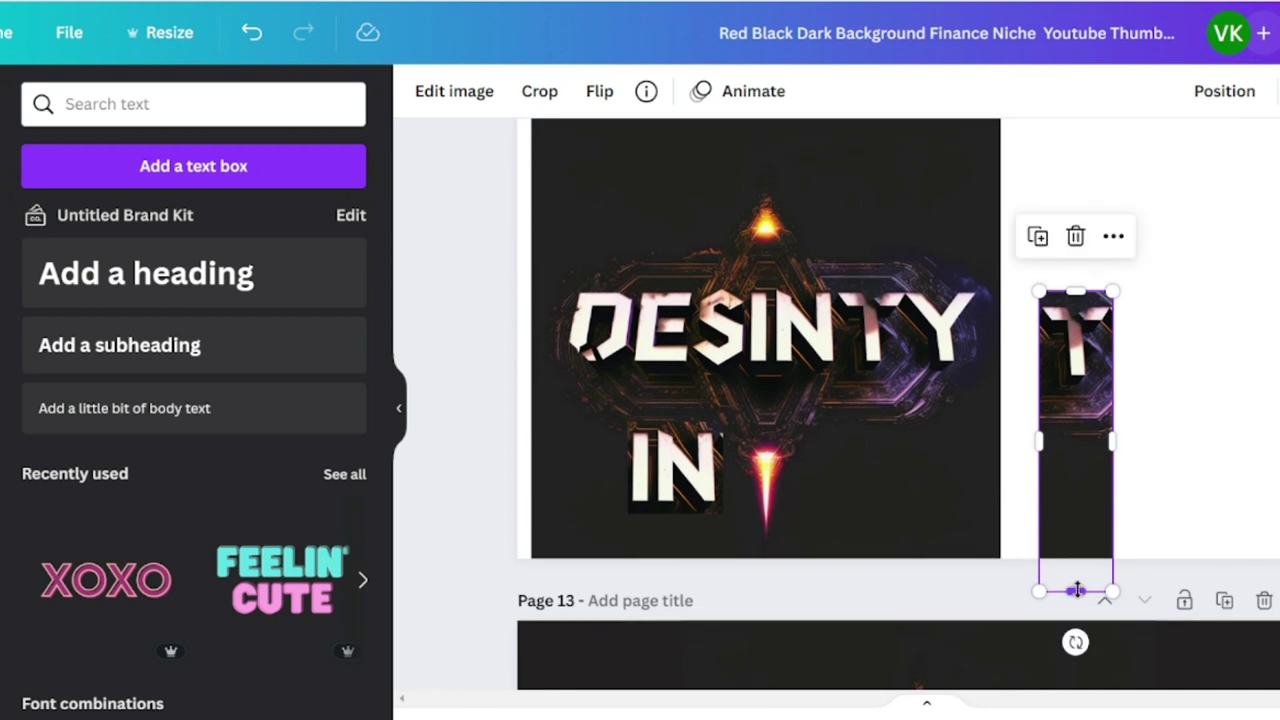
drag(1076, 592, 1076, 388)
- Place the T over the N and slide IN beside it to spell DESTINY
drag(690, 466, 857, 461)
drag(1080, 320, 792, 307)
drag(845, 462, 907, 350)
- Trim the top and bottom of the T piece and nudge it up slightly
click(1100, 371)
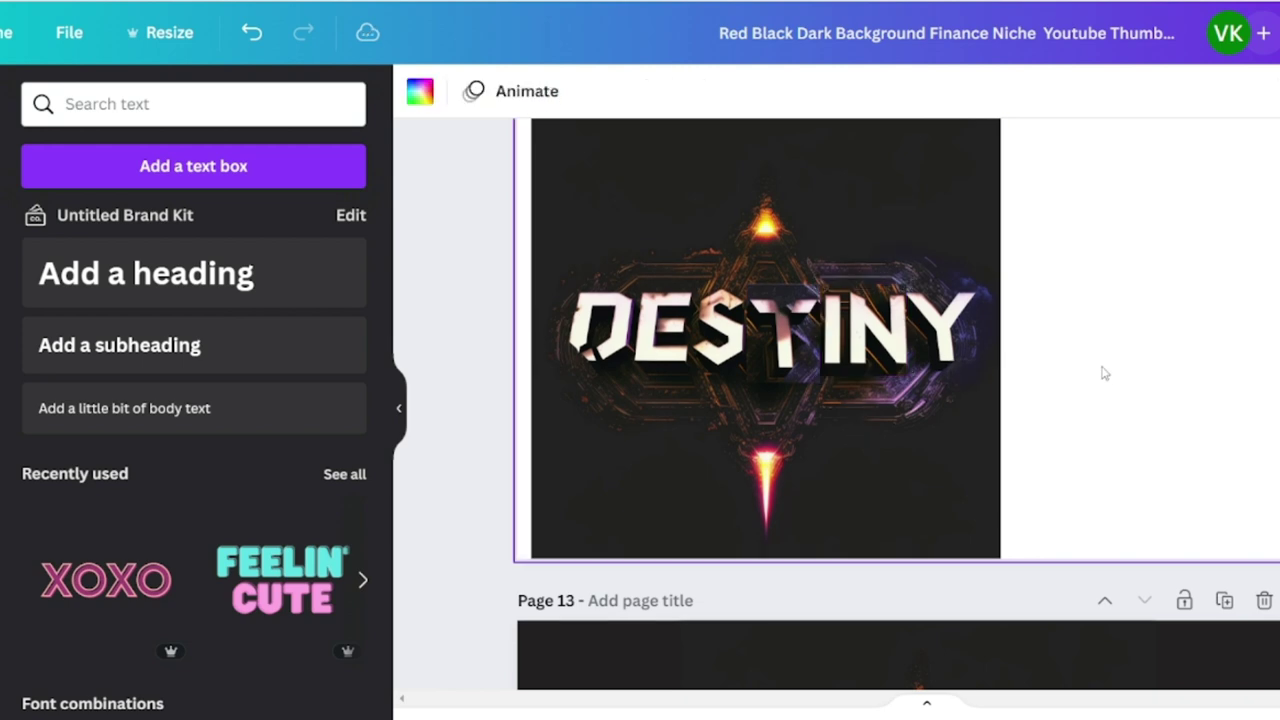
scroll(850, 420, up, 2)
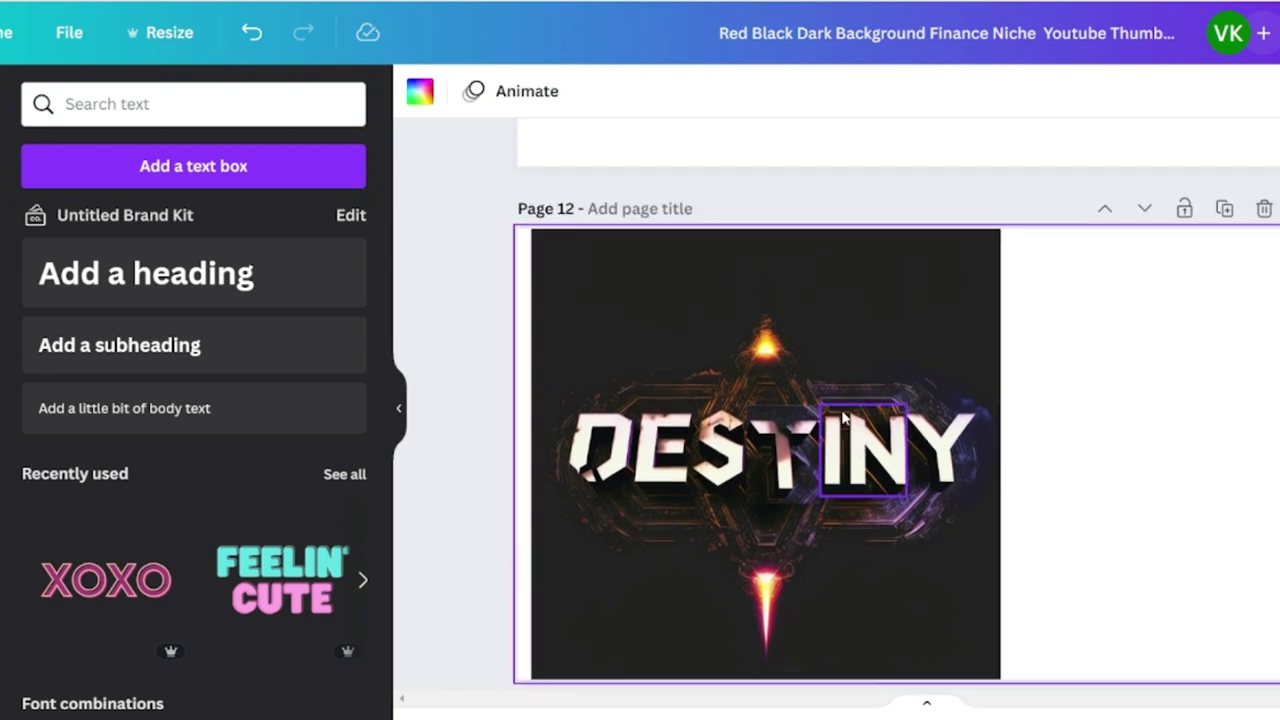
scroll(857, 576, up, 4)
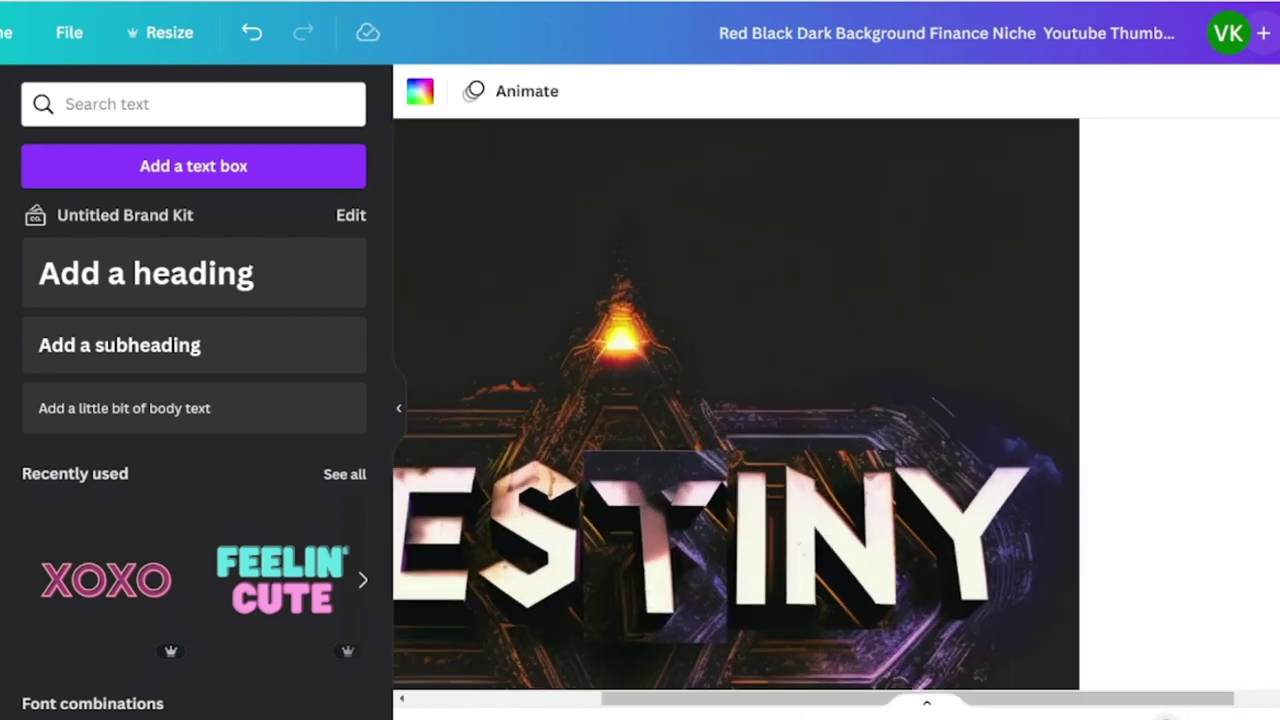
scroll(857, 576, up, 1)
scroll(857, 576, down, 2)
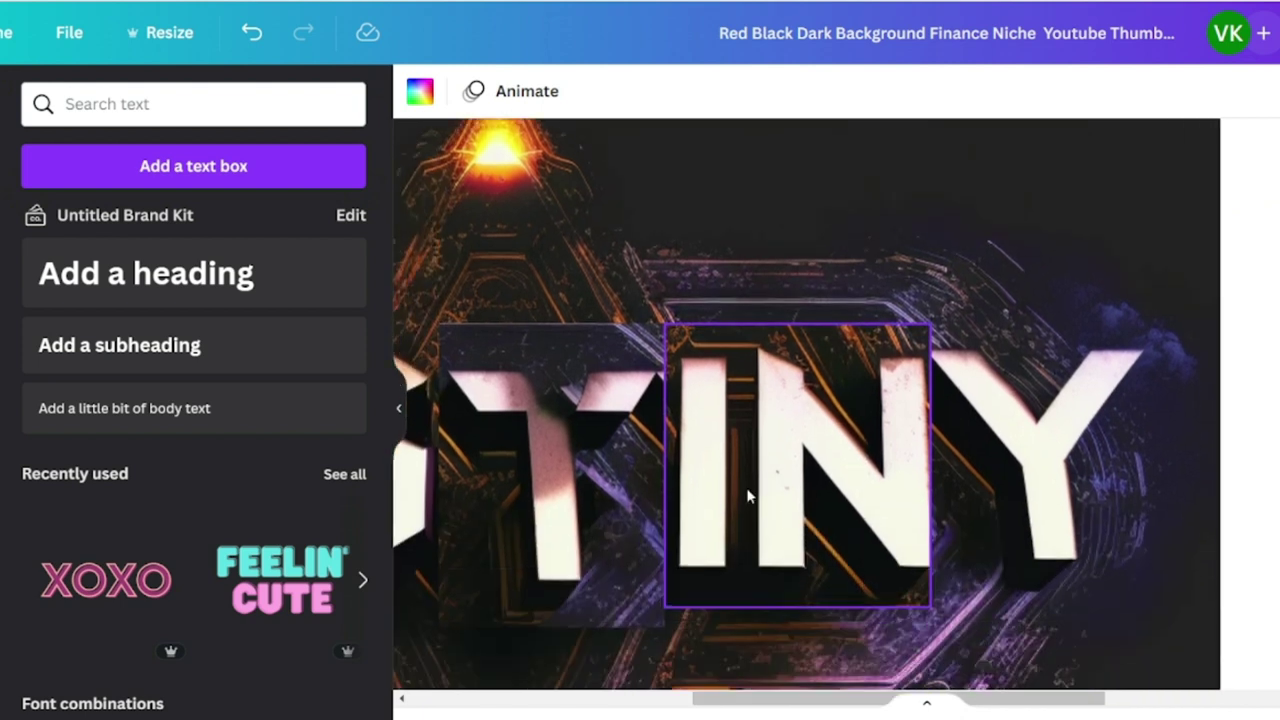
click(588, 416)
drag(549, 315, 549, 360)
drag(558, 438, 551, 420)
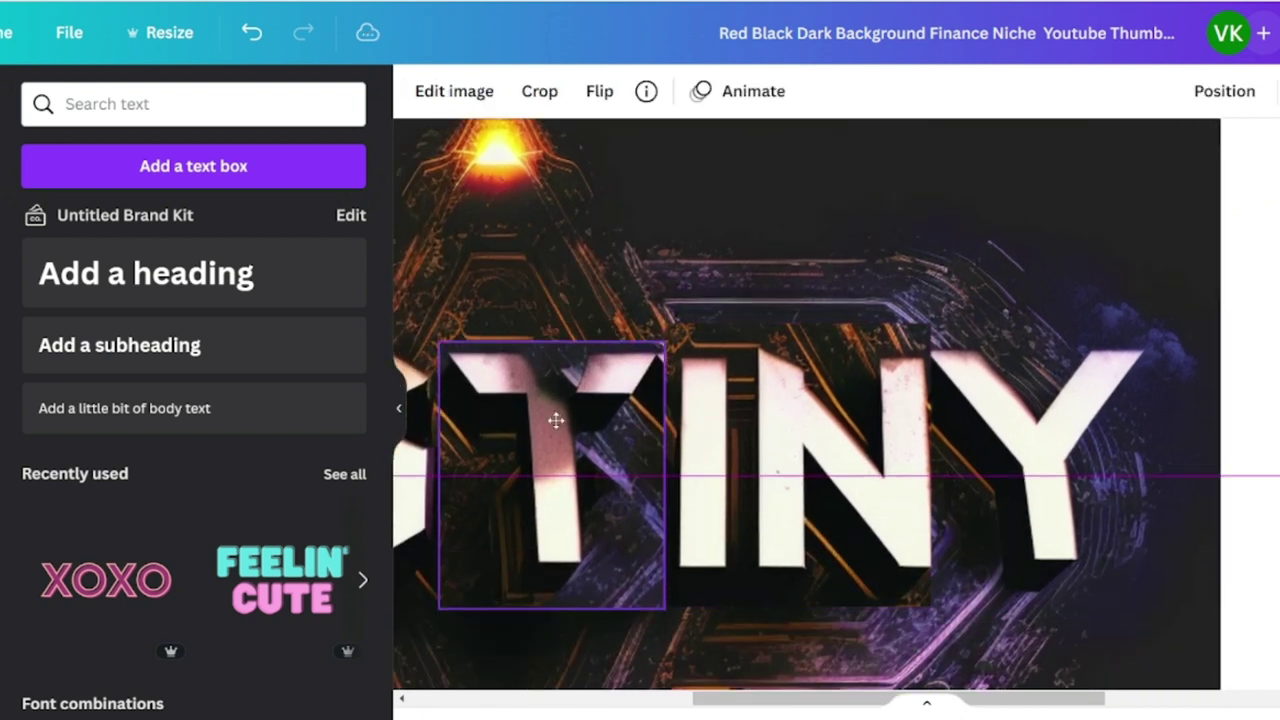
drag(557, 603, 554, 576)
- Trim the TINY piece's top and bottom and nudge it into line with the T
click(864, 433)
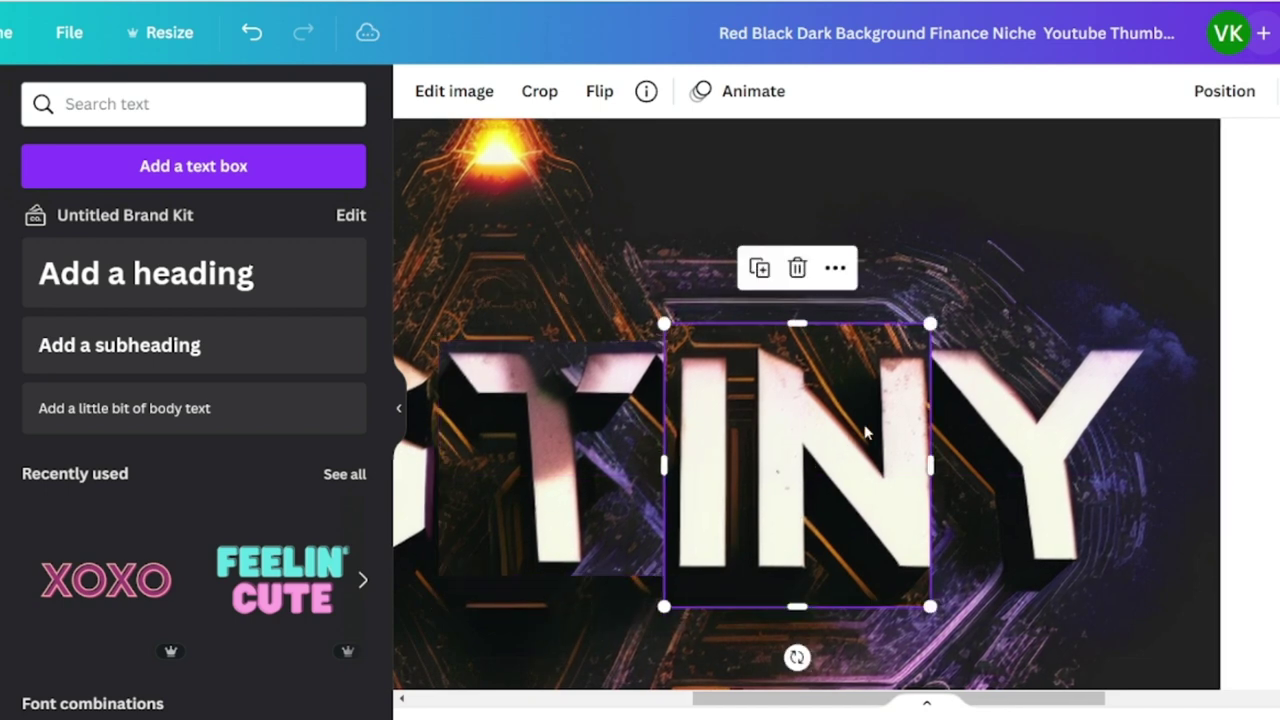
drag(866, 432, 852, 427)
click(784, 306)
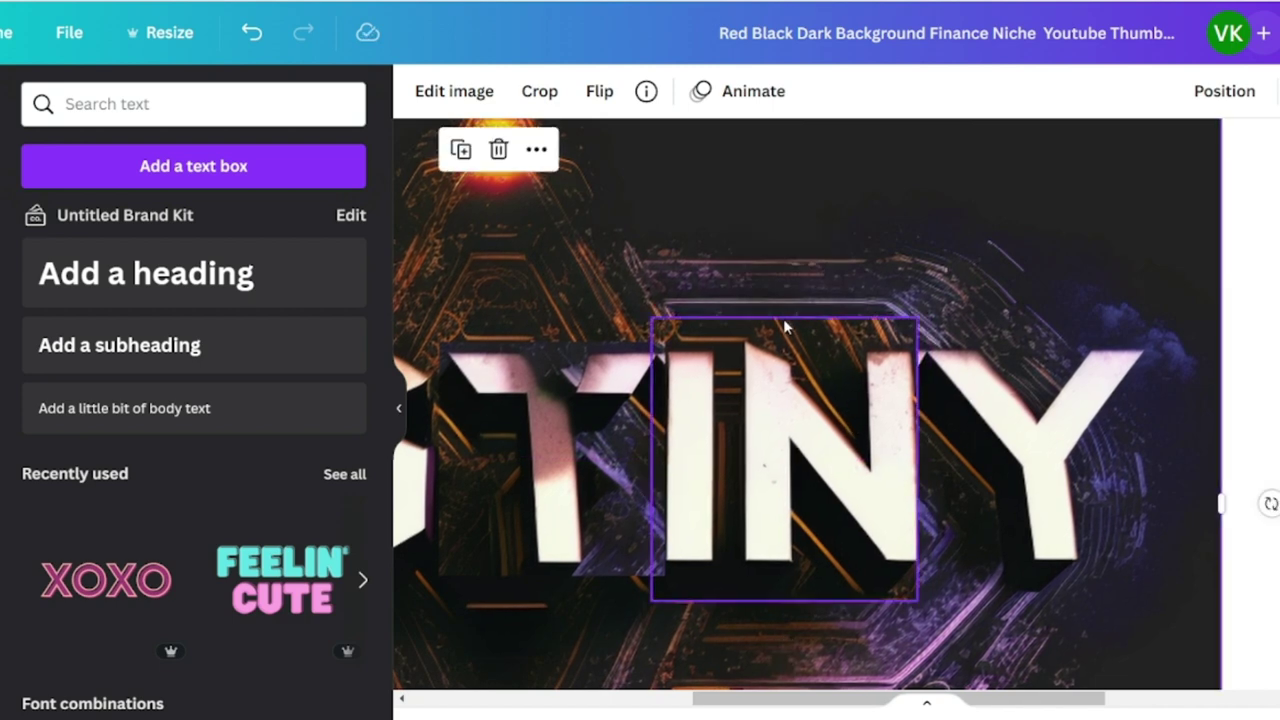
click(781, 332)
drag(784, 315, 784, 341)
drag(789, 503, 802, 507)
drag(804, 608, 803, 576)
scroll(686, 582, left, 3)
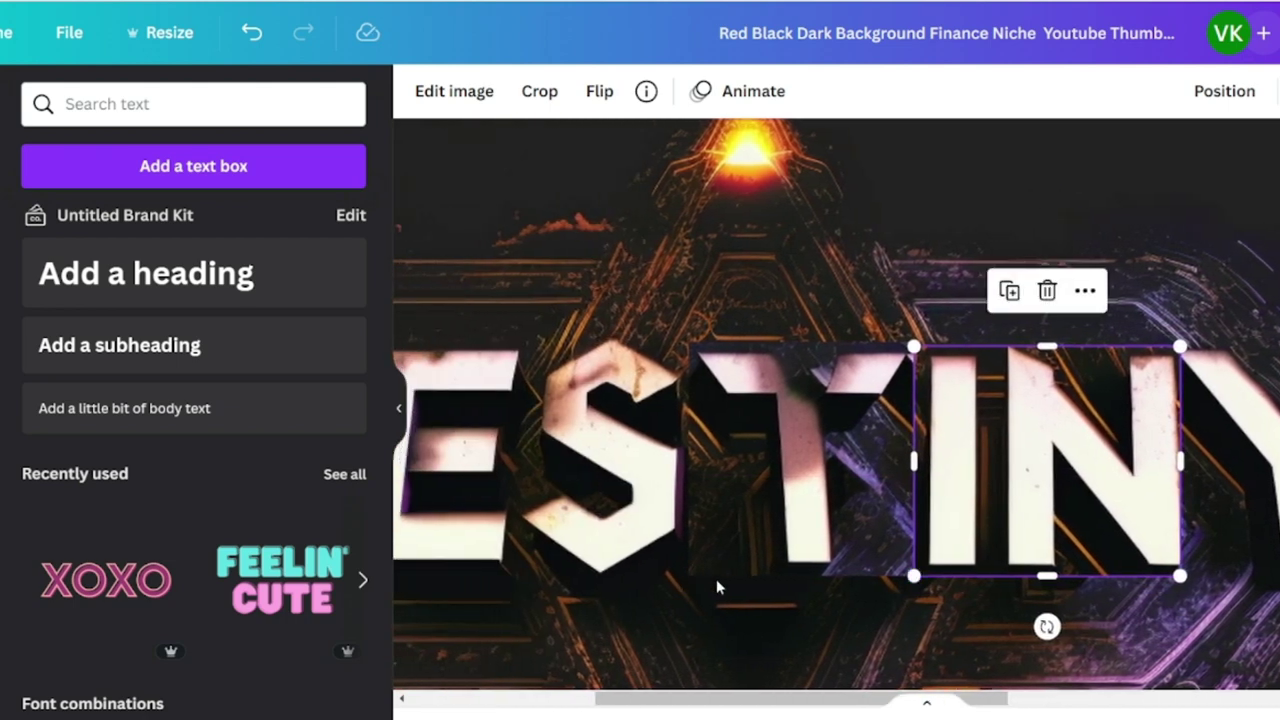
scroll(720, 586, down, 3)
scroll(1130, 708, left, 5)
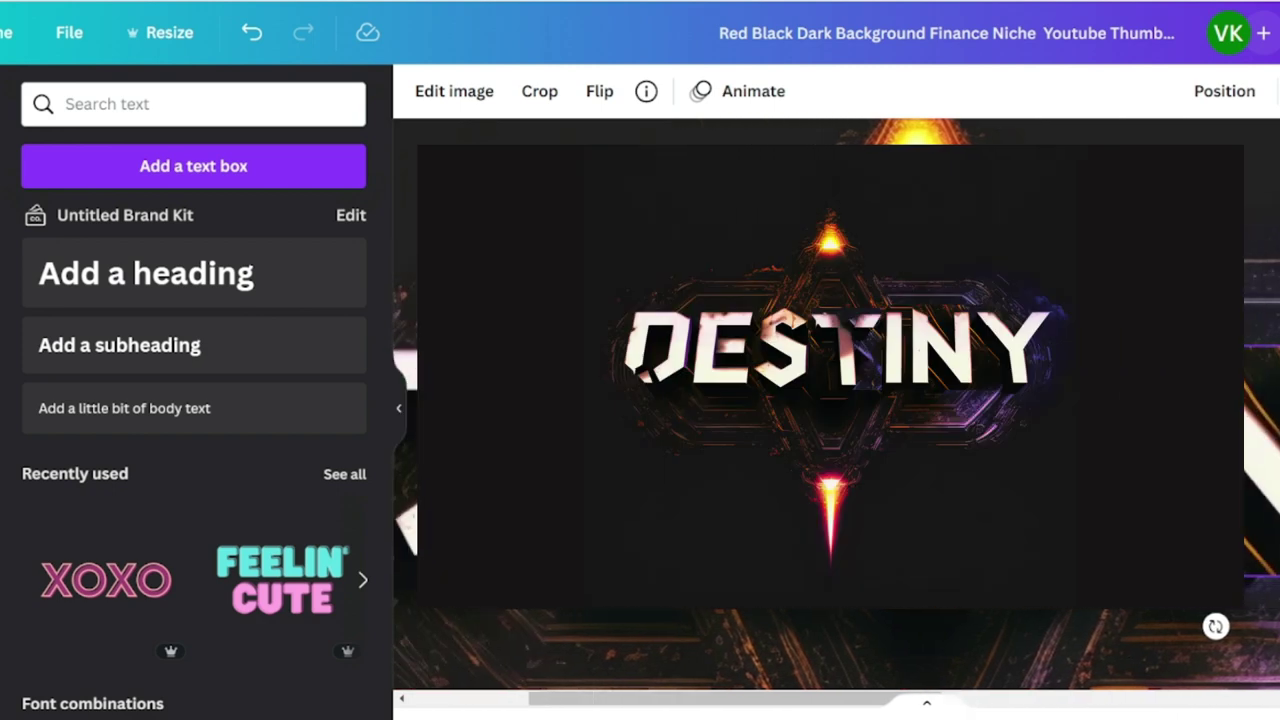
scroll(830, 400, up, 3)
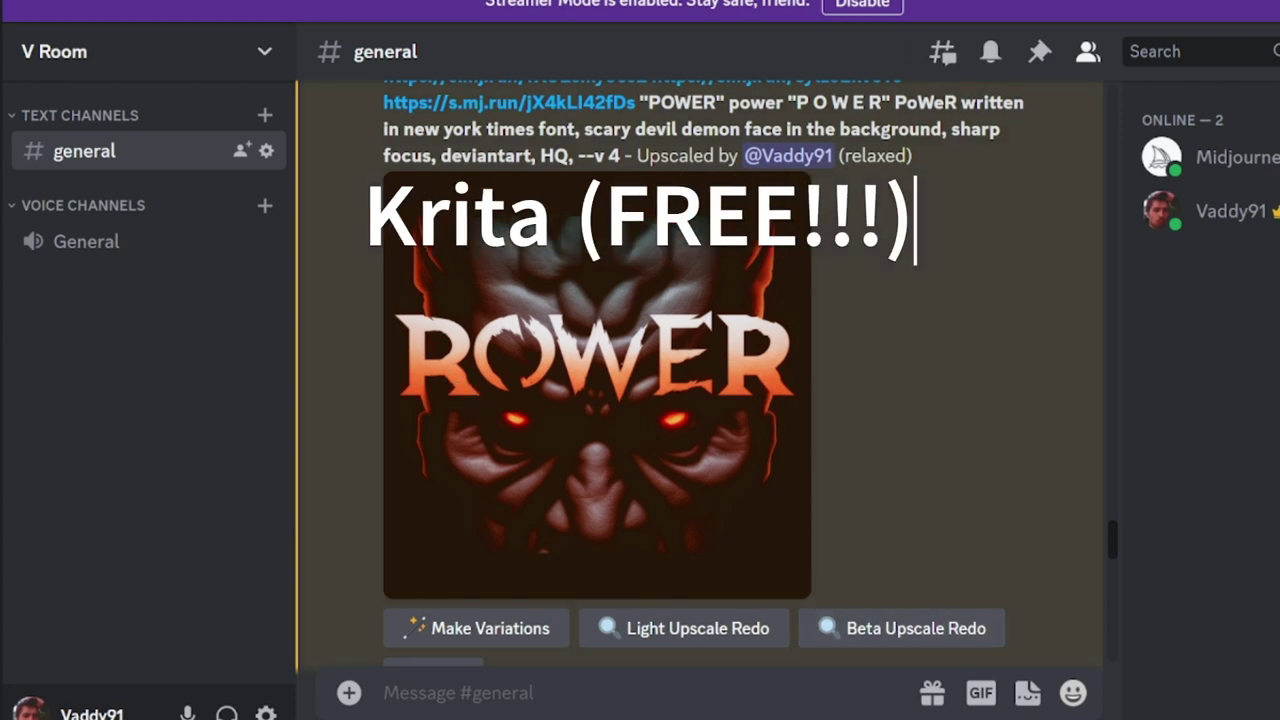
- Bring up the POWER screenshot in Krita and zoom in on the P
click(890, 645)
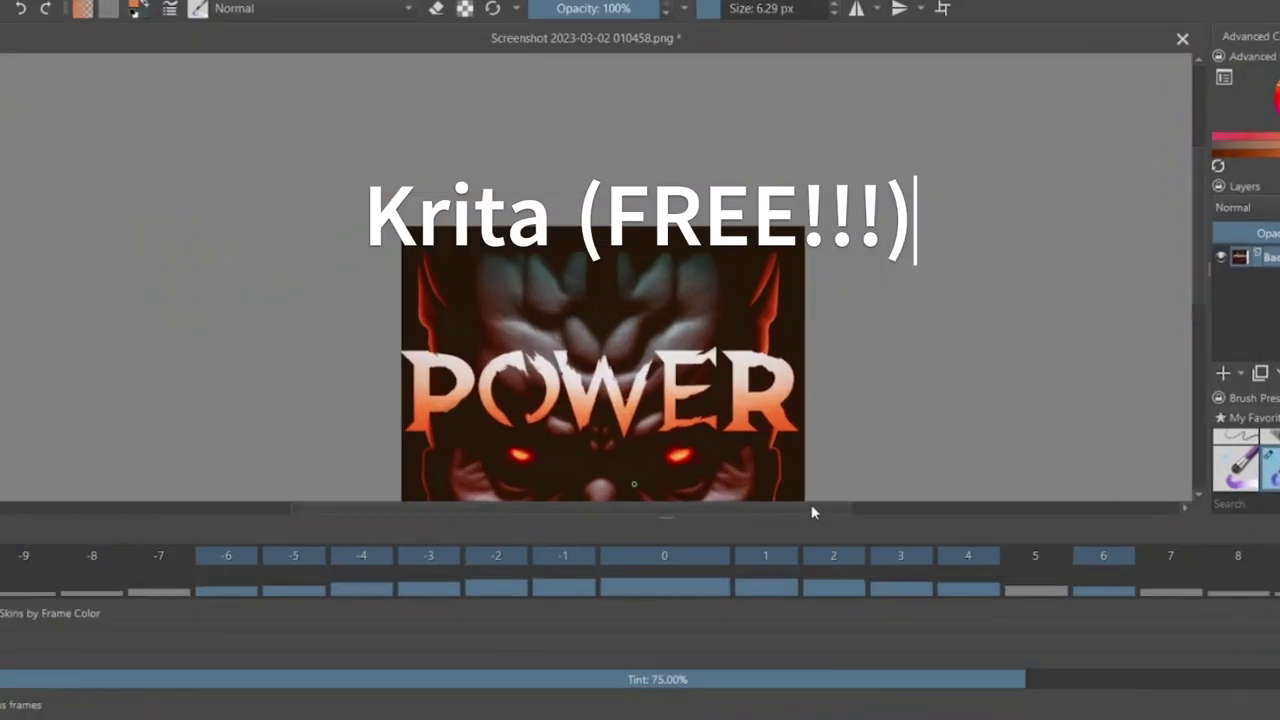
scroll(803, 381, down, 1)
scroll(803, 381, up, 1)
drag(1194, 171, 1202, 230)
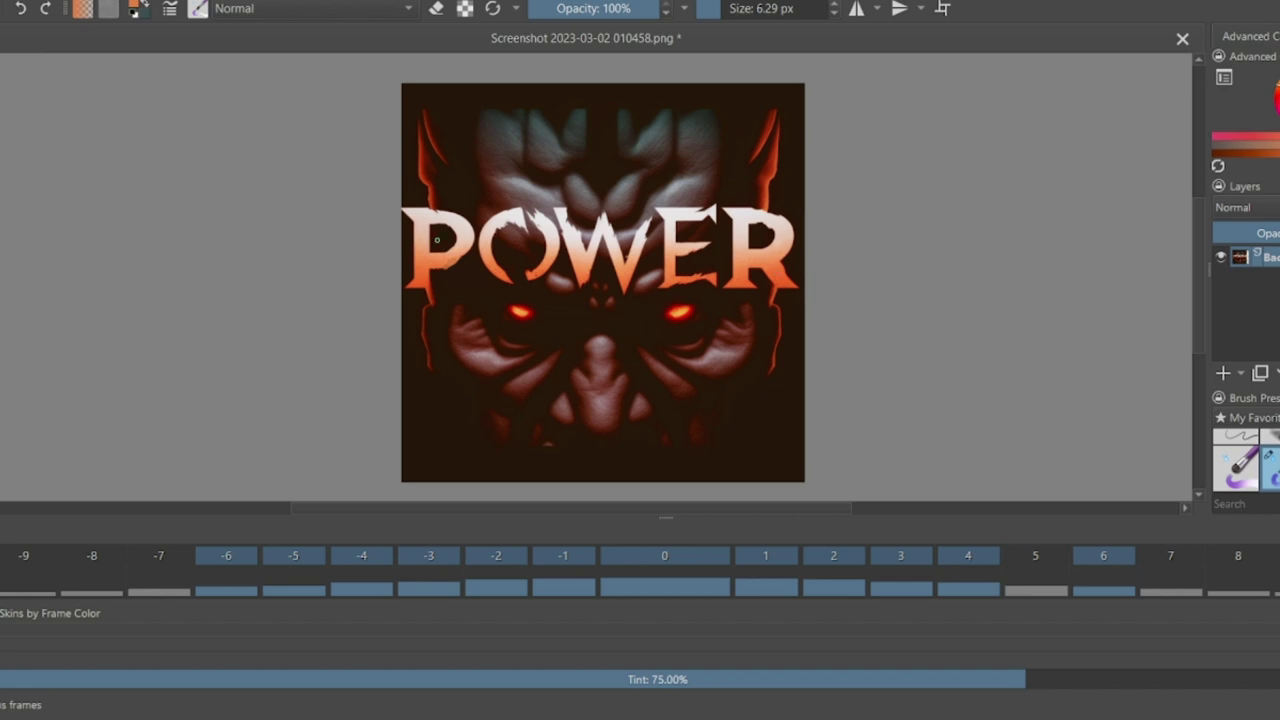
scroll(436, 240, up, 5)
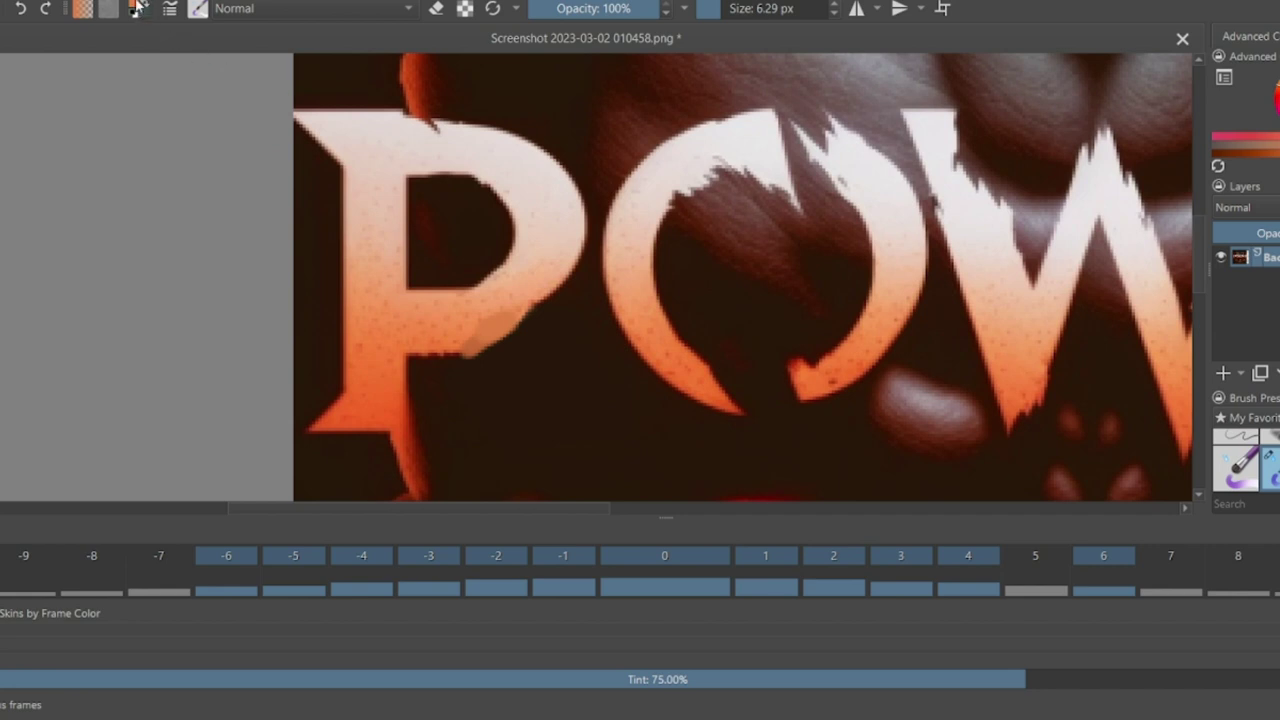
- Set the painting colour to the dark background brown #27170a sampled near the P
click(137, 11)
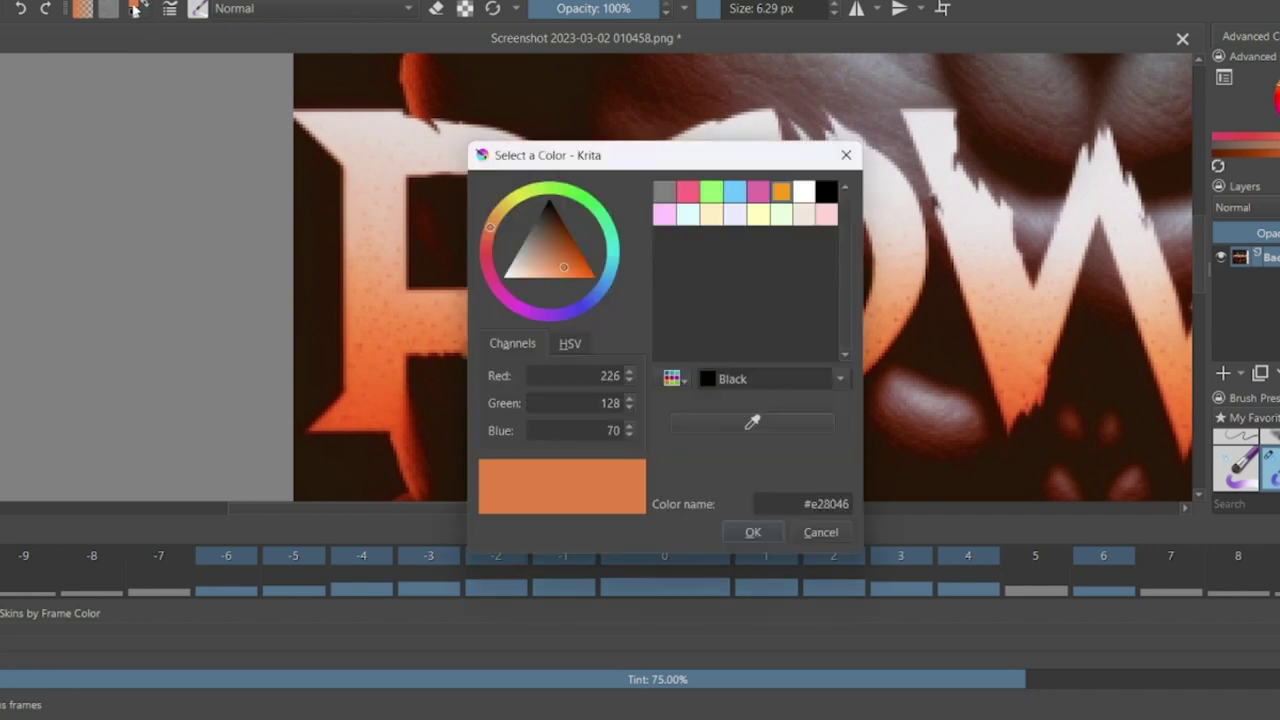
drag(610, 156, 800, 117)
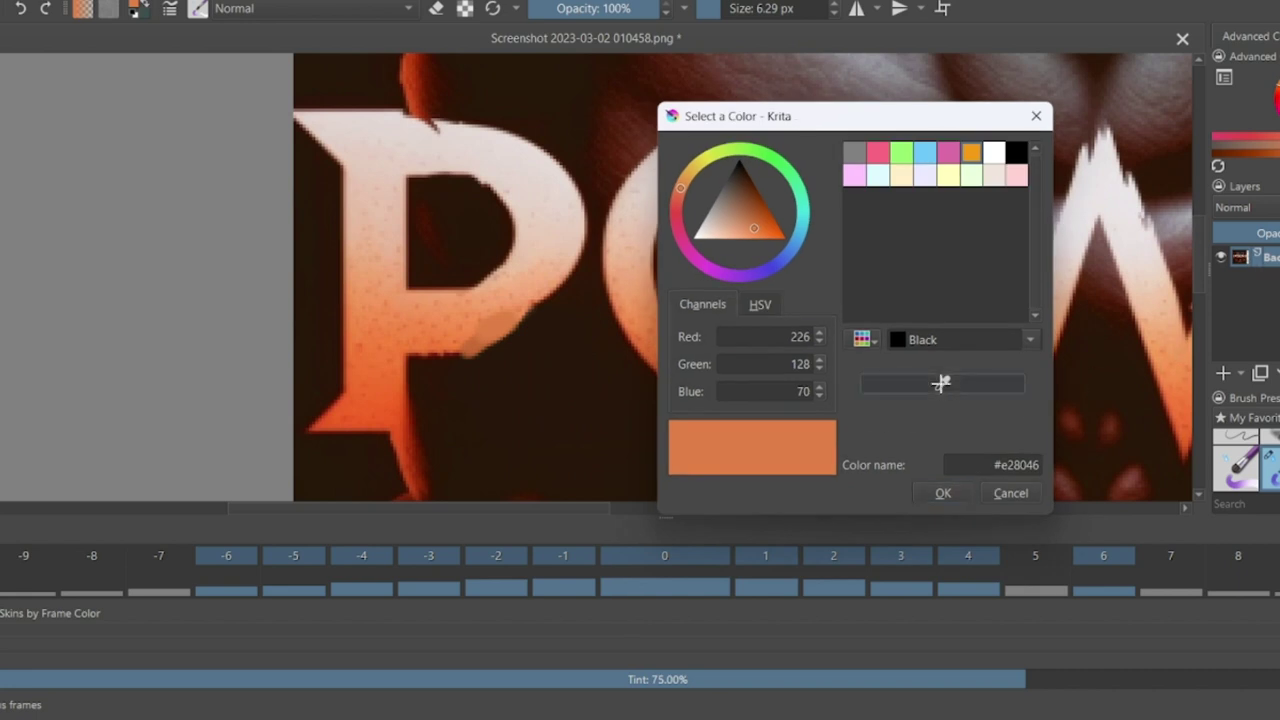
click(942, 386)
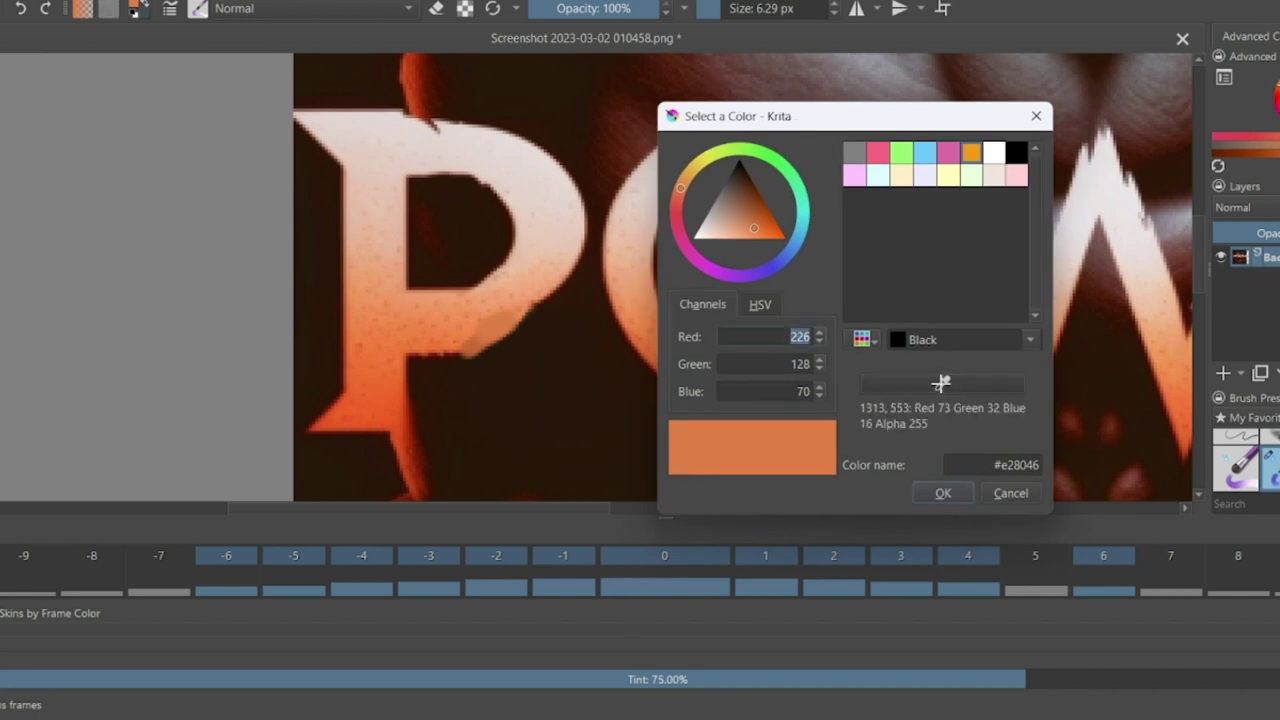
click(564, 351)
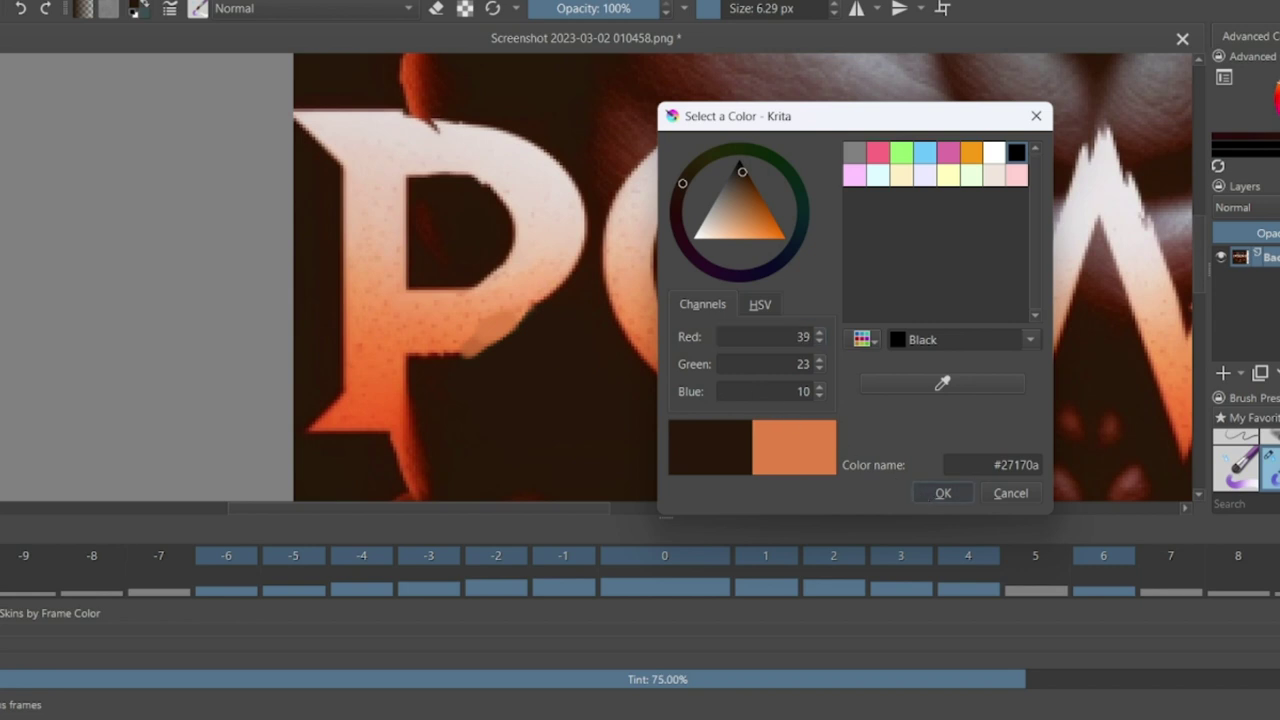
click(924, 494)
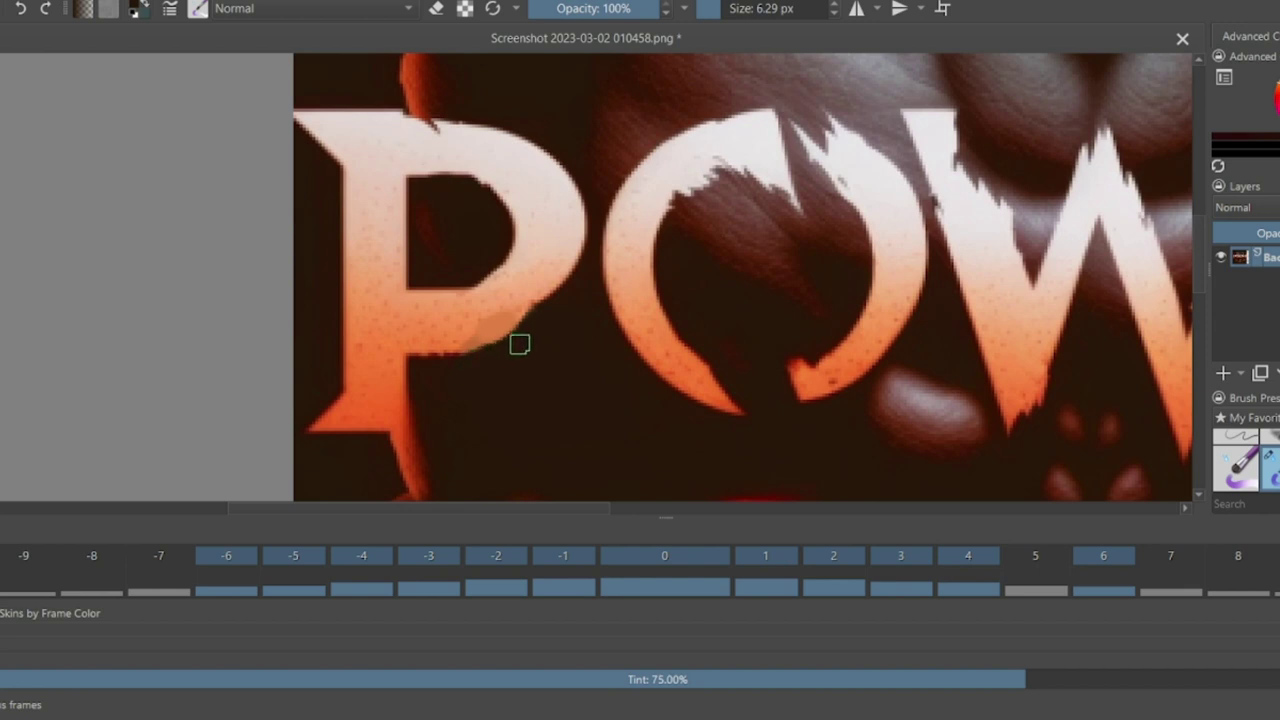
- Paint dark brown along the P's right edge, undo the second stroke, and zoom out to check
drag(583, 186, 585, 244)
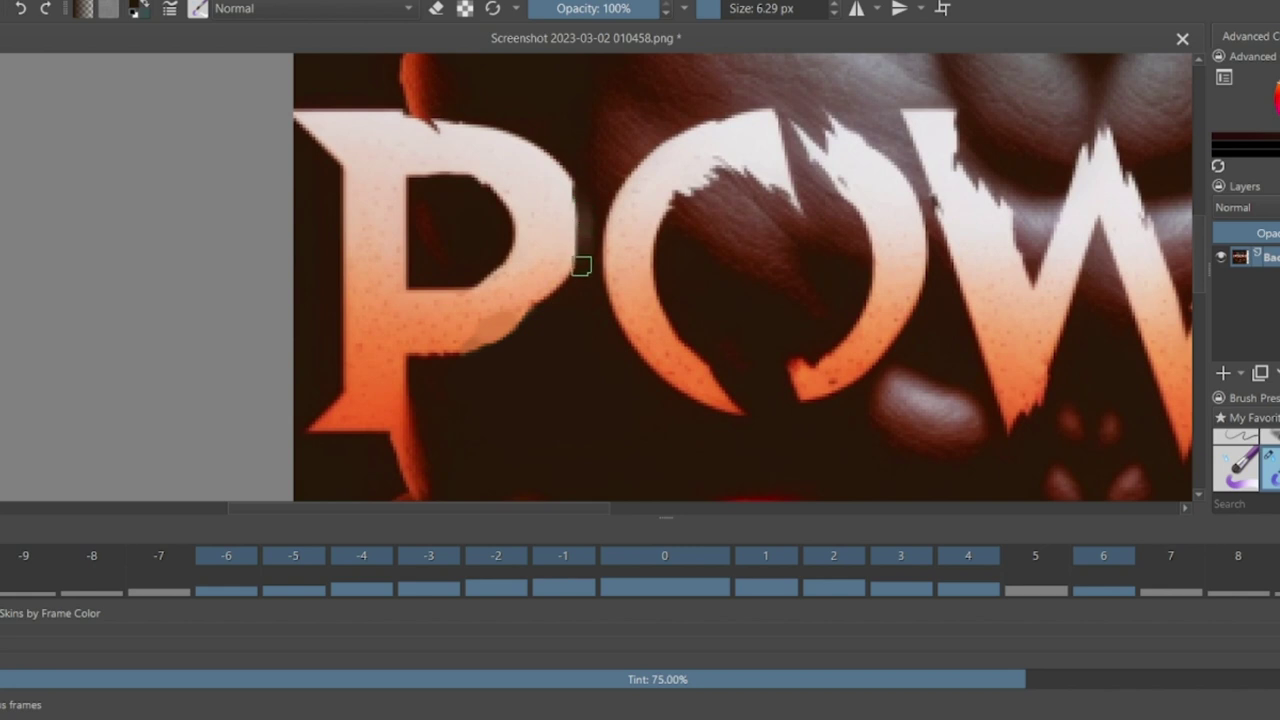
mouse_move(564, 150)
mouse_down()
mouse_move(580, 252)
mouse_move(562, 289)
mouse_up()
key(ctrl+z)
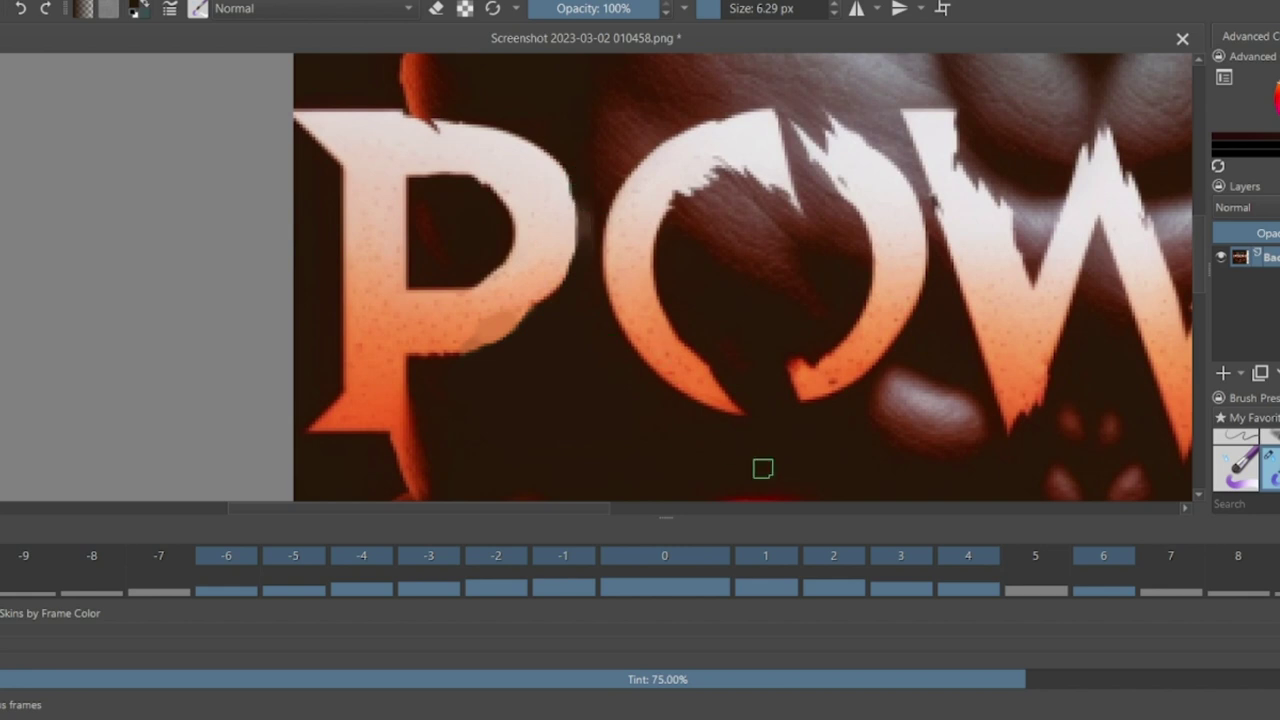
scroll(761, 467, up, 2)
scroll(761, 467, down, 5)
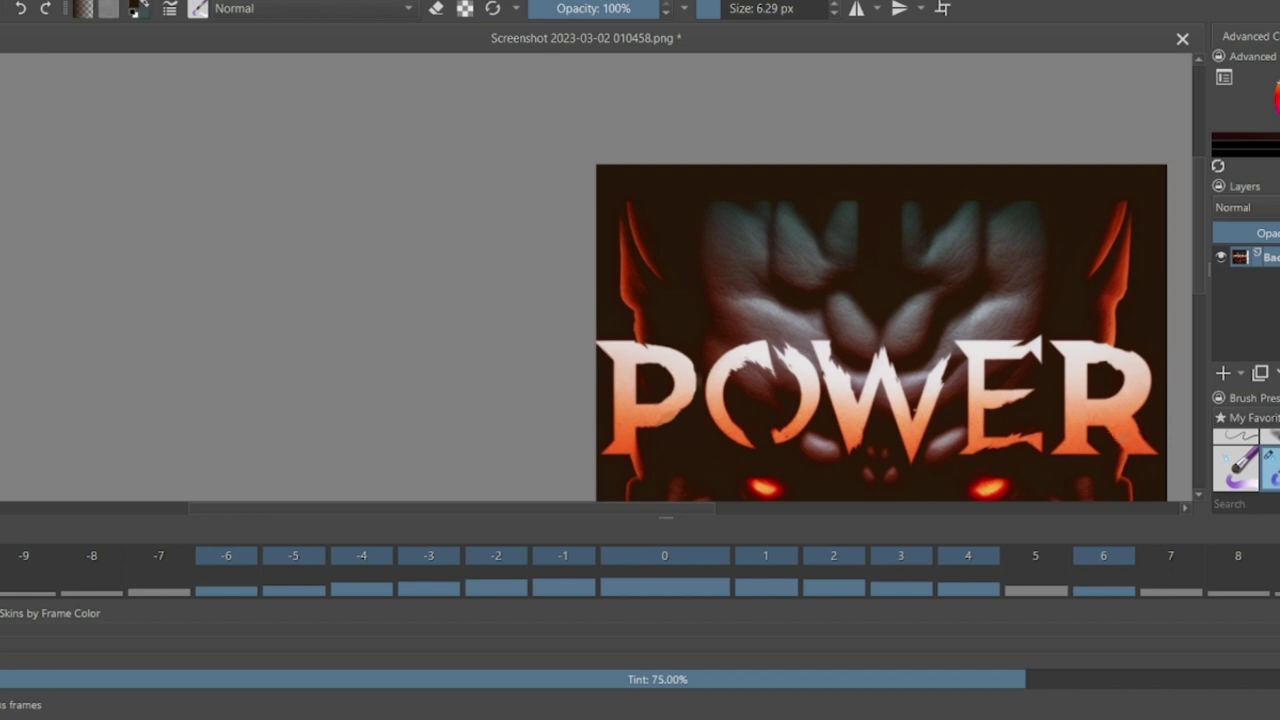
scroll(1128, 442, up, 1)
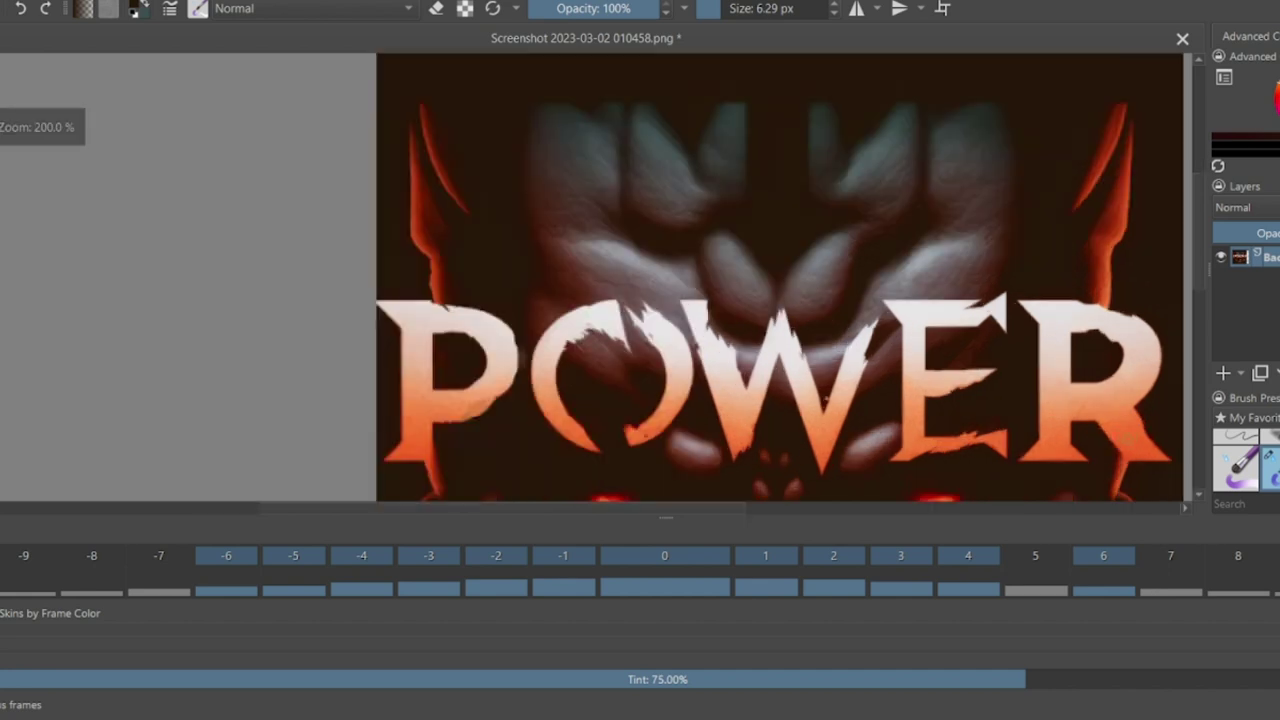